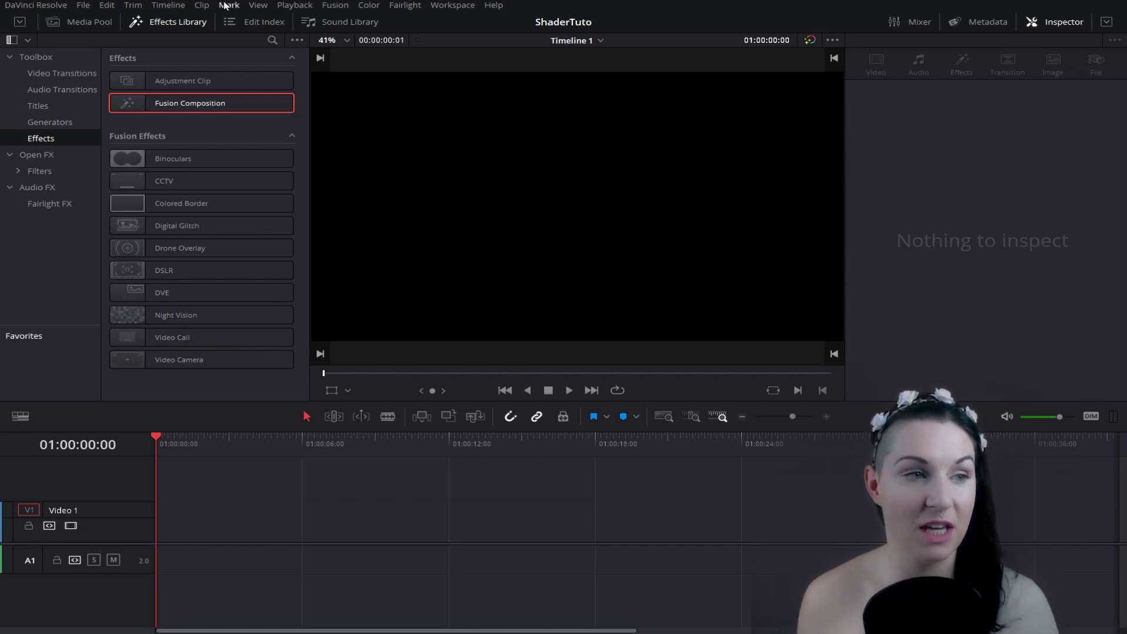
Step: Add a Fusion Composition clip to Video 1 and open it on the Fusion page
mouse_move(124, 104)
mouse_down()
mouse_move(137, 536)
mouse_move(165, 531)
mouse_up()
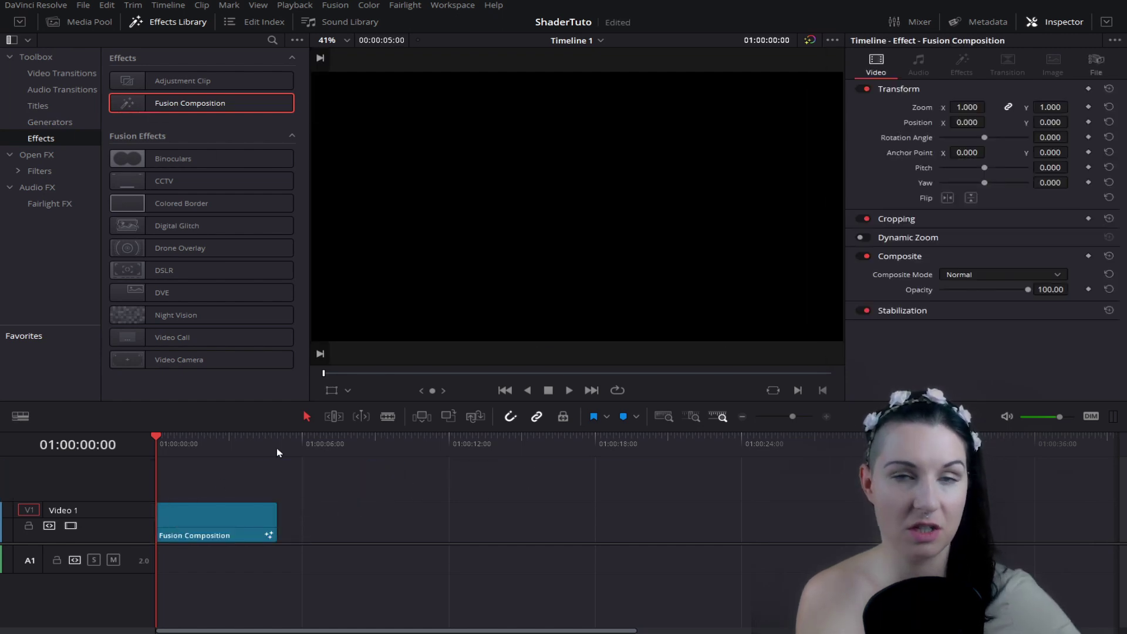
key(shift+5)
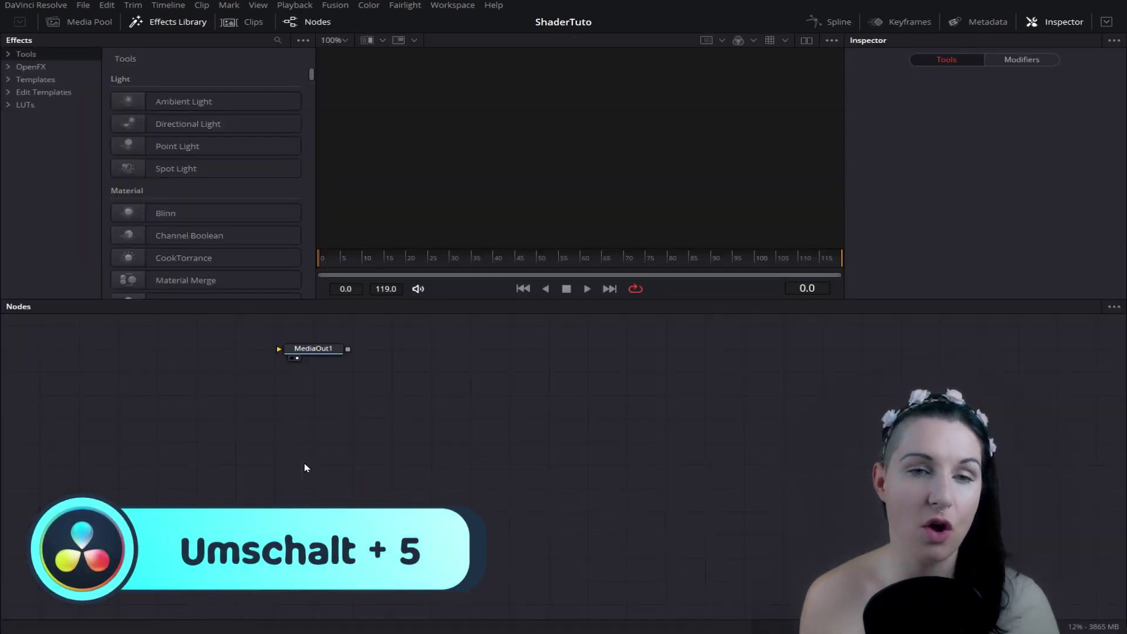
Step: Move MediaOut1 aside and add a Text 3D node level with it
drag(309, 343, 575, 435)
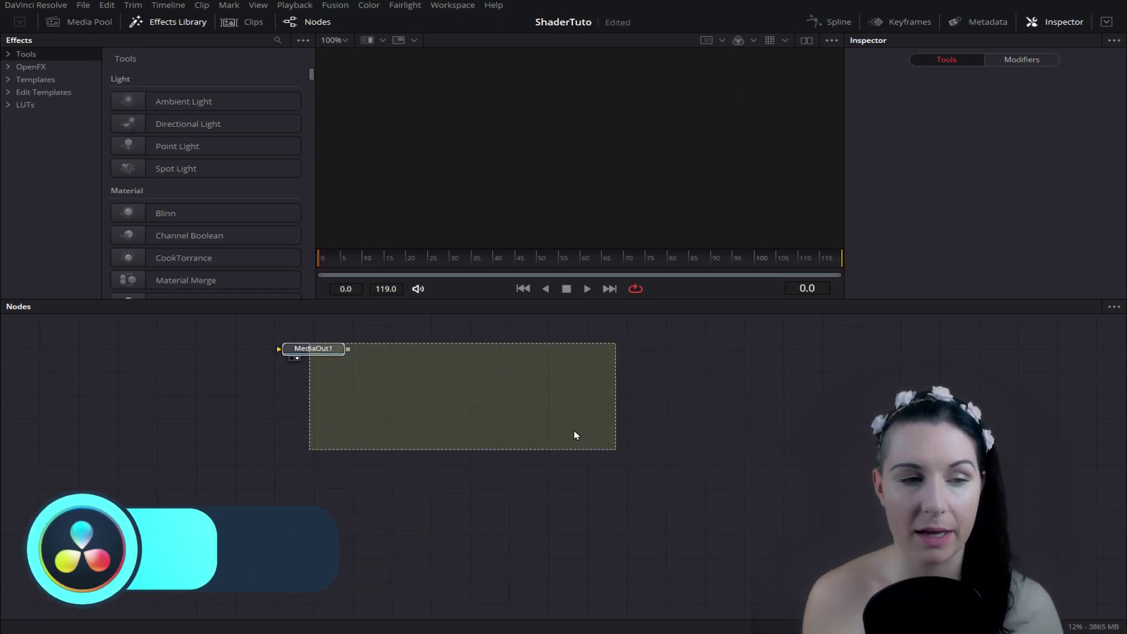
drag(307, 347, 699, 461)
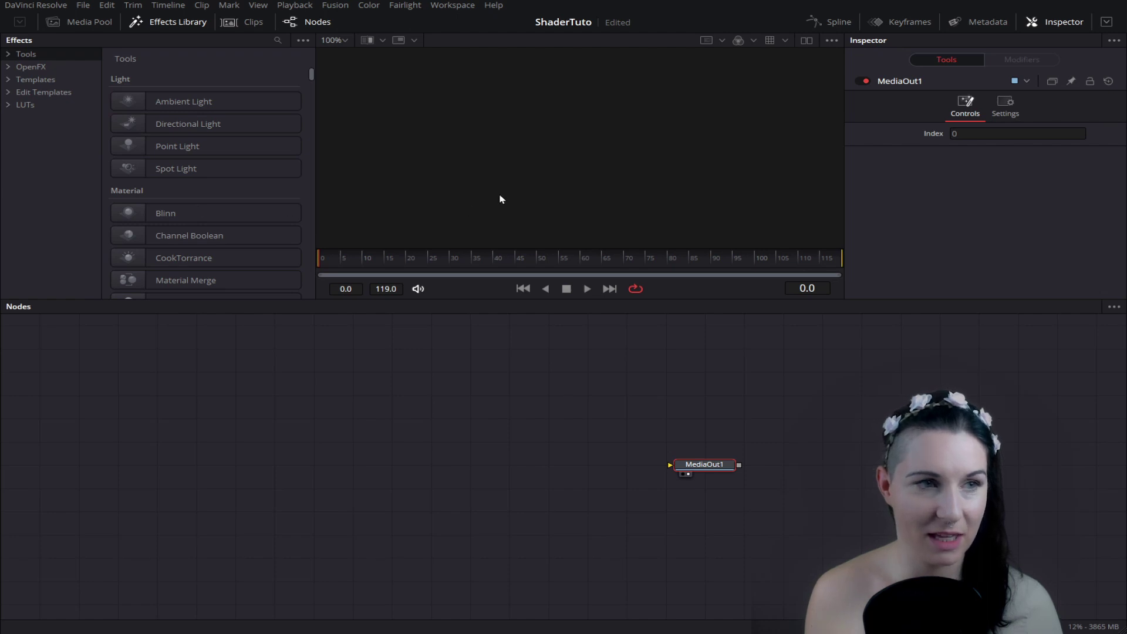
click(287, 461)
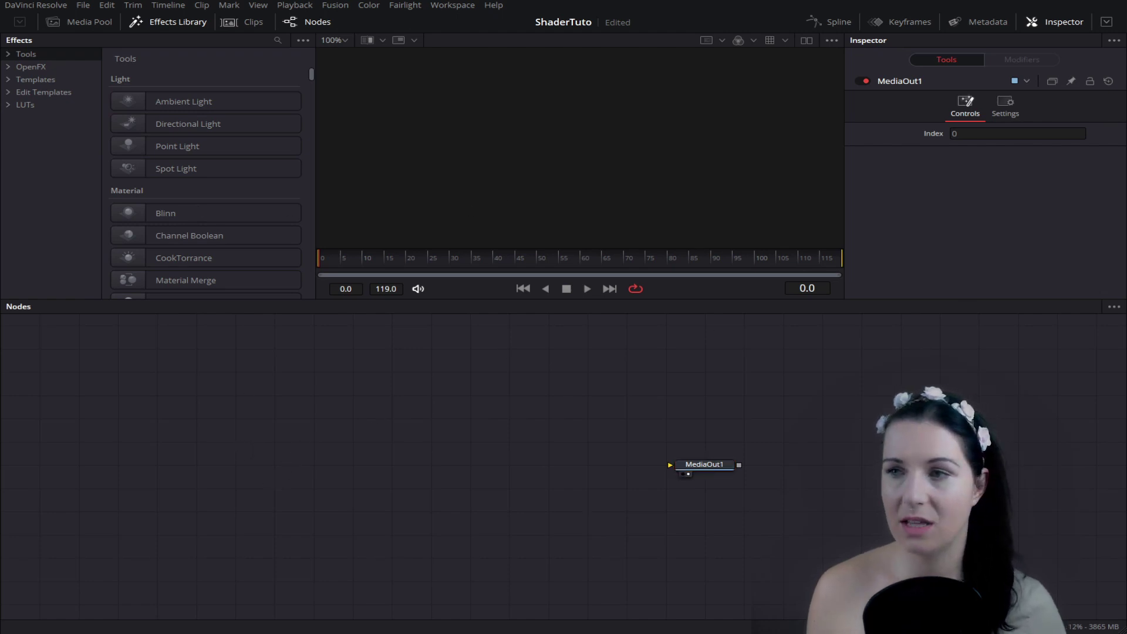
key(ctrl+space)
text(rend)
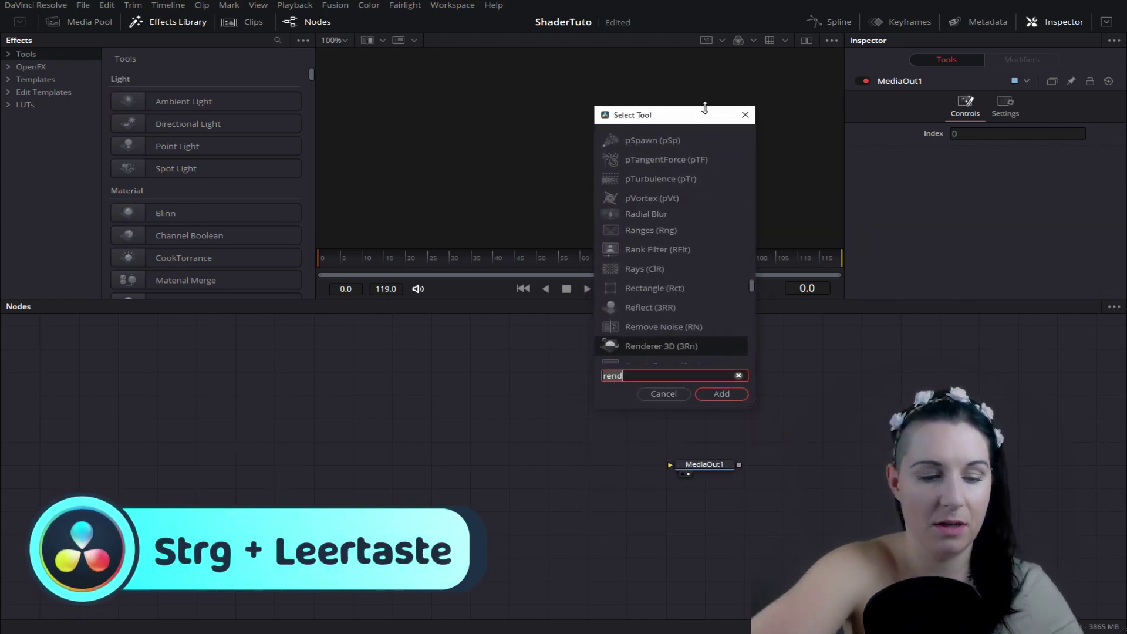
key(BackSpace)
key(BackSpace)
key(BackSpace)
text(tex)
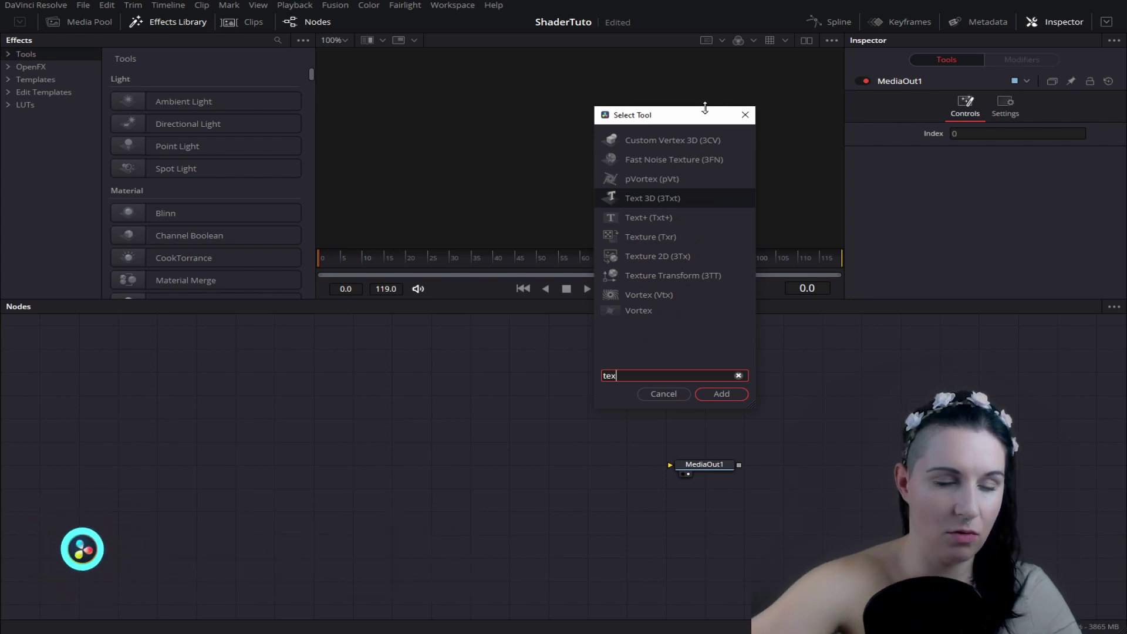
key(Return)
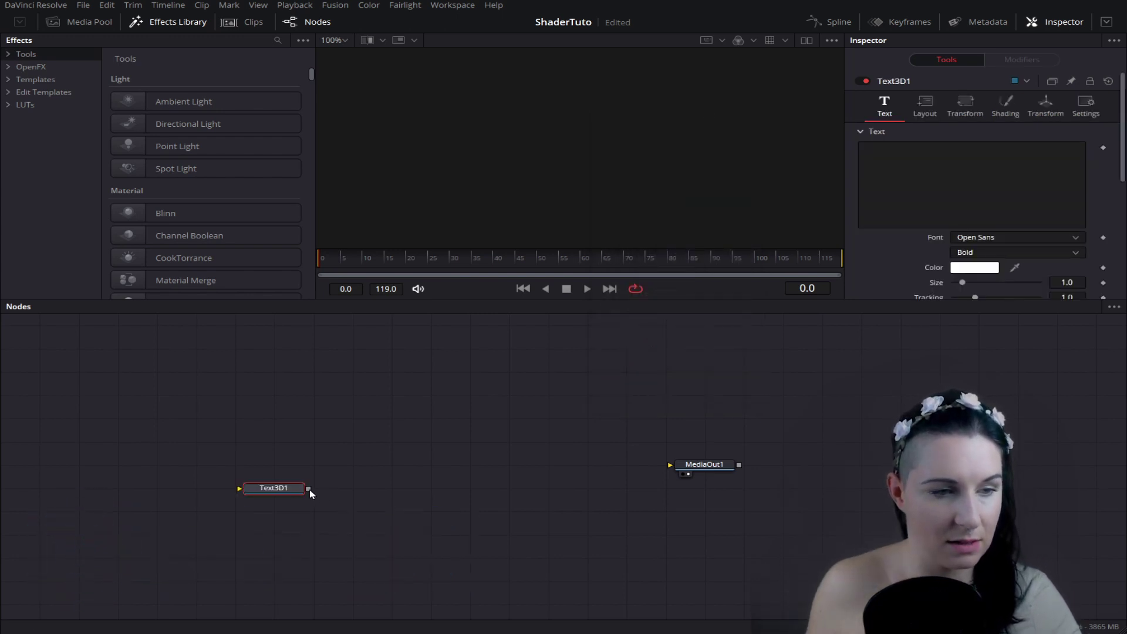
drag(289, 493, 288, 471)
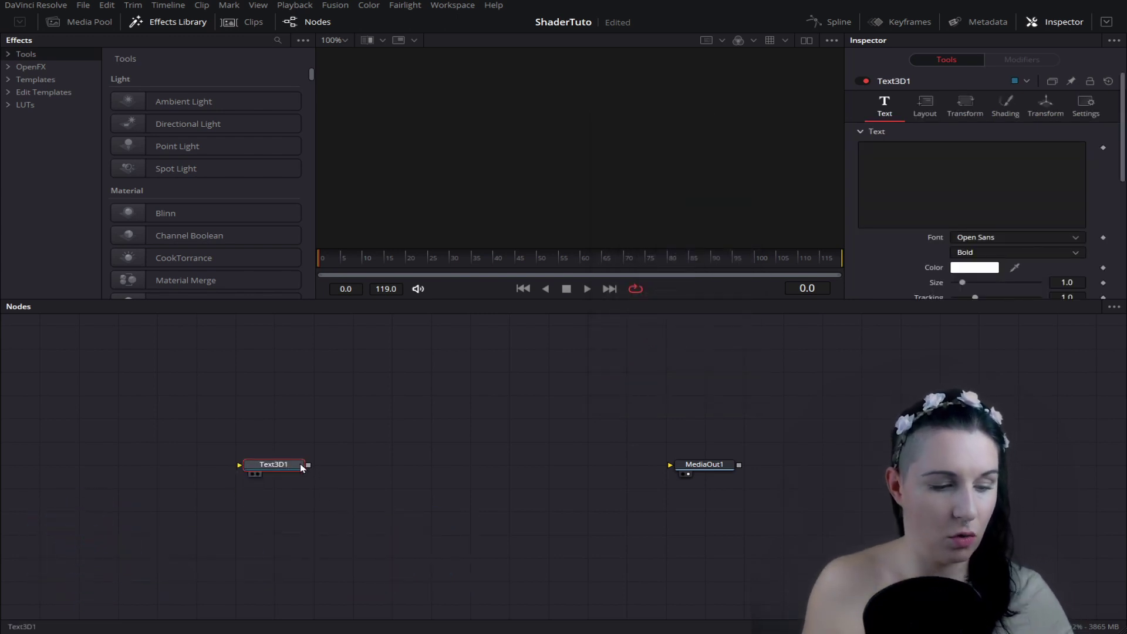
Step: Add a Renderer 3D node after Text3D1 and connect its output to MediaOut1
key(ctrl+space)
text(re)
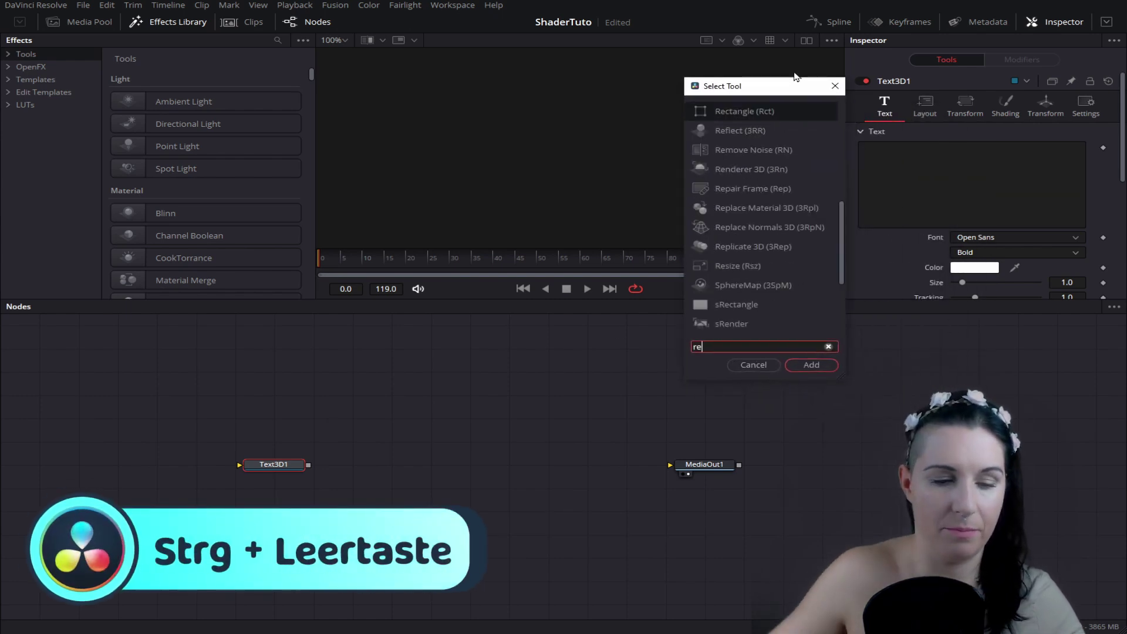
text(n)
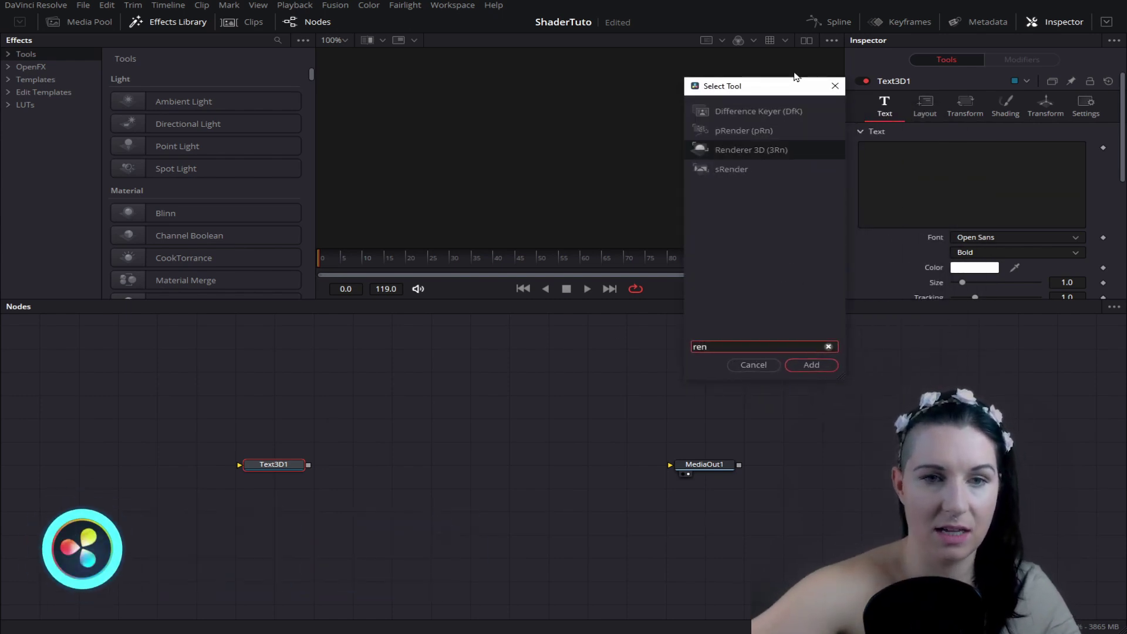
key(Return)
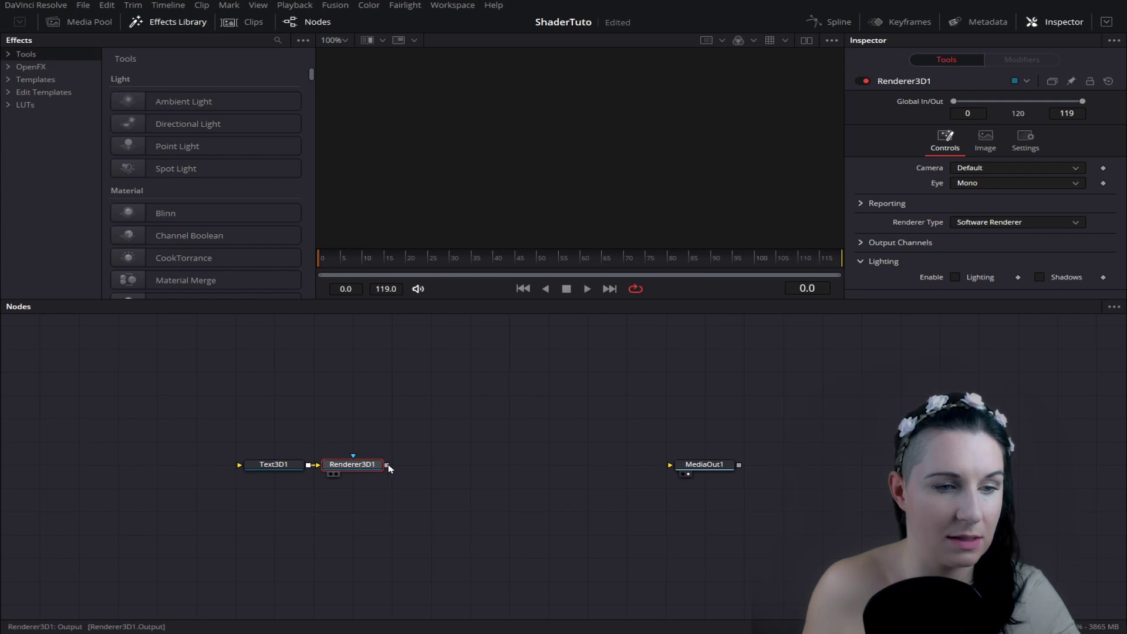
drag(387, 465, 702, 465)
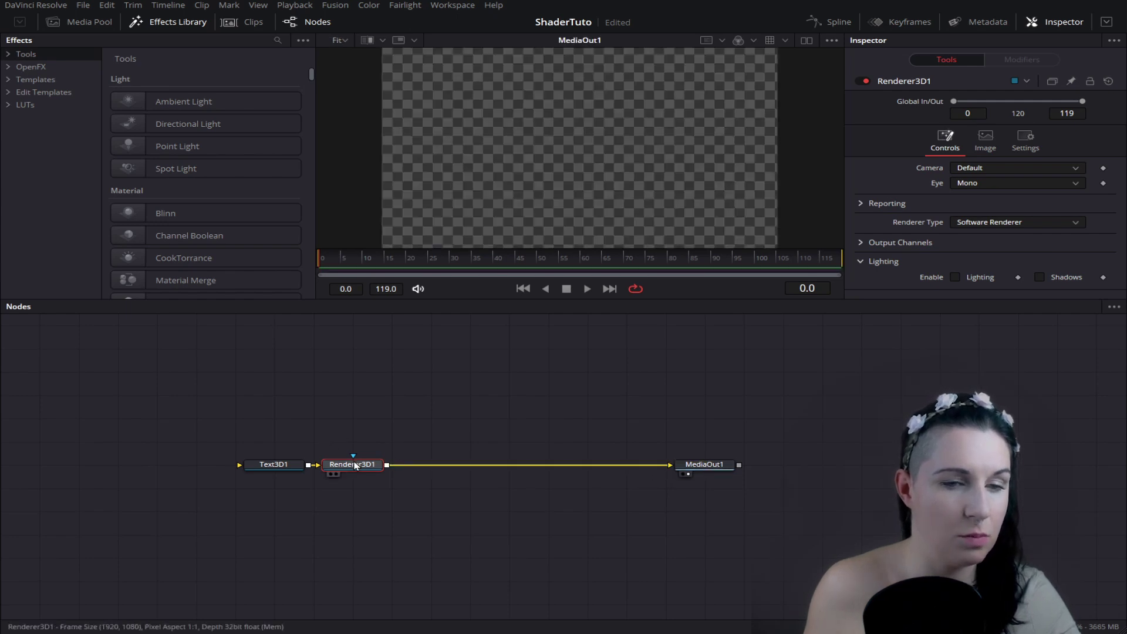
drag(355, 466, 589, 465)
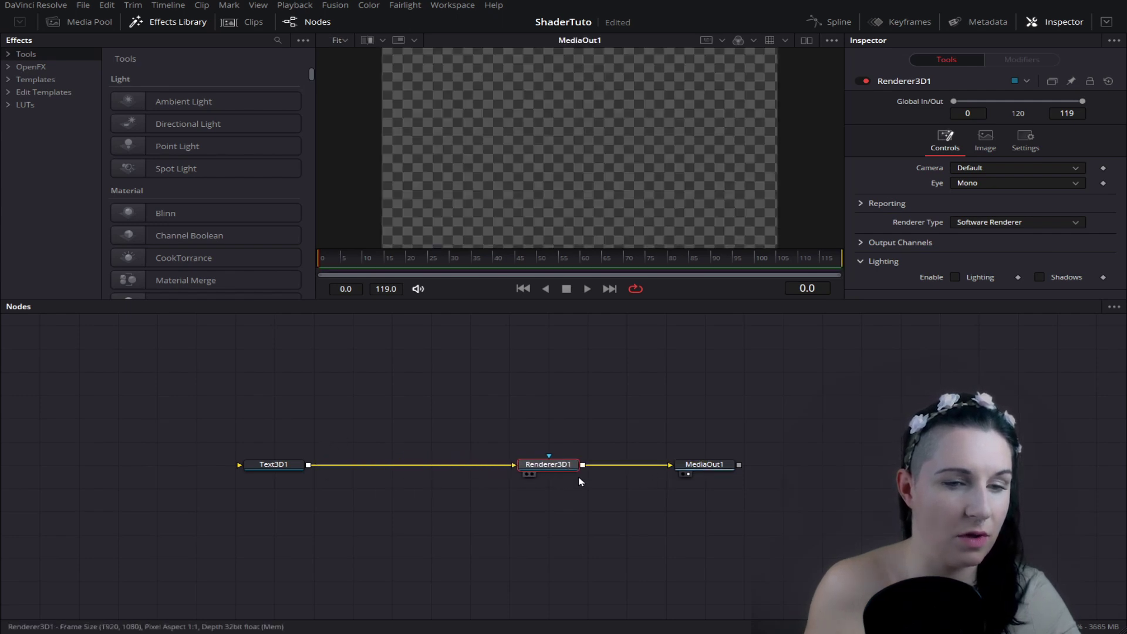
click(271, 466)
Step: Make Text3D1 read 'Hello' at size 1.39 with extrusion depth 0.074
click(912, 175)
text(Hel)
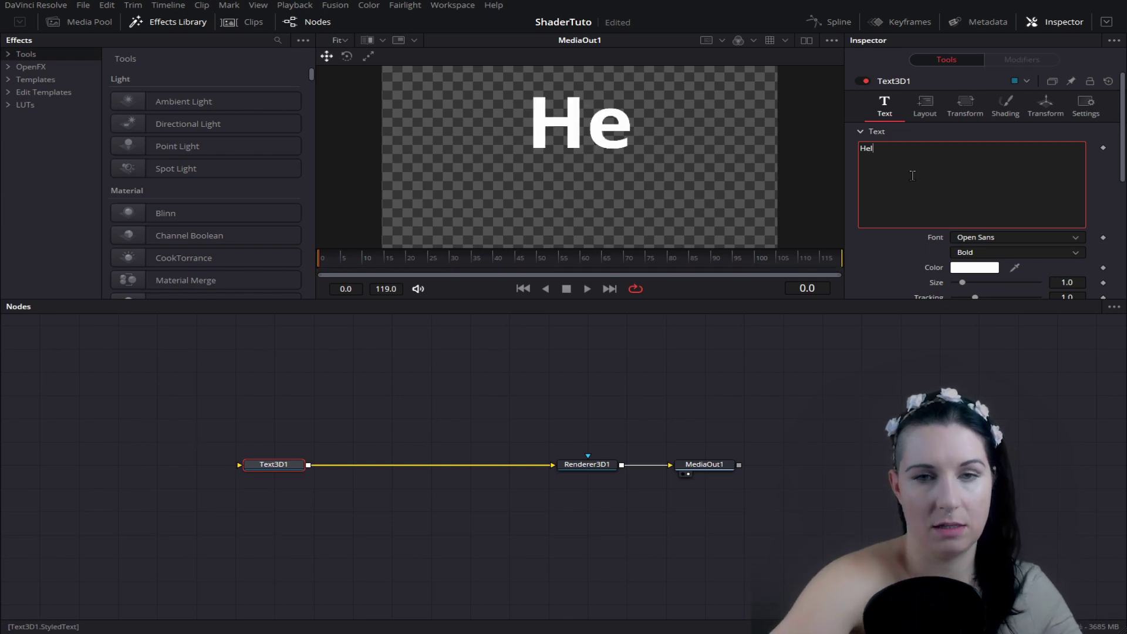
text(lo)
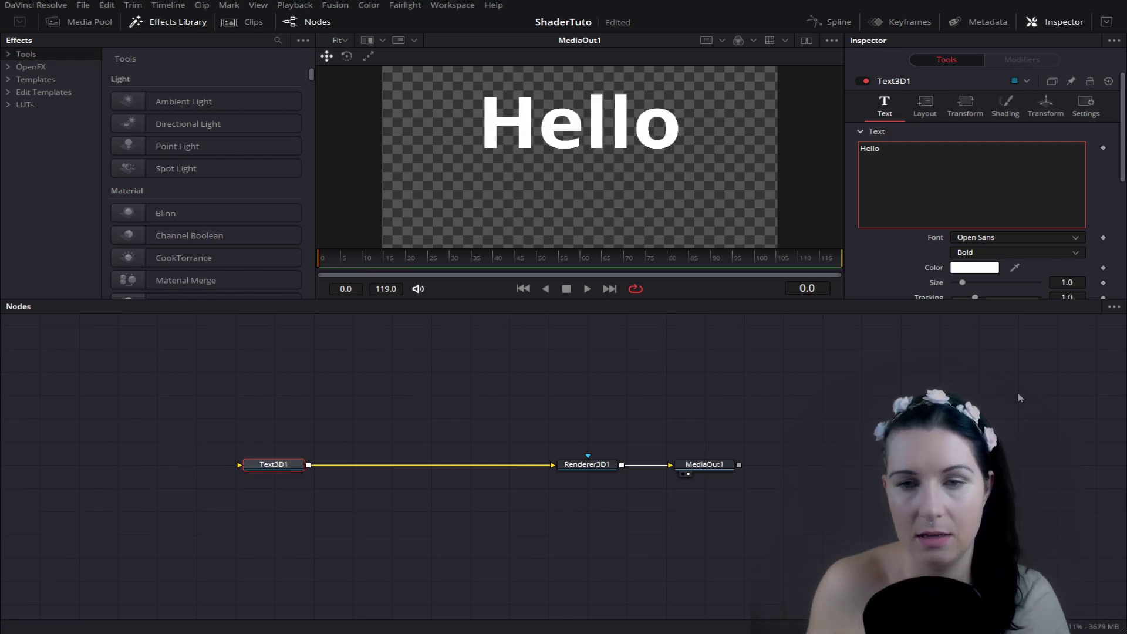
drag(1062, 281, 1057, 317)
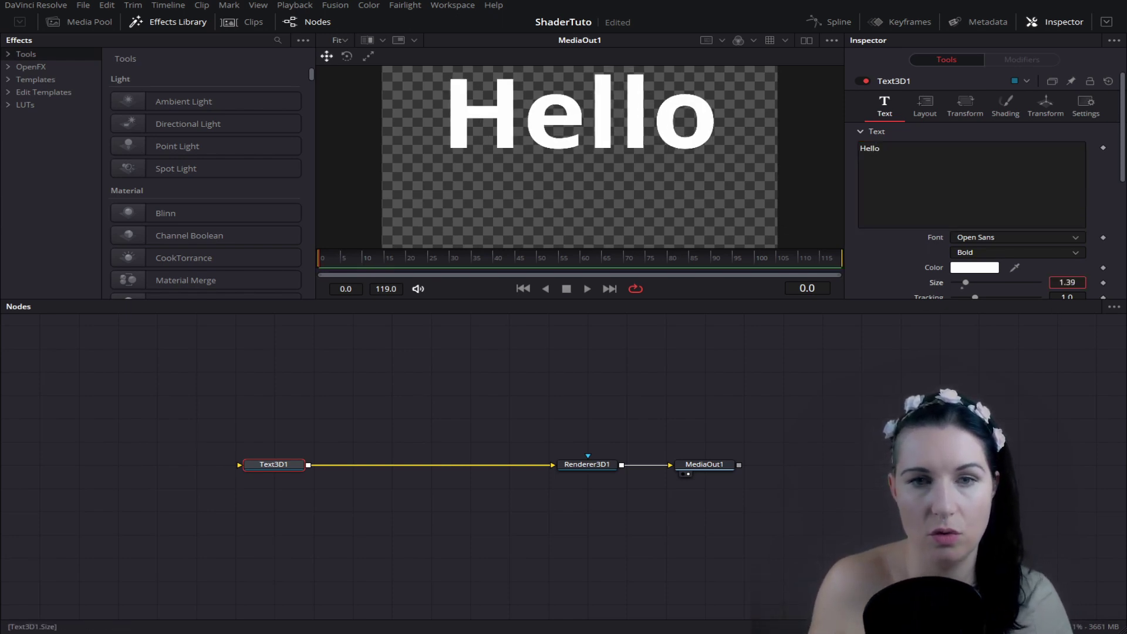
scroll(937, 143, down, 5)
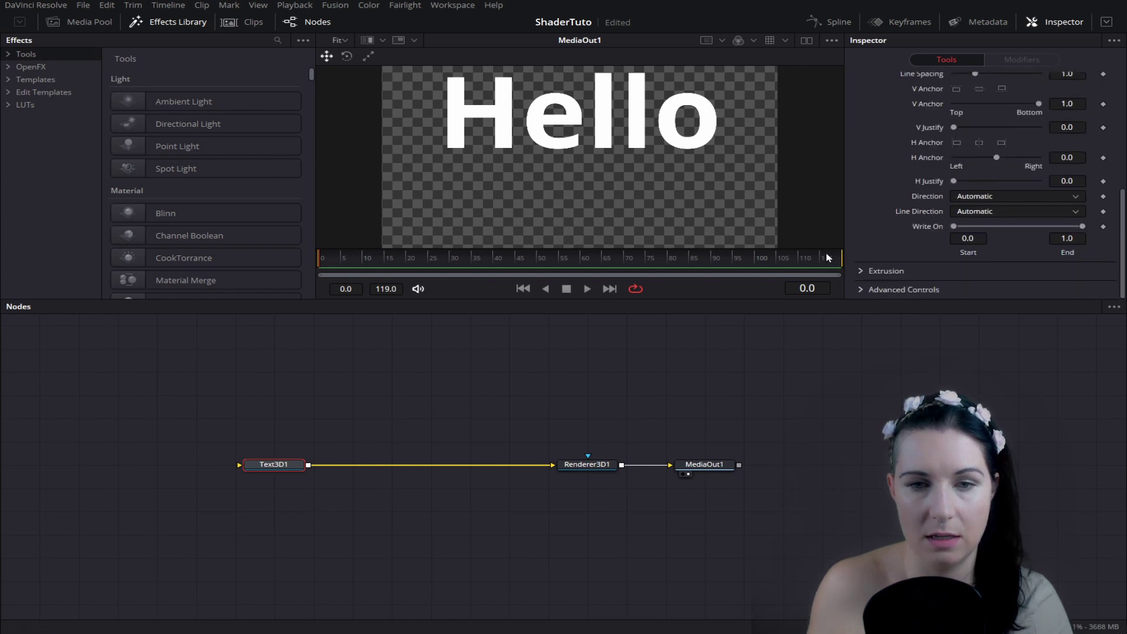
click(896, 274)
scroll(904, 246, down, 3)
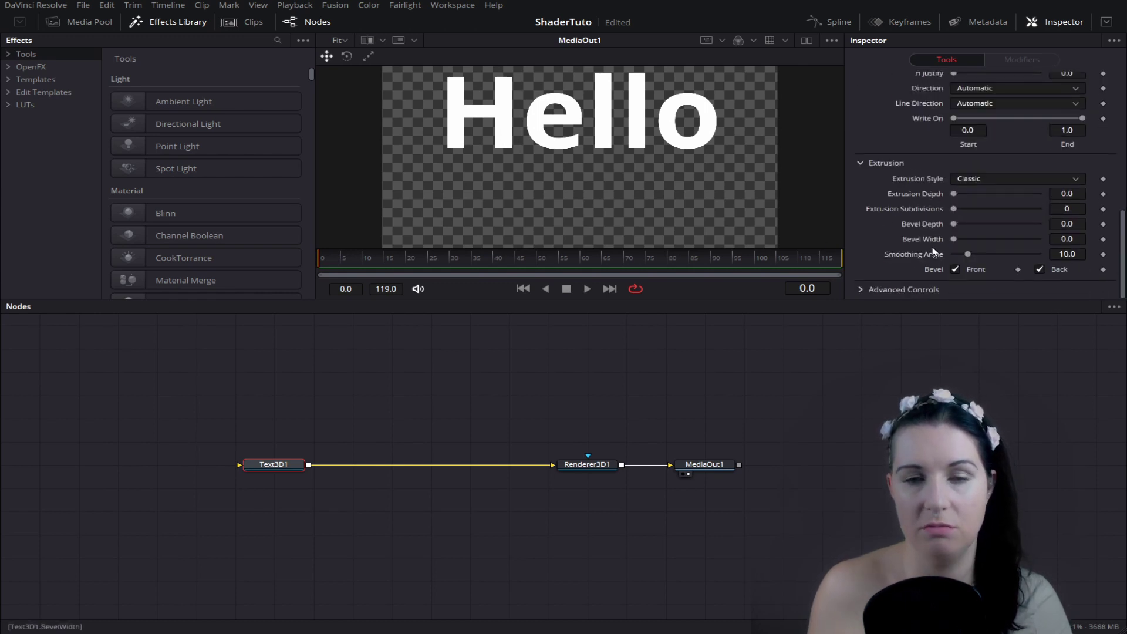
drag(954, 194, 988, 195)
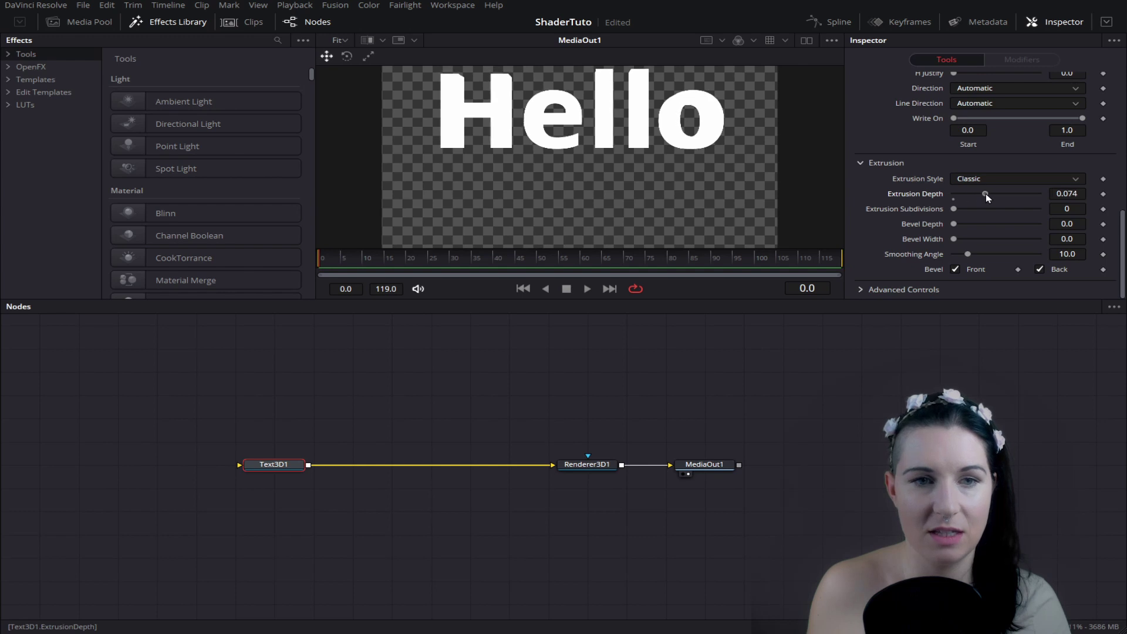
scroll(956, 191, up, 10)
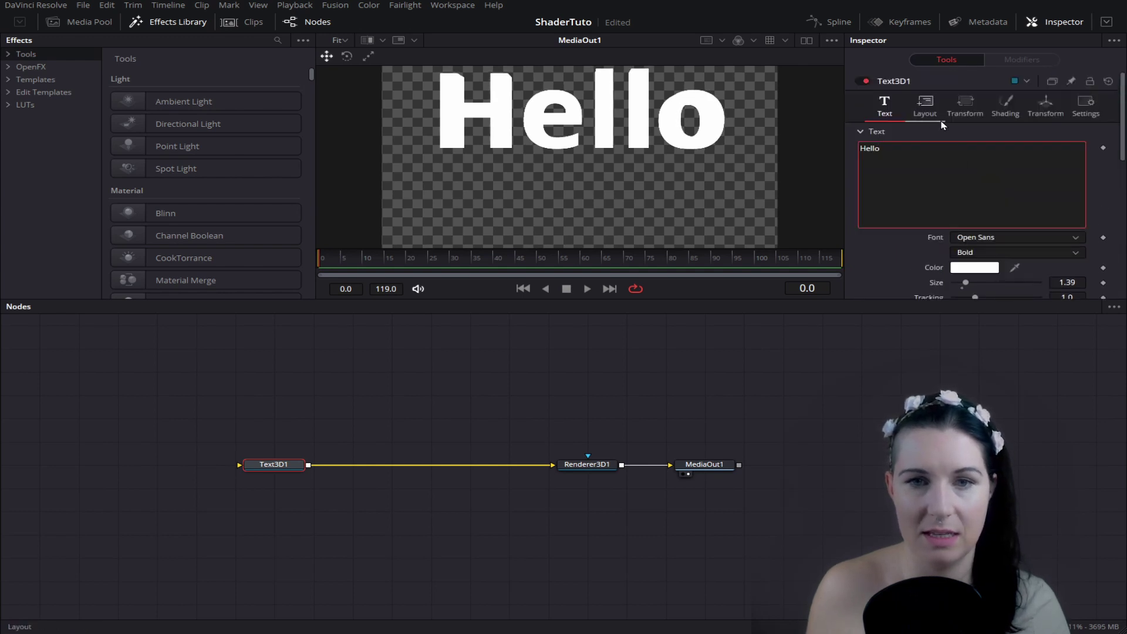
Step: Set Text3D1 Center Y to 0.386 and rotation to X -6.45, Y 6.4, Z 11.3
click(925, 103)
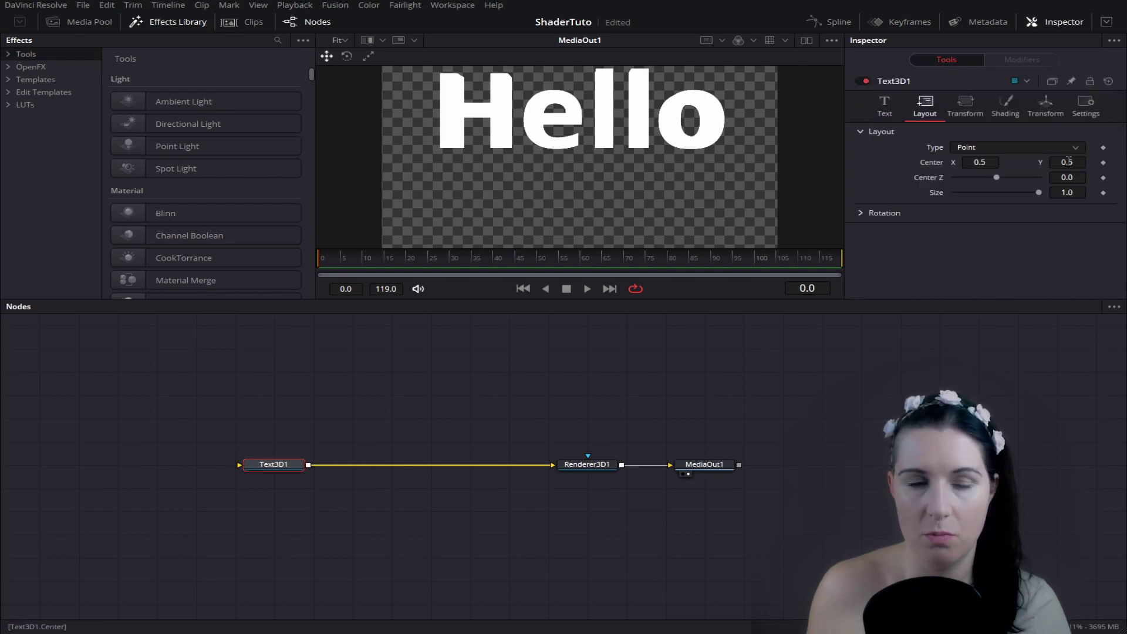
drag(1068, 161, 1061, 174)
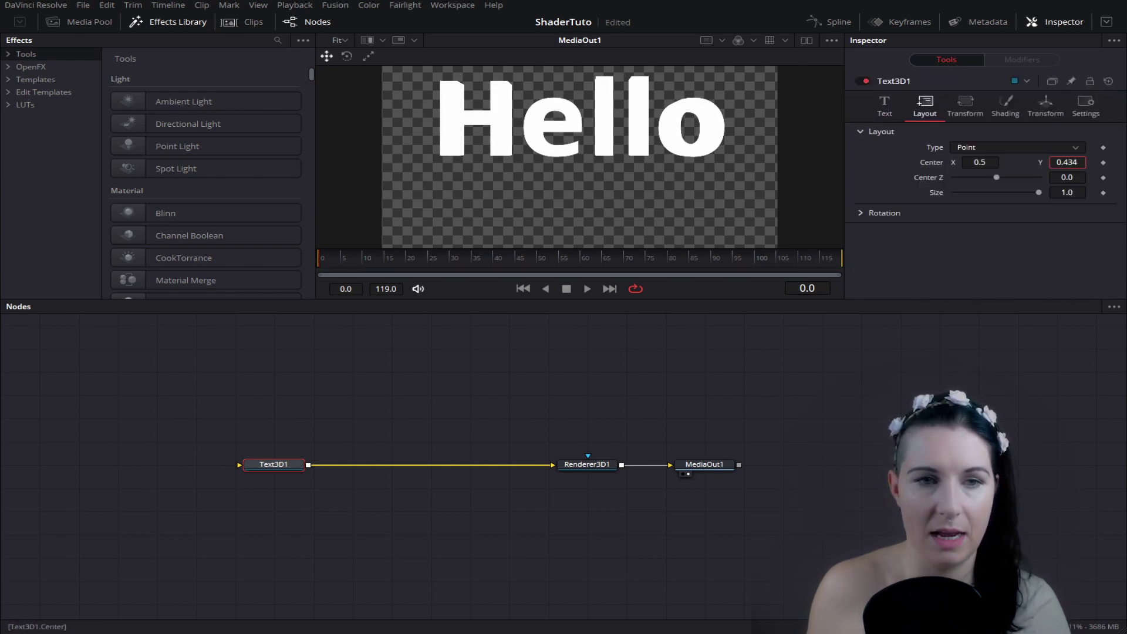
click(886, 215)
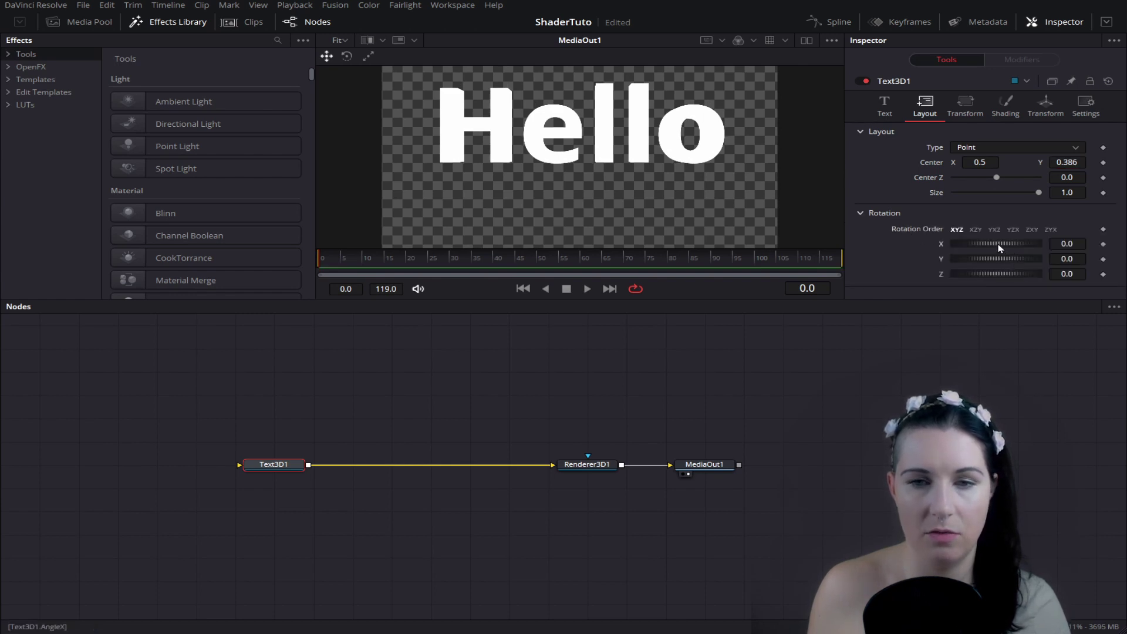
drag(1000, 247, 994, 241)
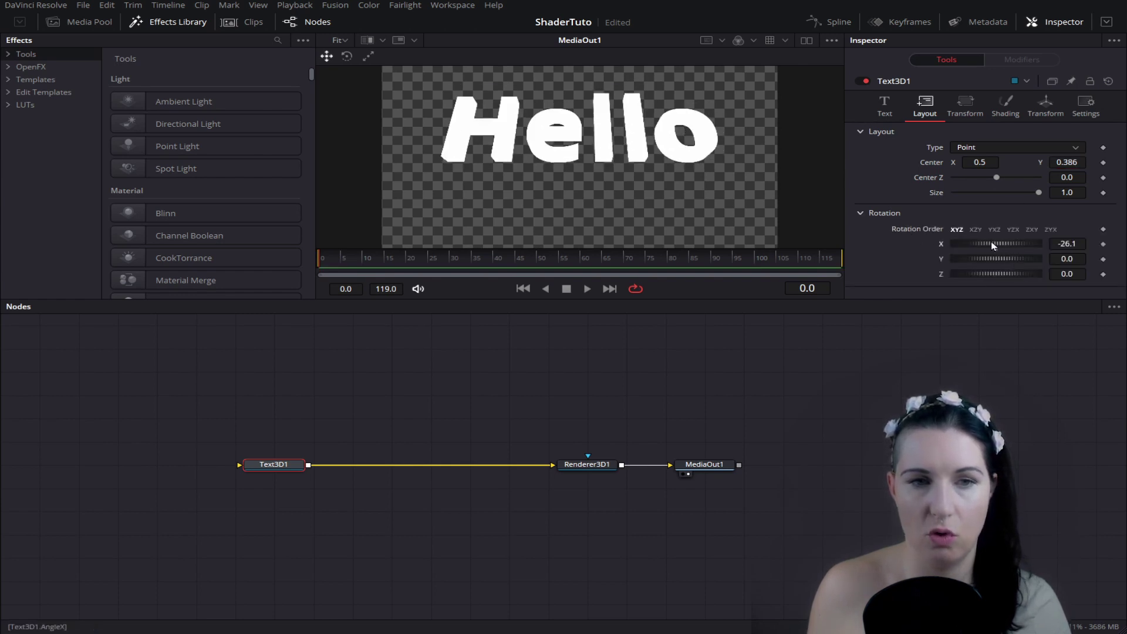
drag(1072, 264, 1057, 287)
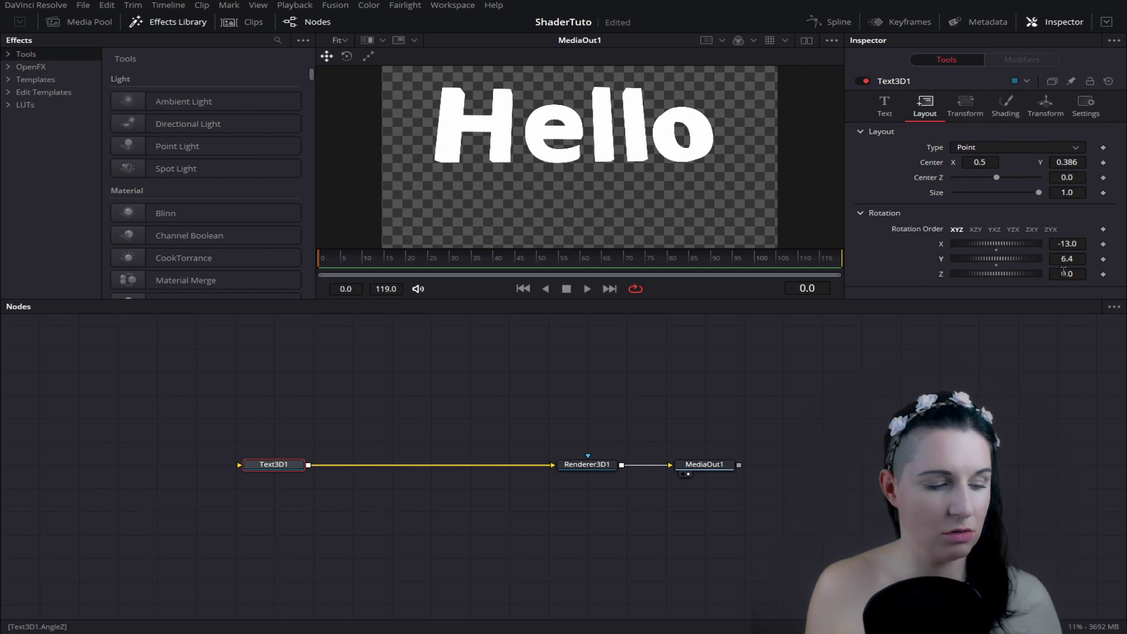
drag(1063, 274, 1068, 275)
key(ctrl)
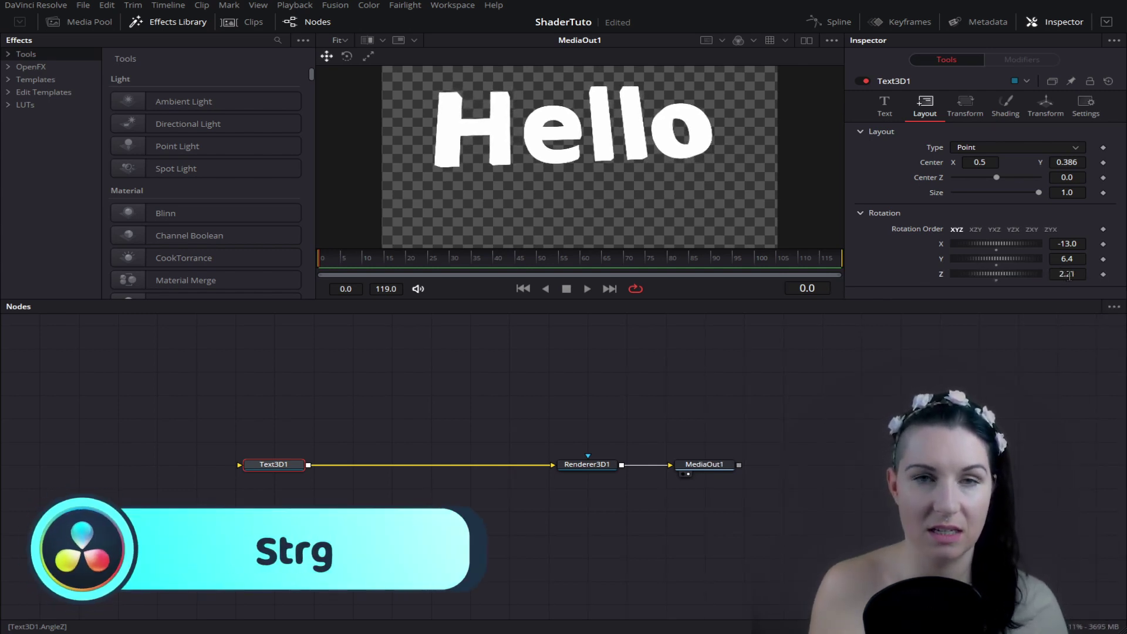
mouse_move(1067, 273)
mouse_down()
mouse_move(1082, 274)
mouse_move(990, 278)
mouse_up()
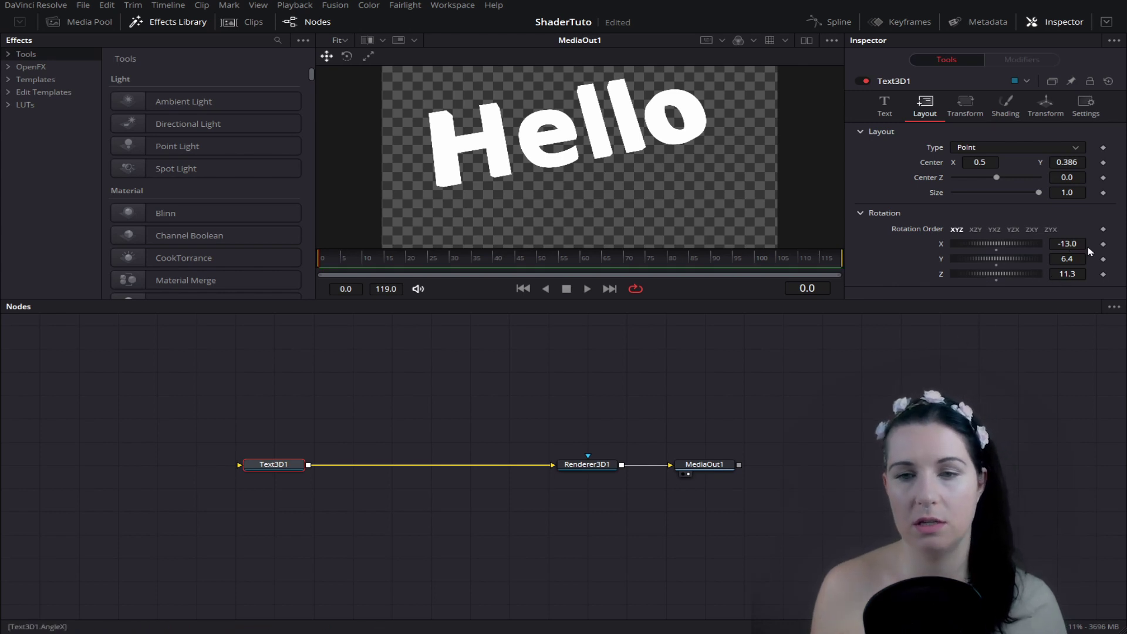
drag(1061, 244, 1074, 244)
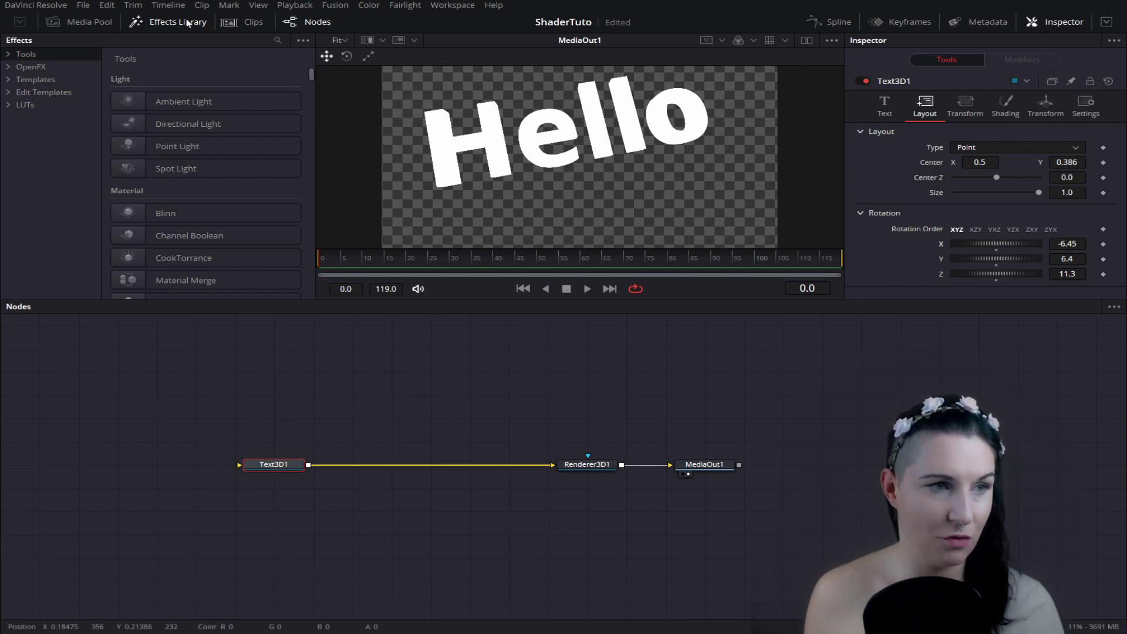
Step: Add the Rusty metal shader template from Templates to the graph and preview its sphere
click(32, 79)
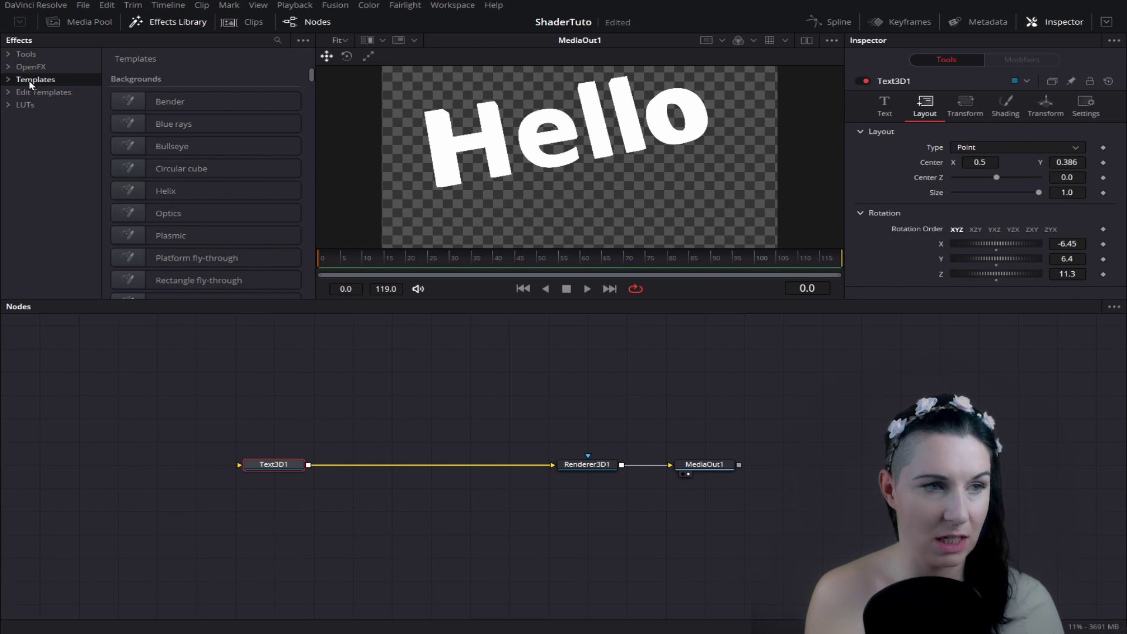
scroll(229, 172, down, 5)
scroll(229, 172, down, 5)
scroll(229, 171, down, 5)
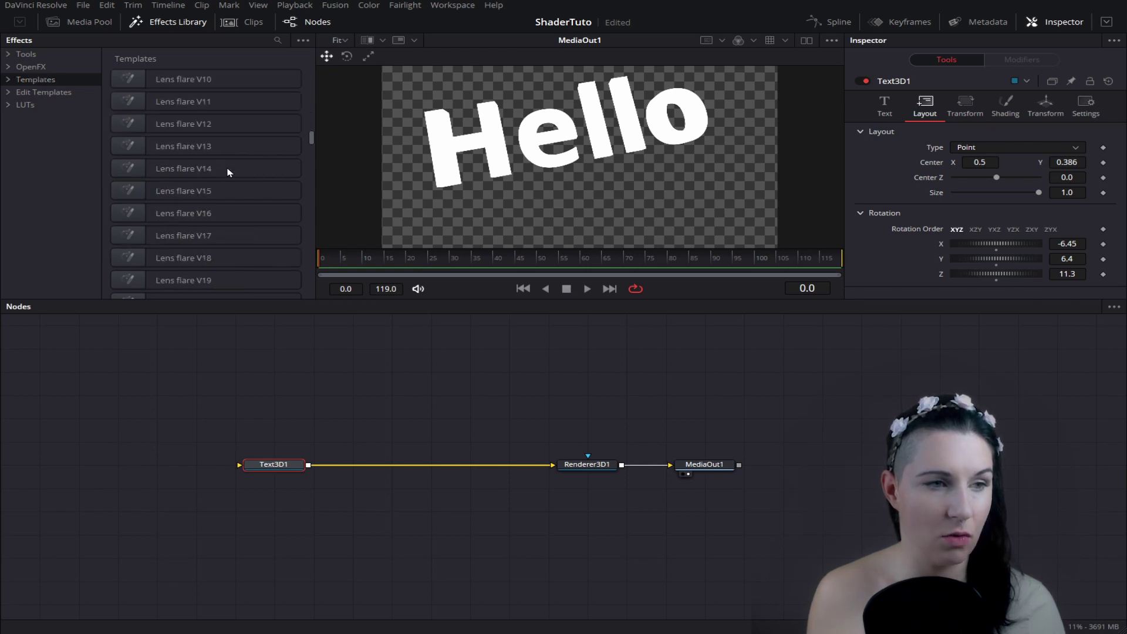
scroll(229, 171, down, 5)
scroll(229, 172, down, 3)
scroll(229, 173, down, 3)
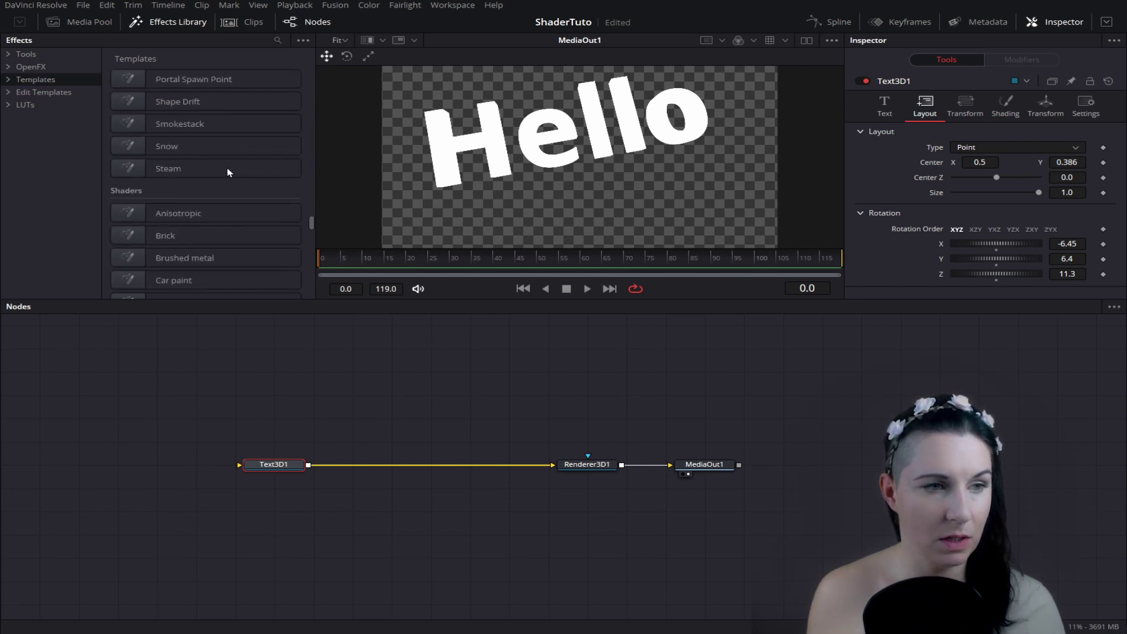
scroll(198, 223, down, 3)
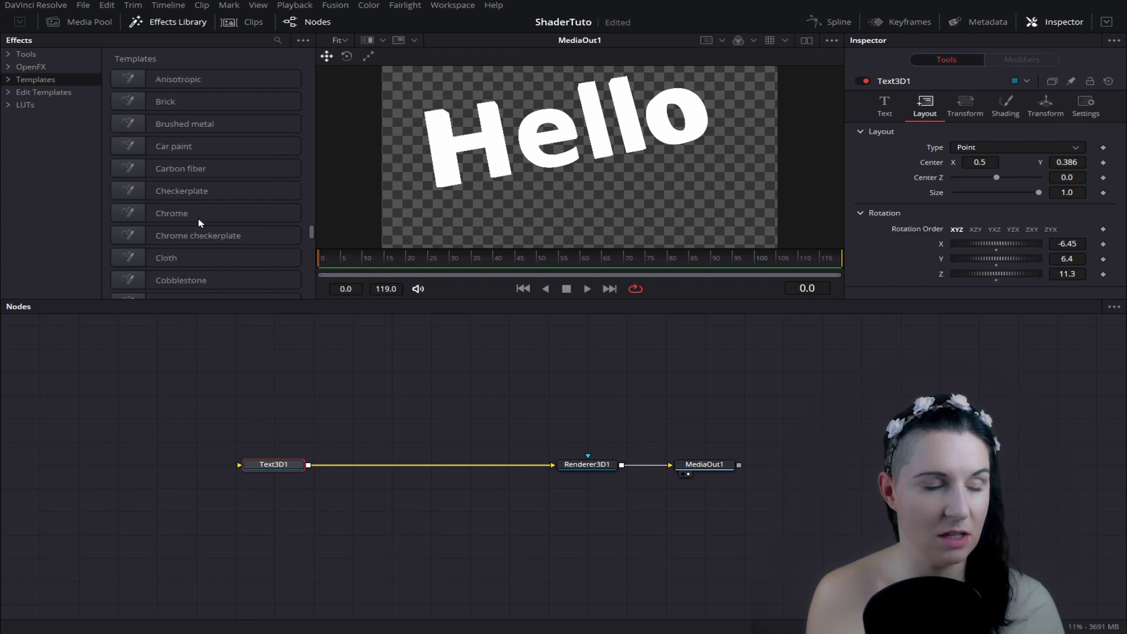
scroll(178, 285, down, 2)
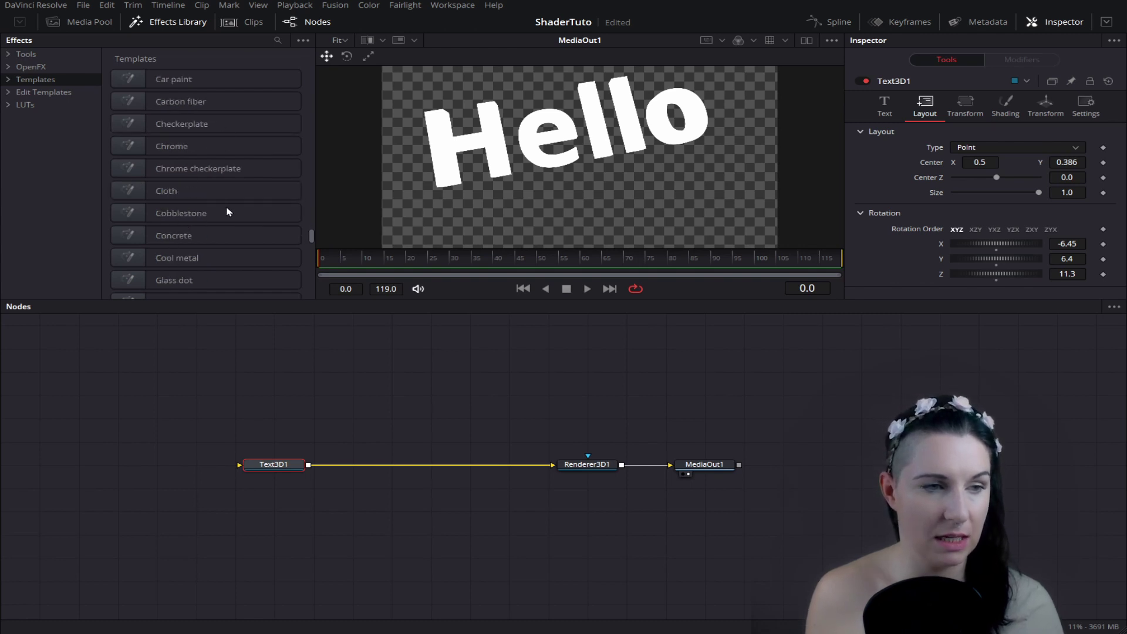
scroll(229, 212, down, 1)
scroll(229, 212, down, 1)
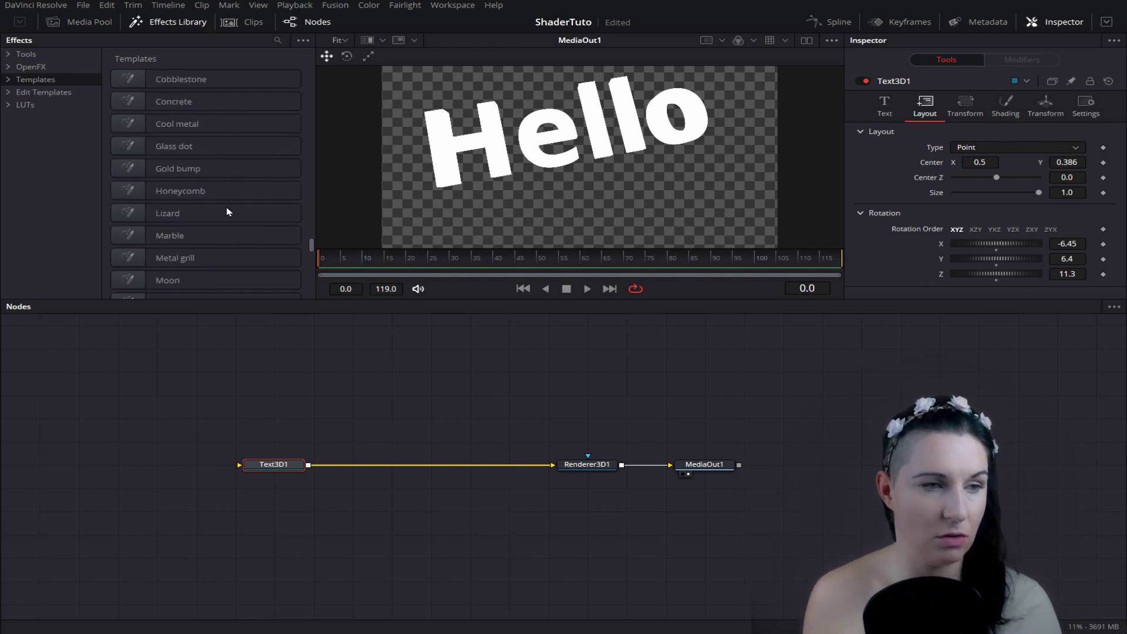
scroll(229, 212, down, 1)
scroll(214, 228, down, 1)
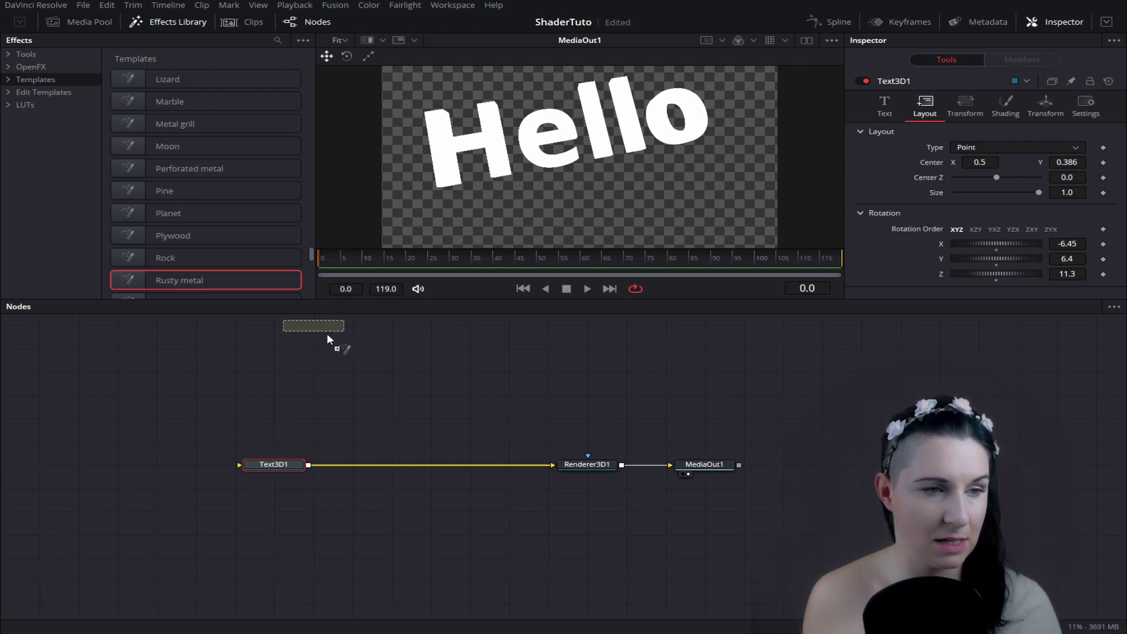
drag(401, 381, 390, 376)
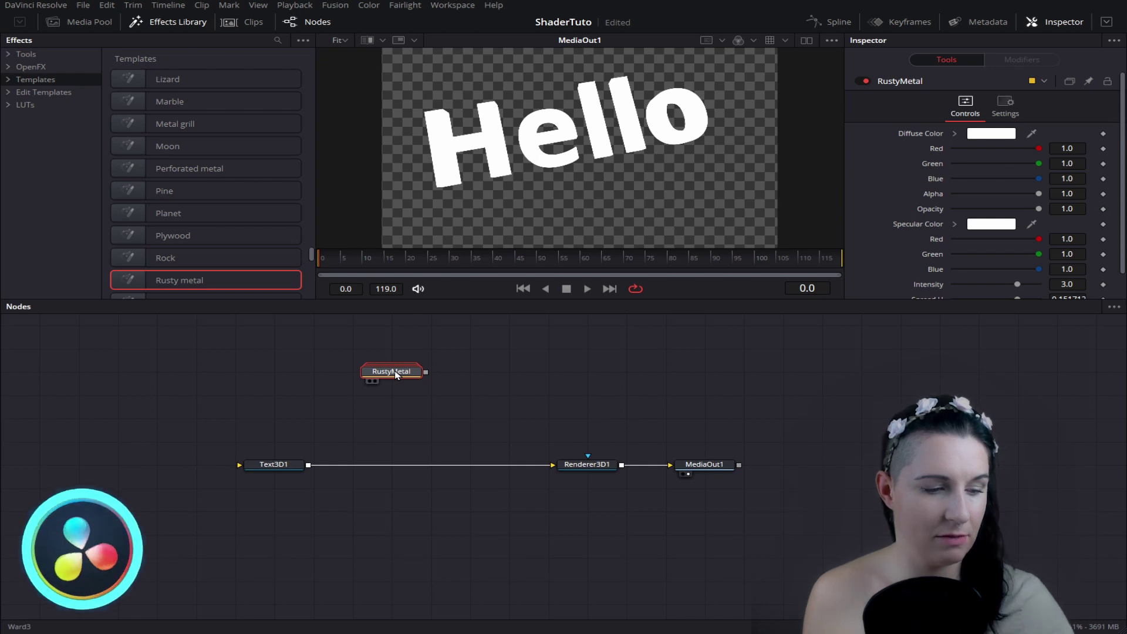
key(2)
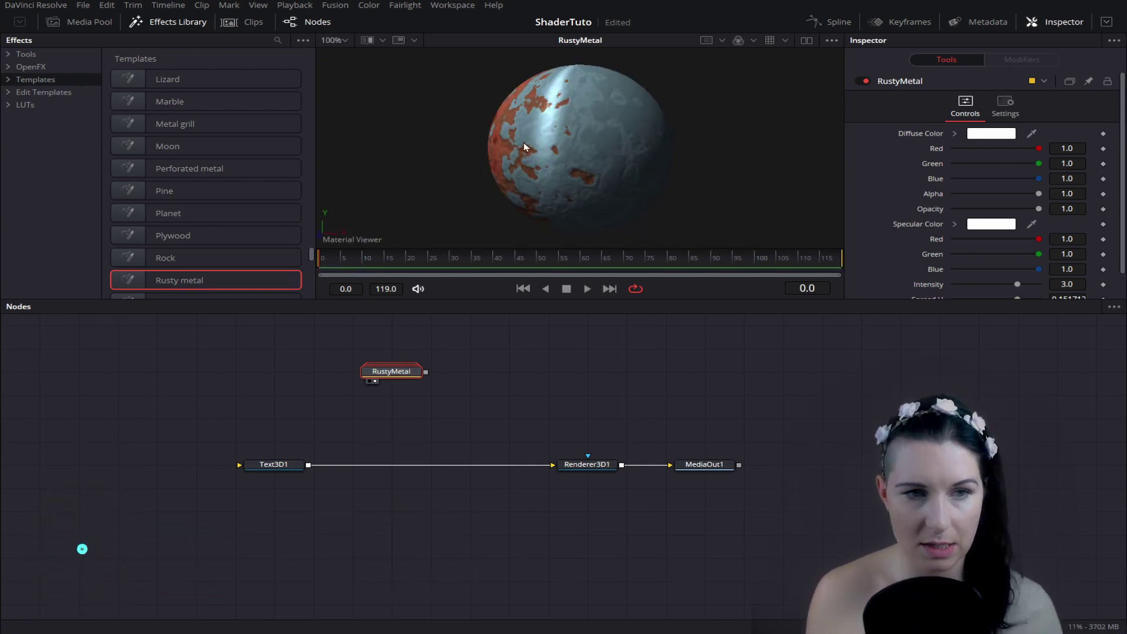
click(287, 467)
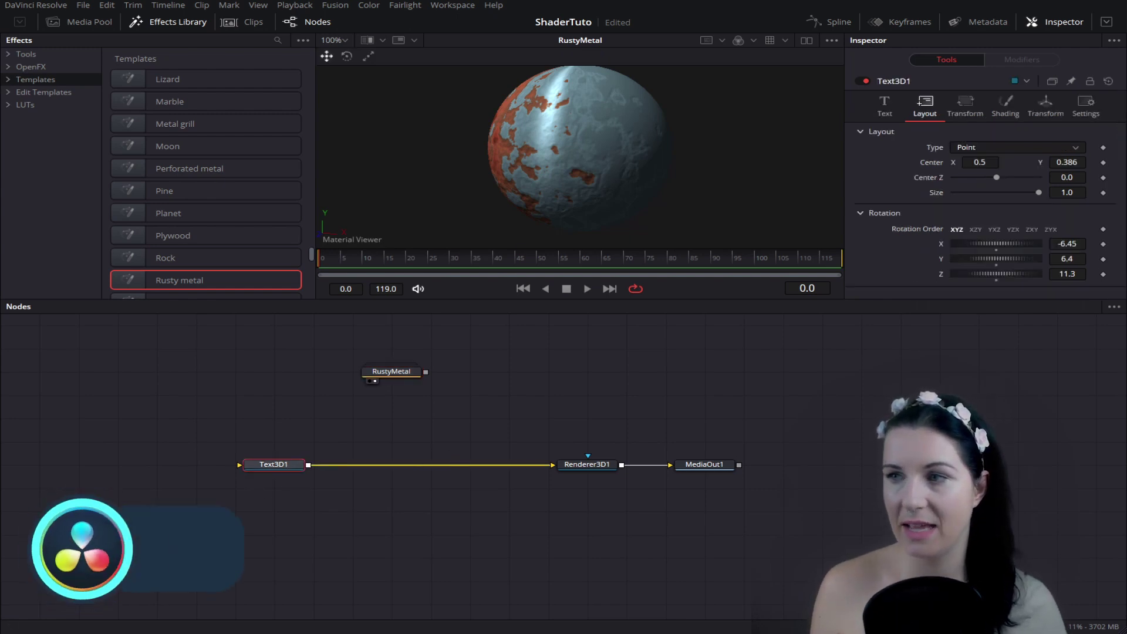
Step: Insert a Replace Material 3D node after Text3D1
key(ctrl+space)
text(ren)
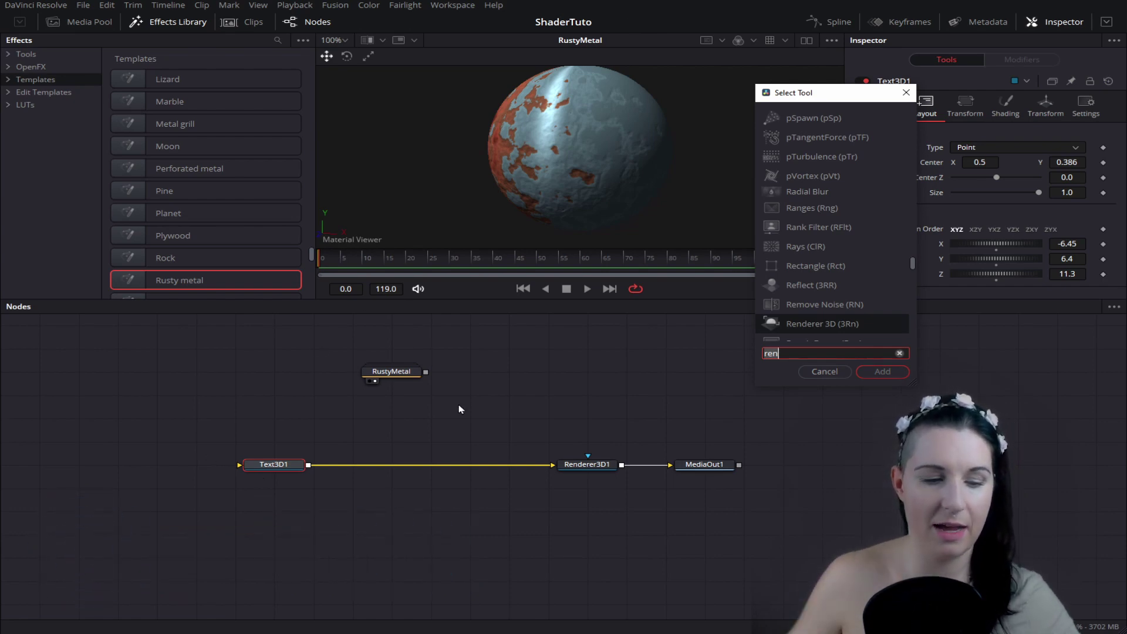
key(BackSpace)
key(BackSpace)
key(BackSpace)
text(ma)
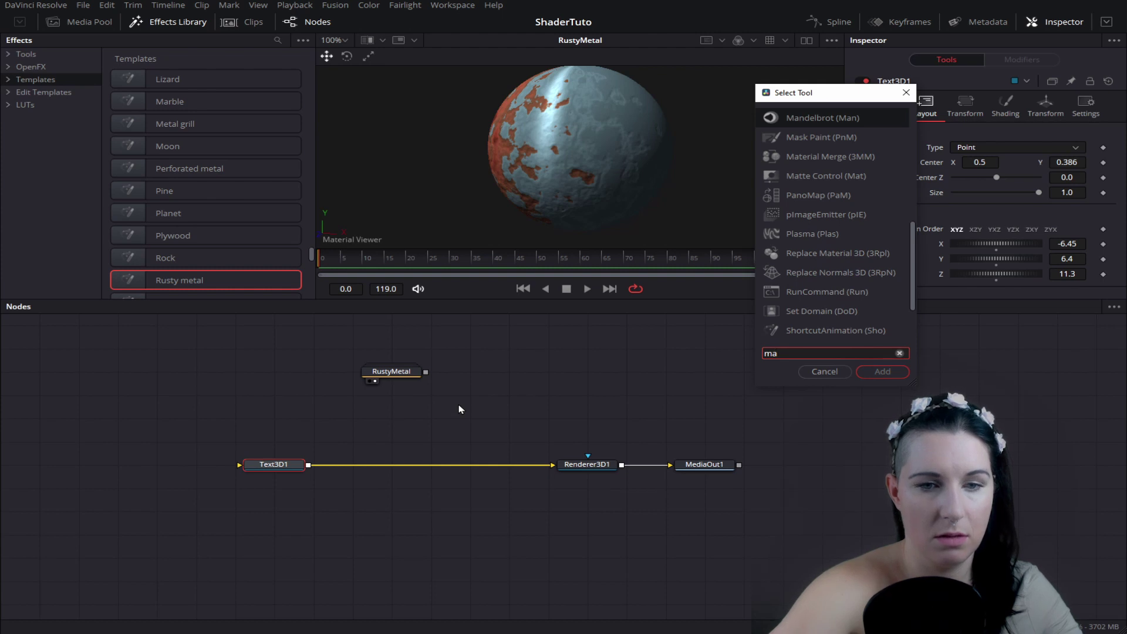
text(te)
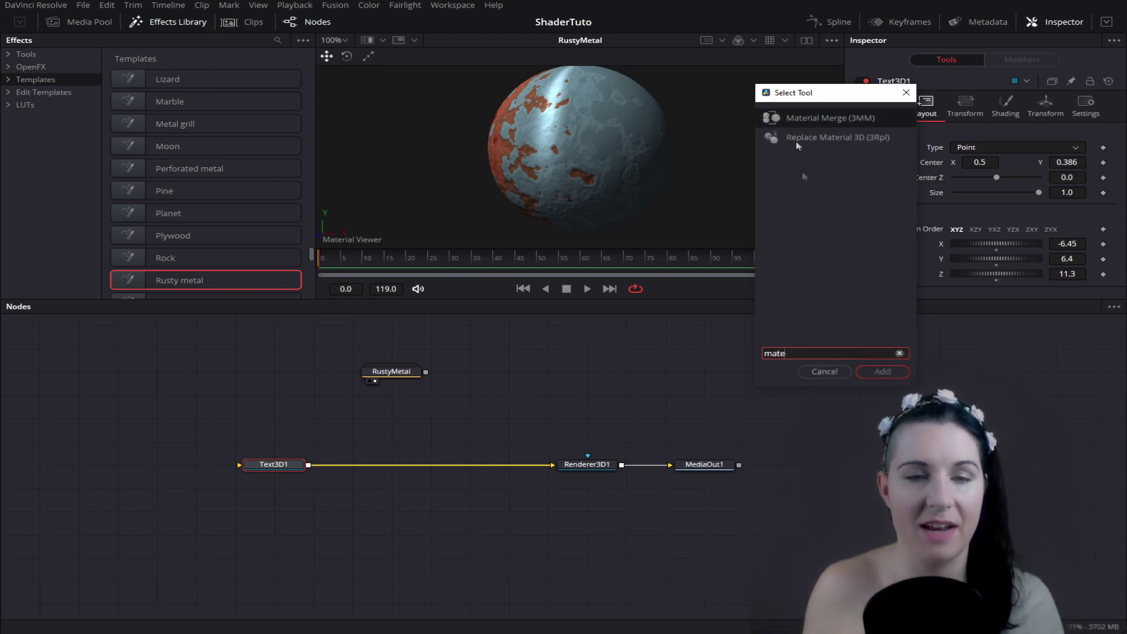
click(815, 138)
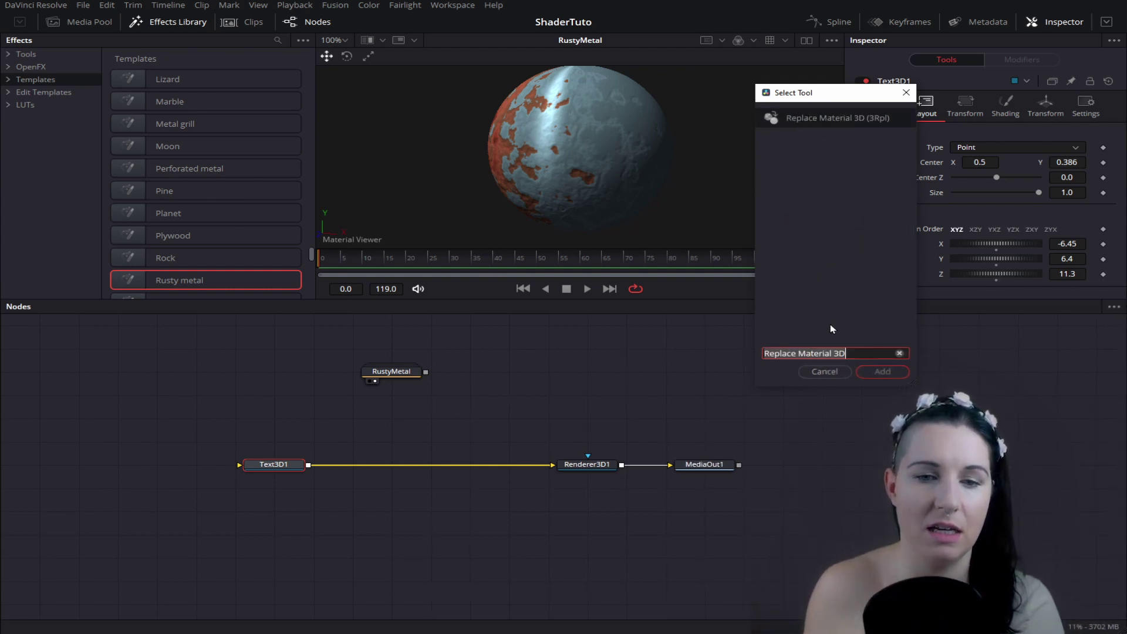
click(883, 372)
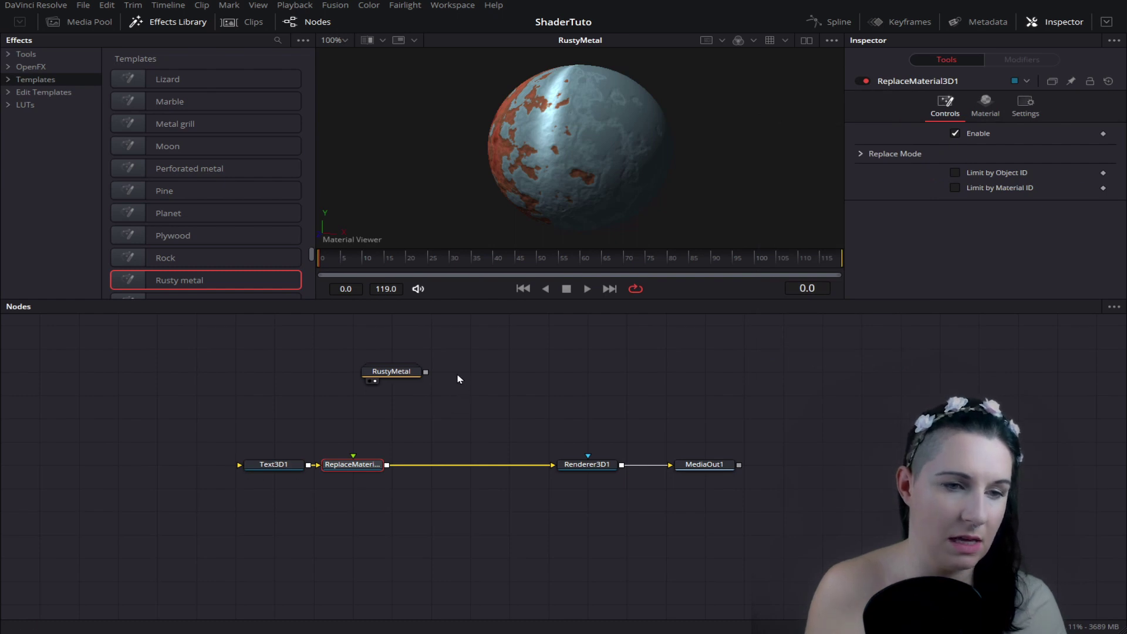
Step: Wire RustyMetal into ReplaceMaterial3D1's material input and view the rusty Hello in MediaOut1
drag(433, 365, 361, 444)
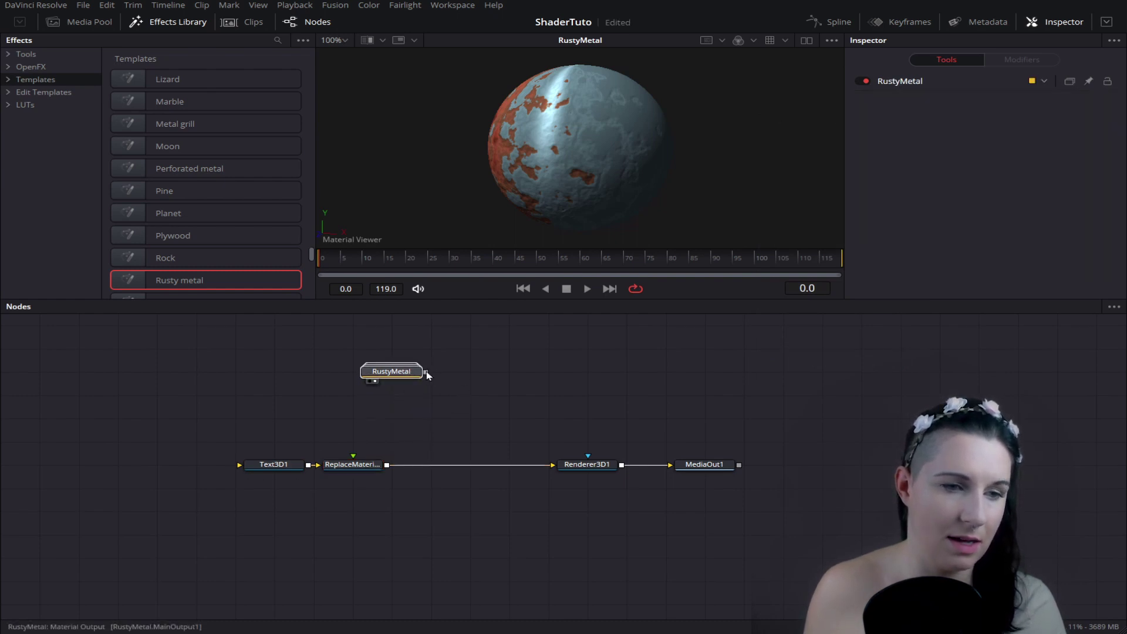
drag(425, 372, 352, 461)
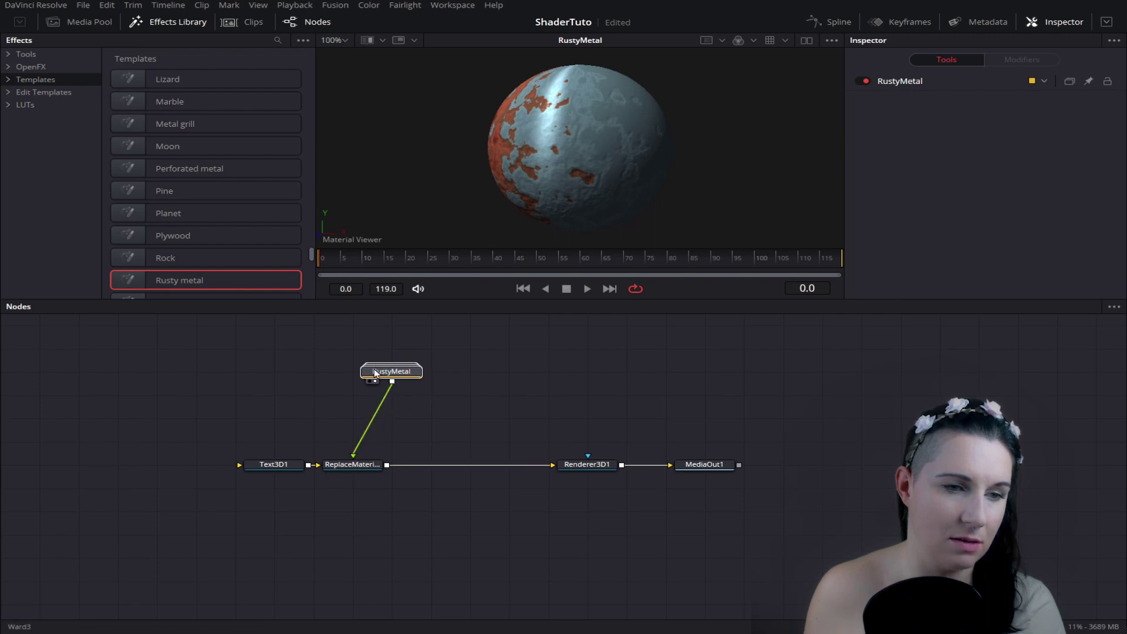
drag(375, 373, 335, 373)
click(697, 467)
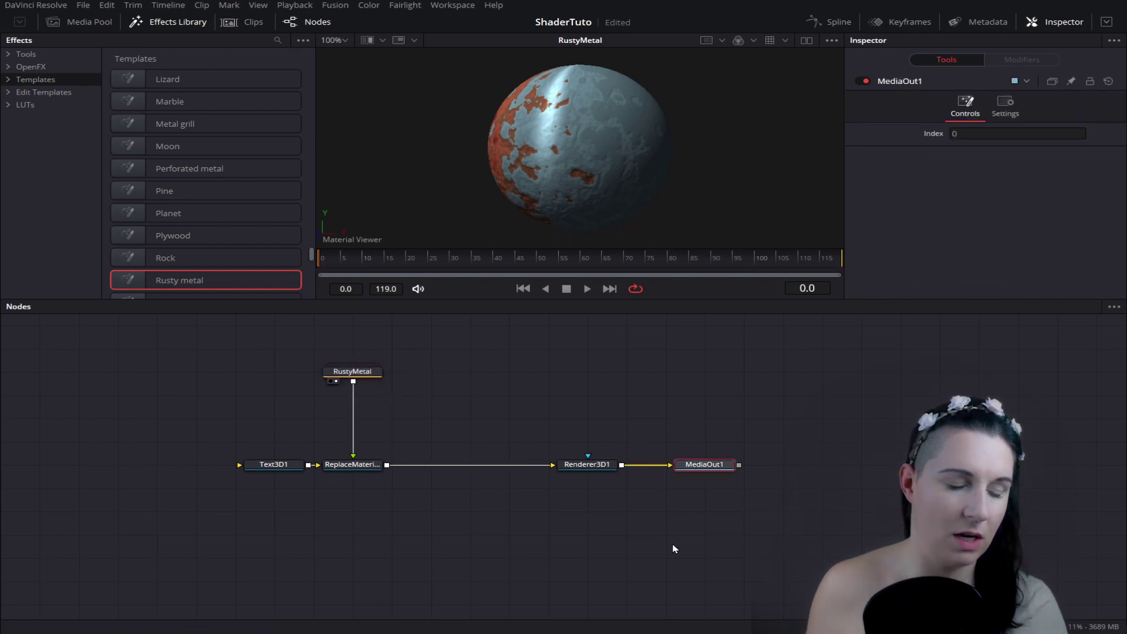
key(1)
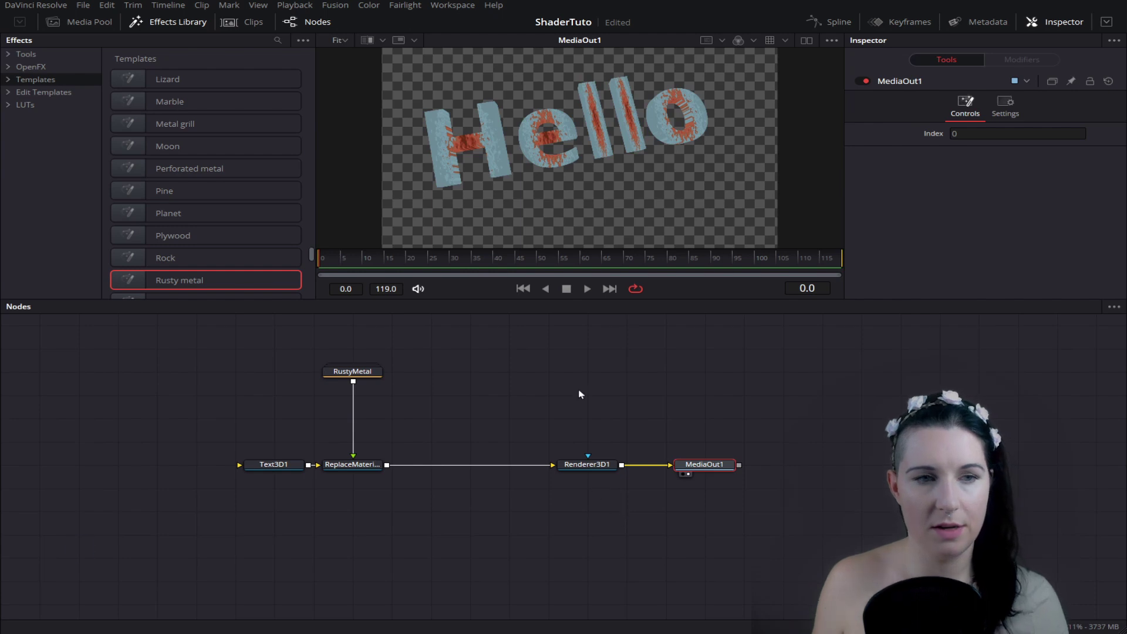
scroll(614, 158, up, 3)
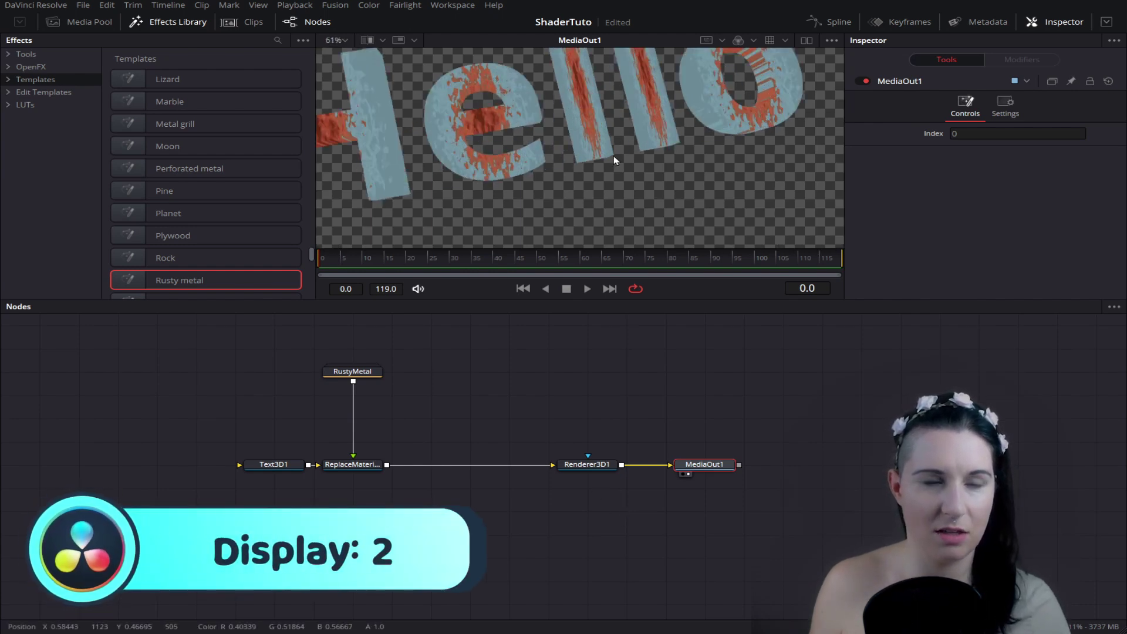
scroll(614, 156, down, 3)
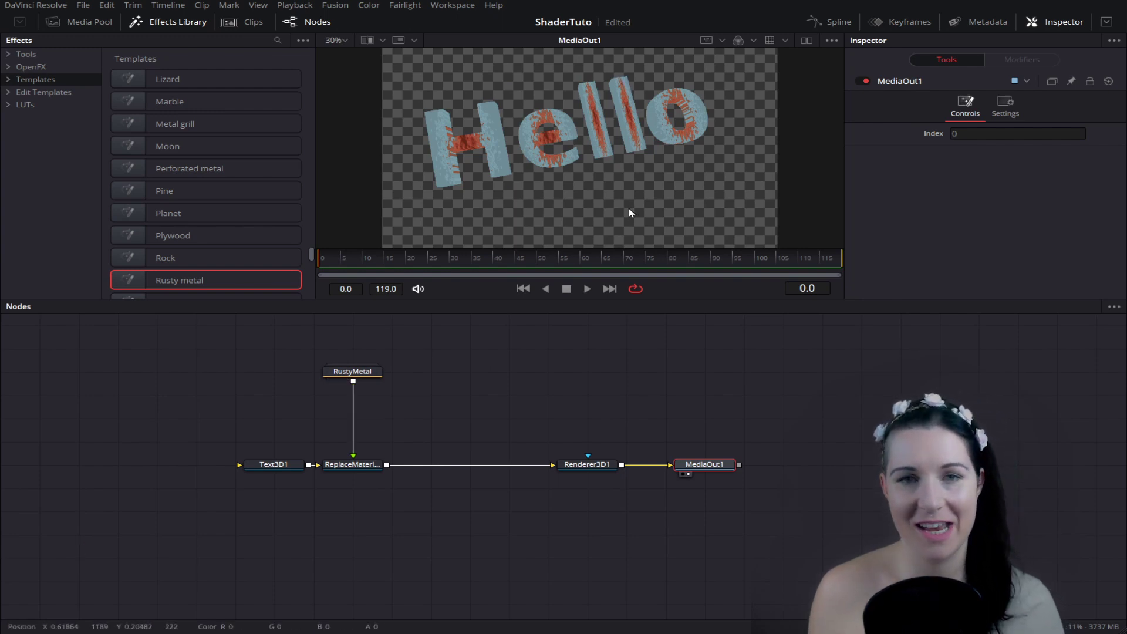
click(340, 468)
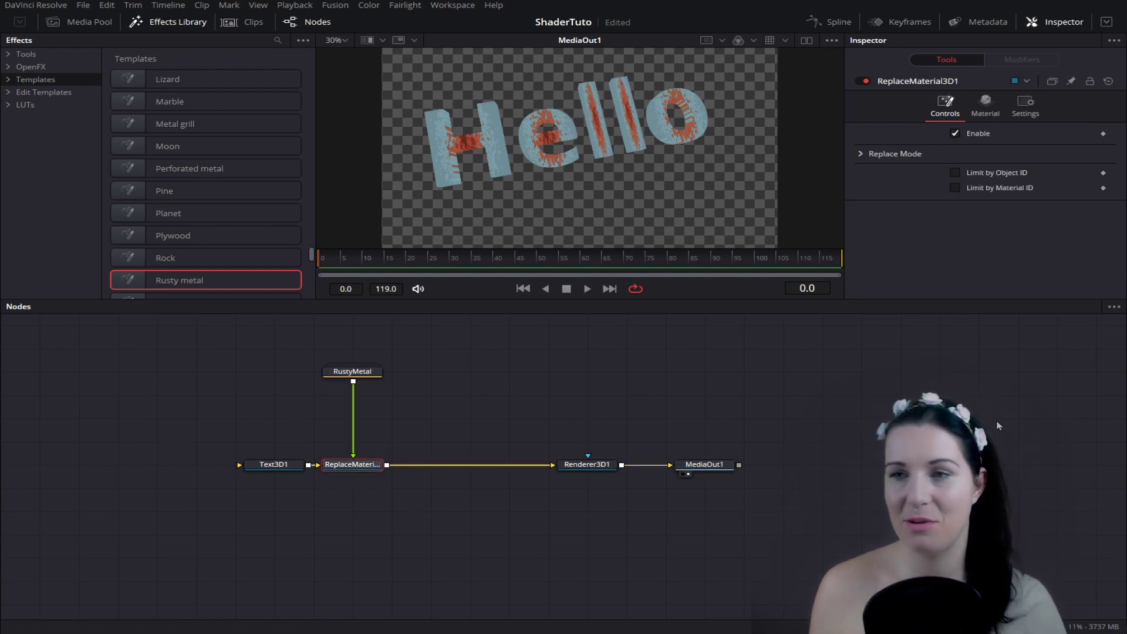
Step: Insert a Merge 3D node after ReplaceMaterial3D1 and shift it right along the chain
key(shift+space)
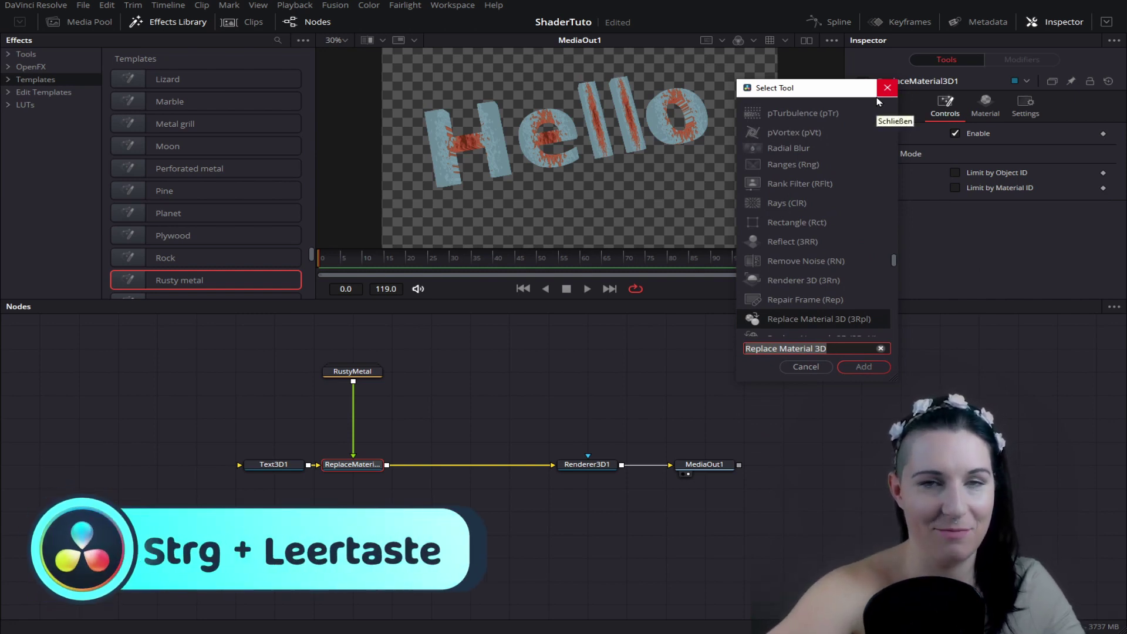
text(mer)
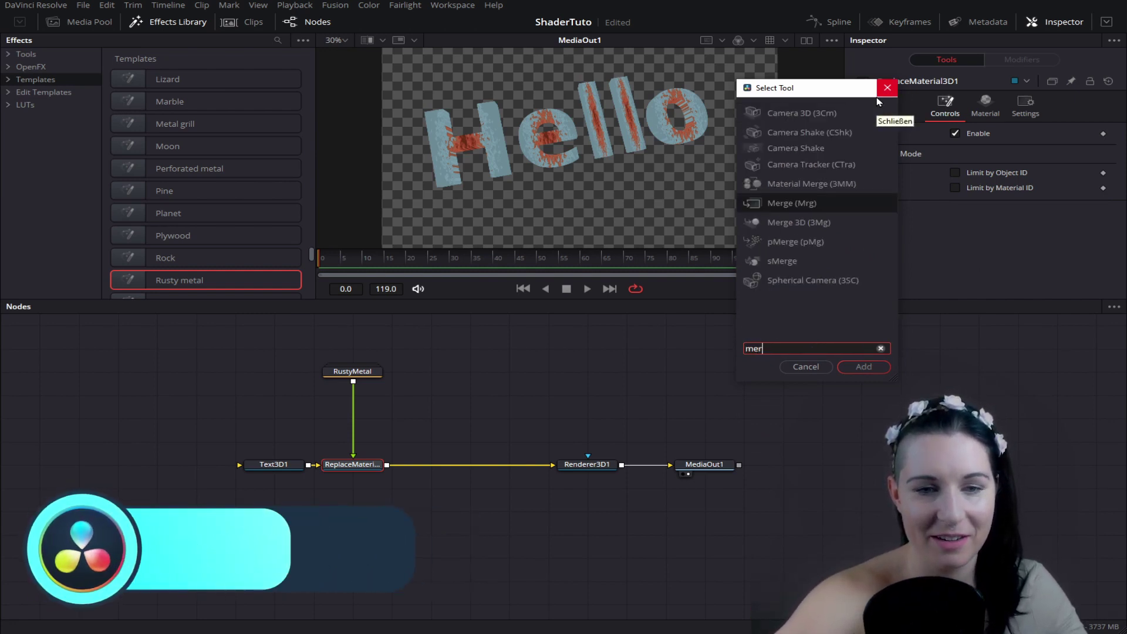
text(ge)
key(Down)
key(Return)
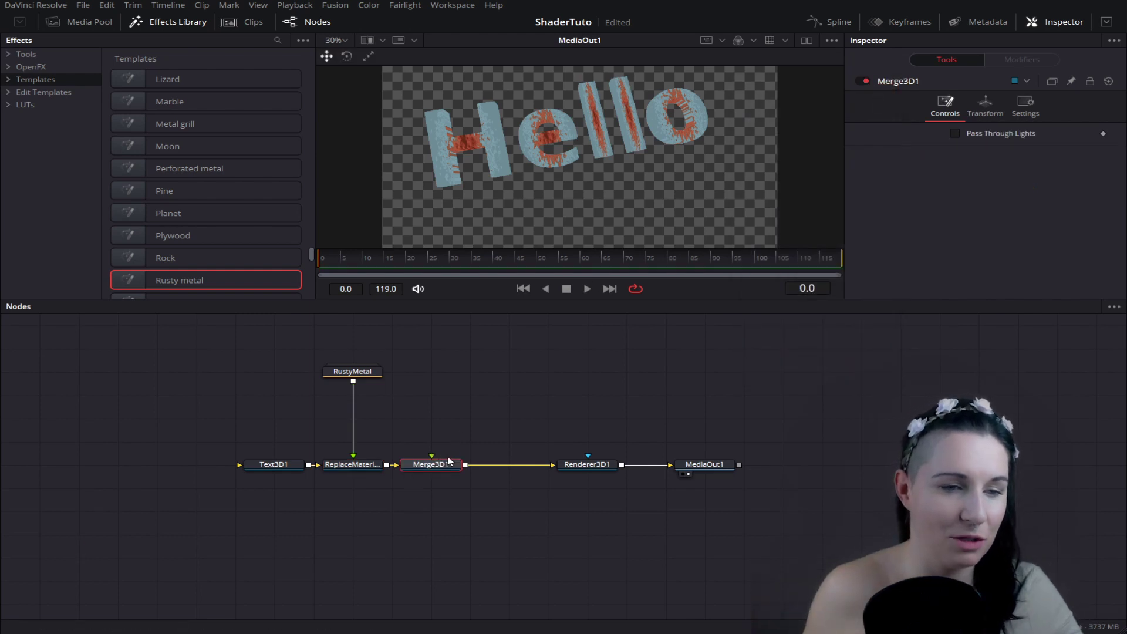
drag(446, 469, 485, 470)
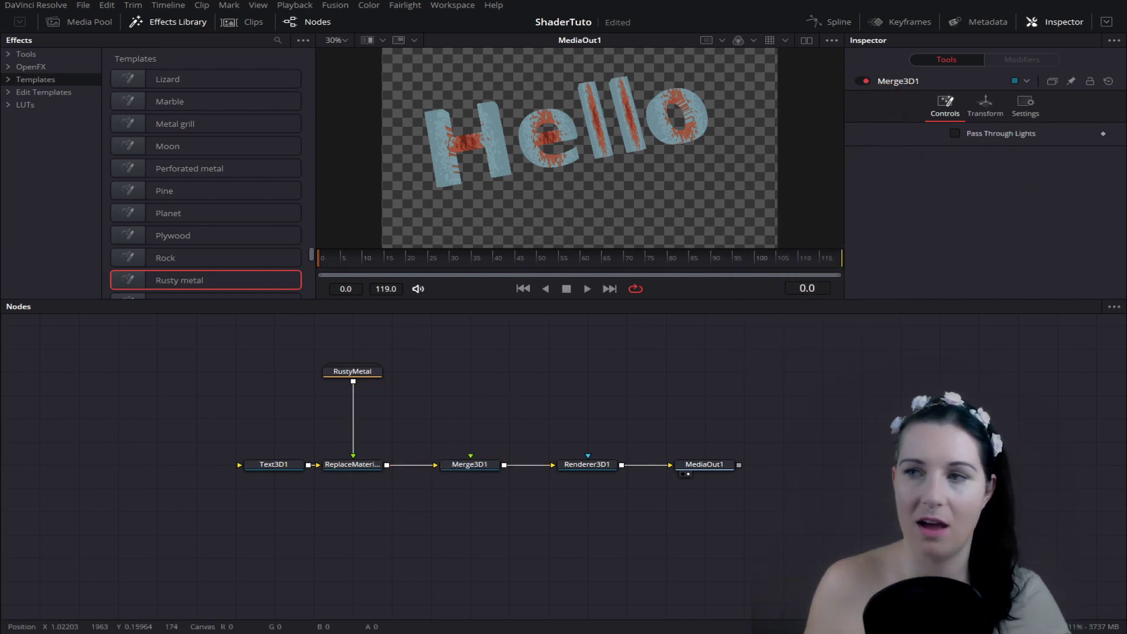
key(shift+space)
drag(847, 48, 742, 18)
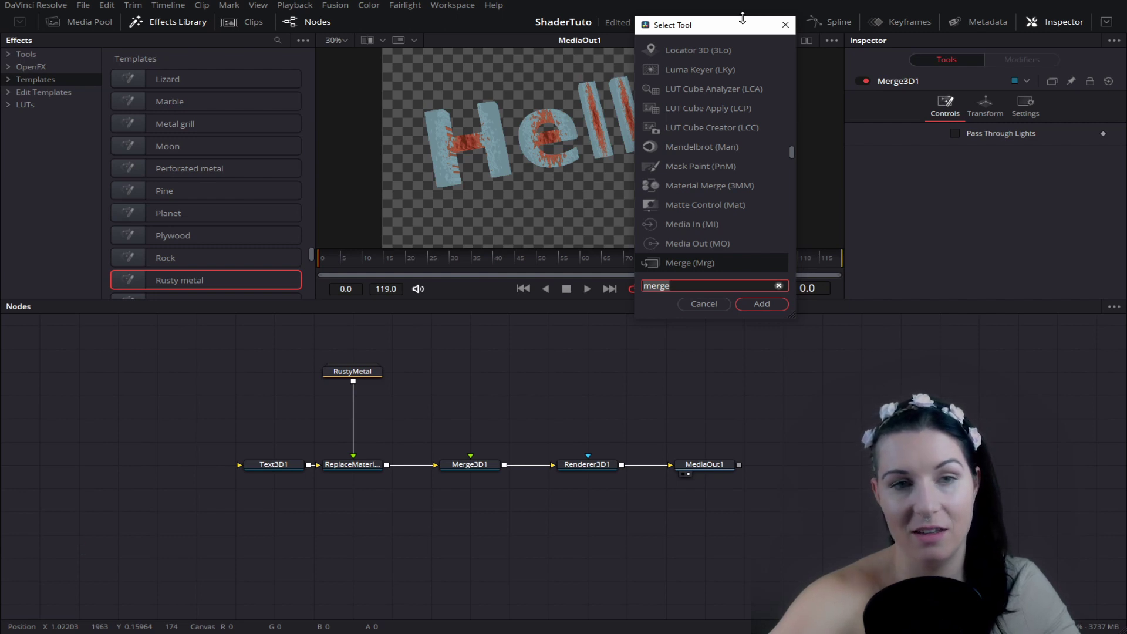
Step: Add a Spot Light node and connect SpotLight1 into Merge3D1
key(BackSpace)
key(BackSpace)
key(BackSpace)
text(spo)
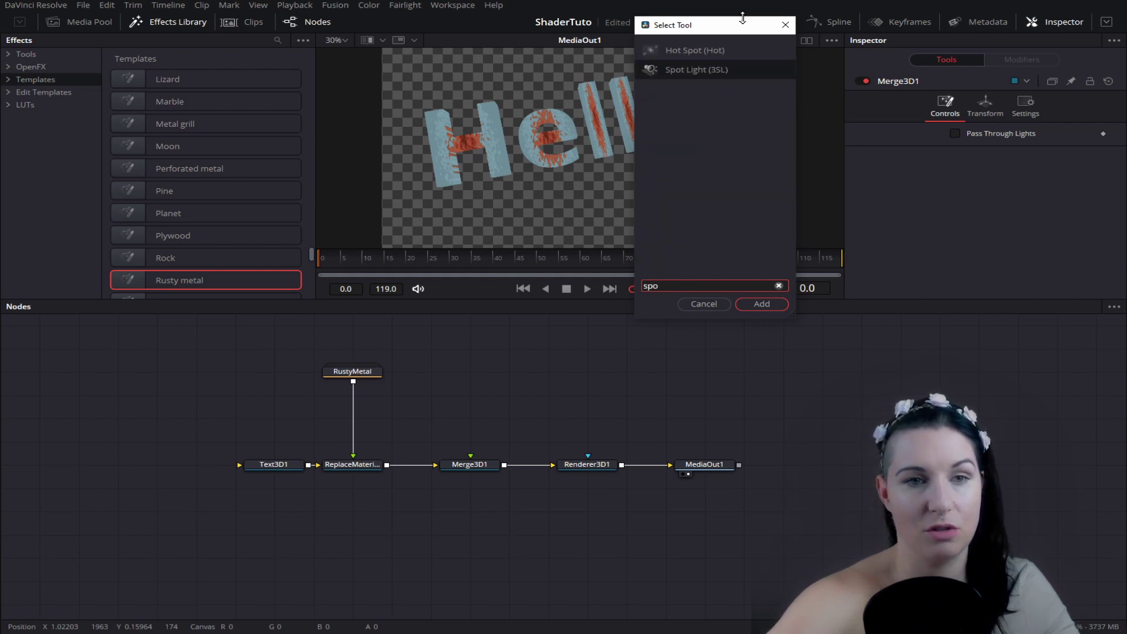
key(Return)
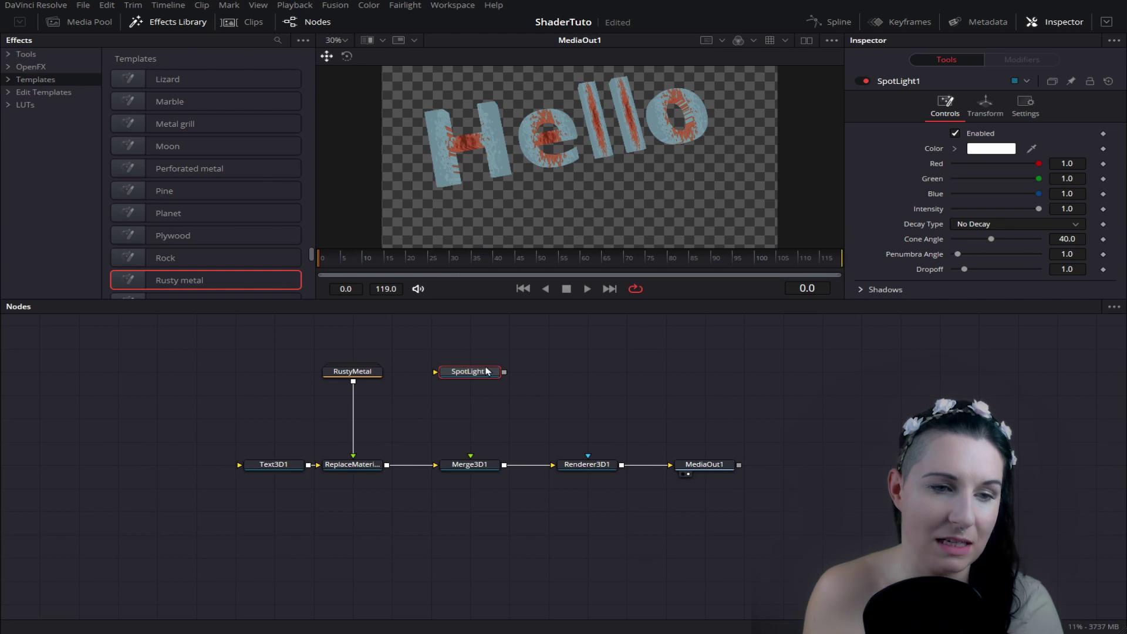
drag(470, 463, 469, 470)
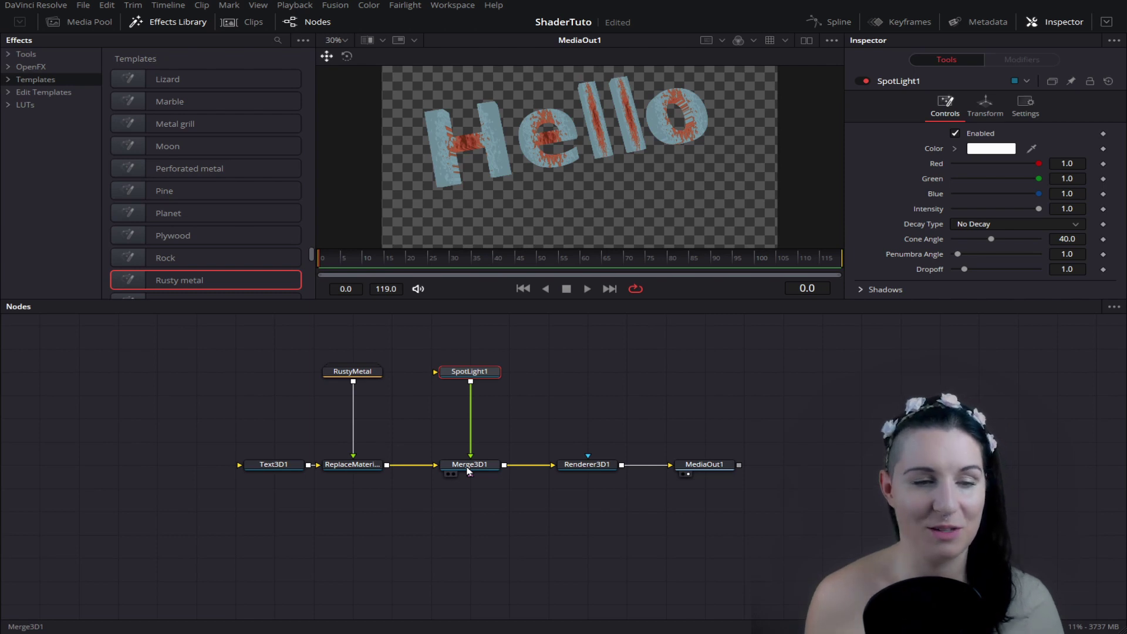
Step: Enable Lighting and Shadows in Renderer3D1, then view the Merge3D1 scene
click(595, 466)
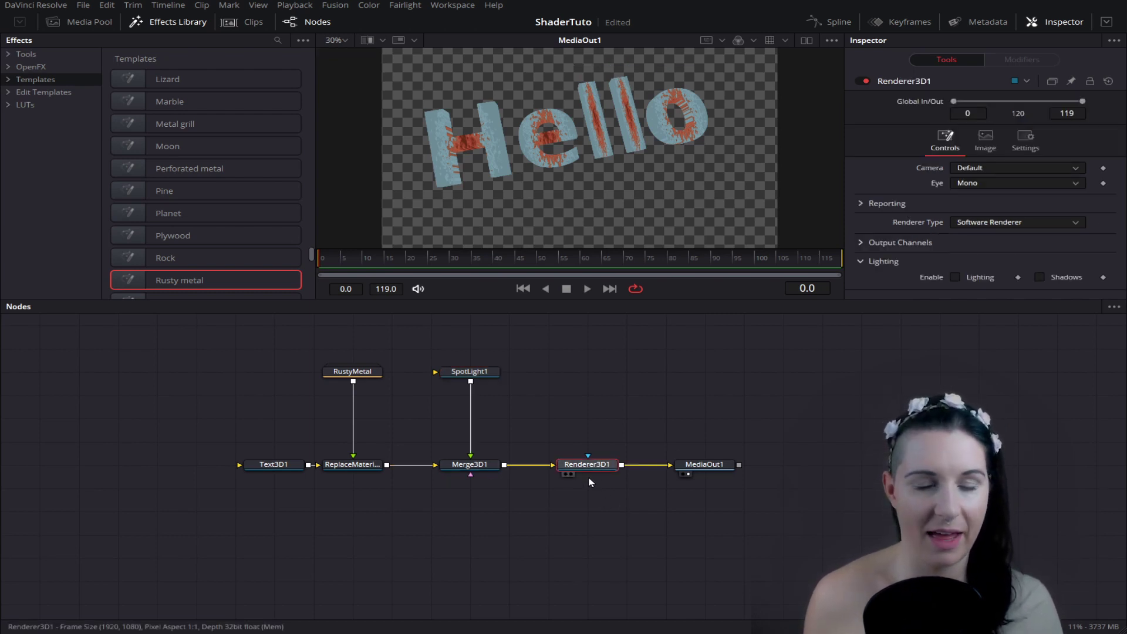
click(956, 277)
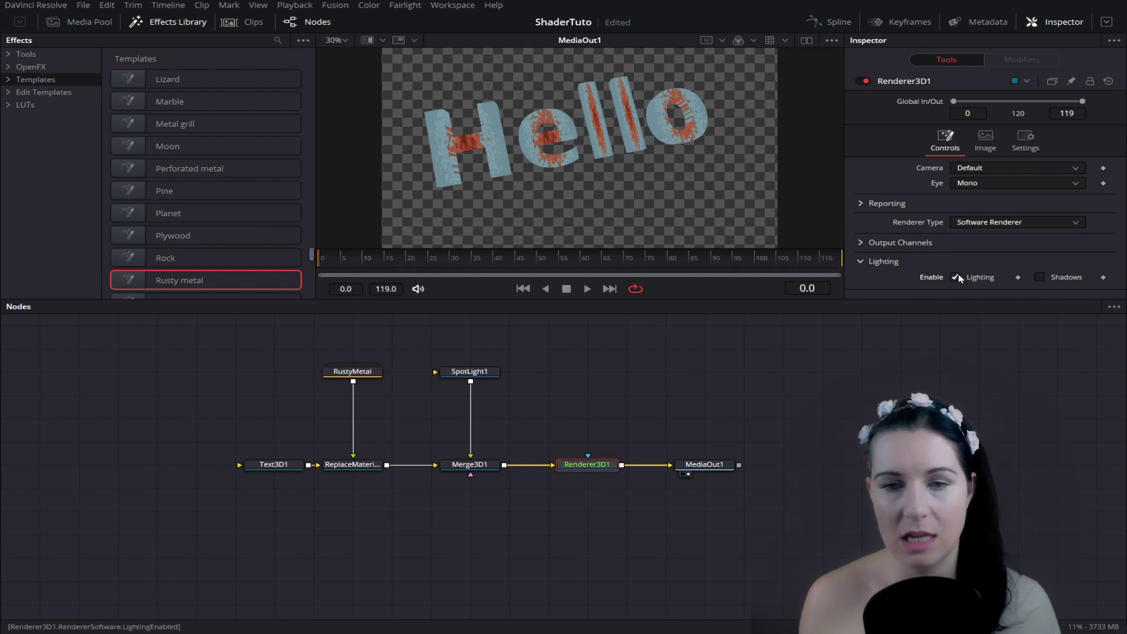
click(1039, 278)
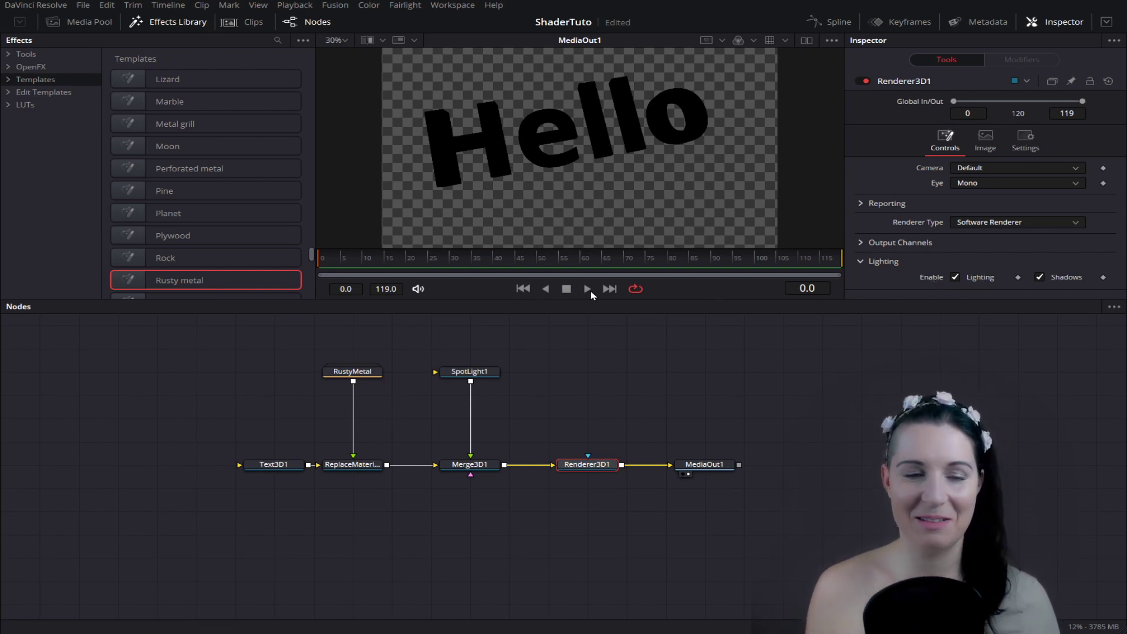
click(451, 471)
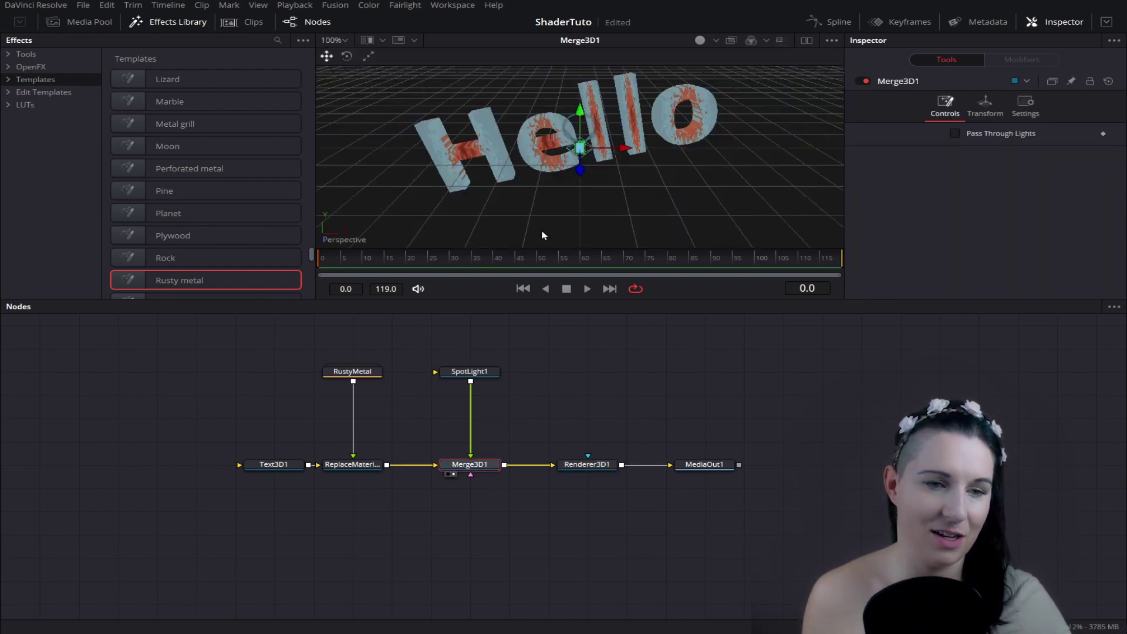
Step: View SpotLight1 and the black-rendered Hello in MediaOut1, then open SpotLight1's Transform tab
click(479, 375)
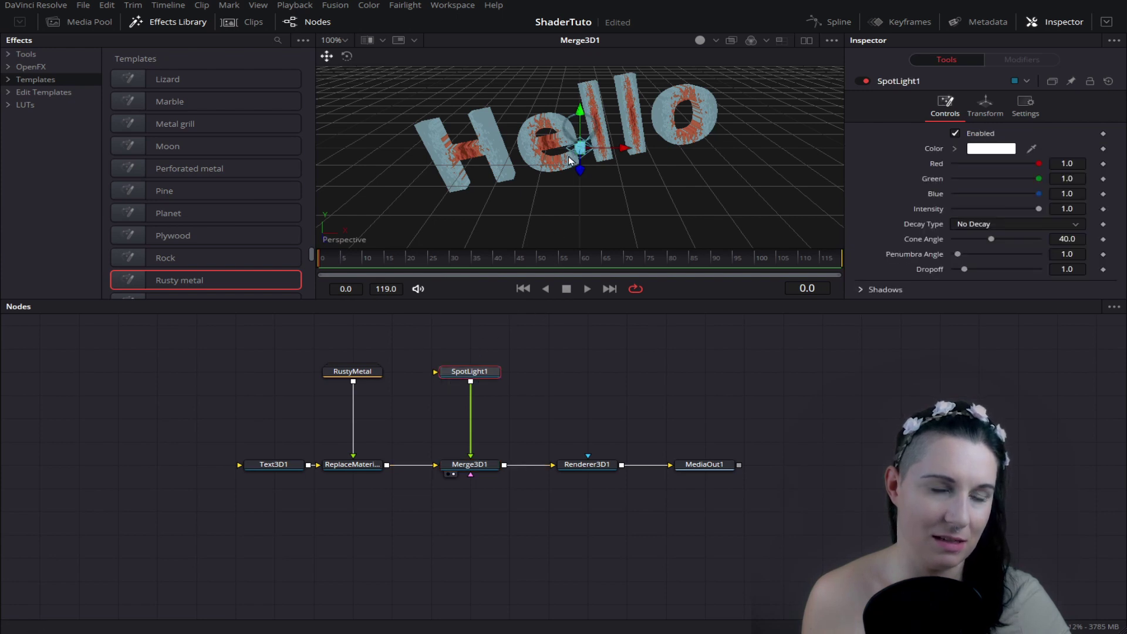
click(703, 466)
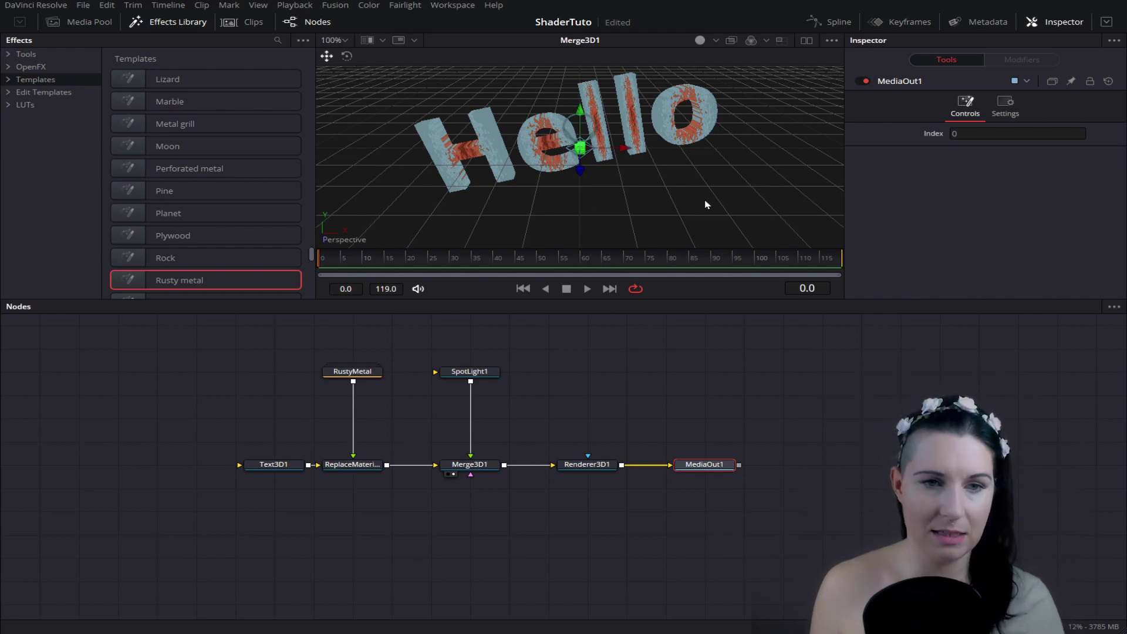
drag(706, 204, 616, 204)
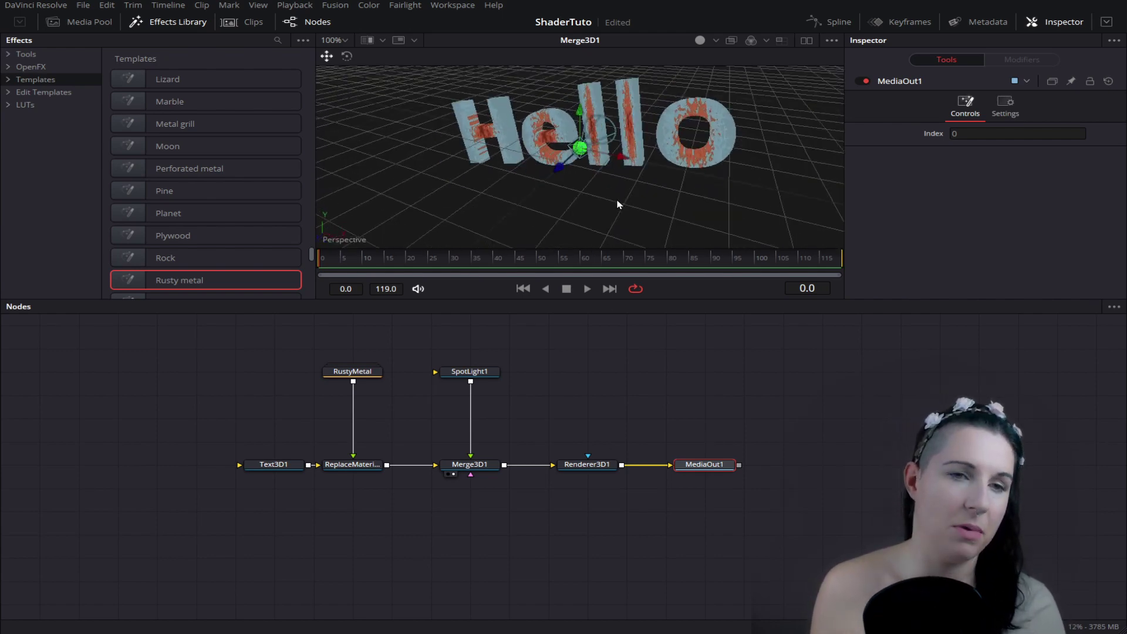
click(470, 371)
key(1)
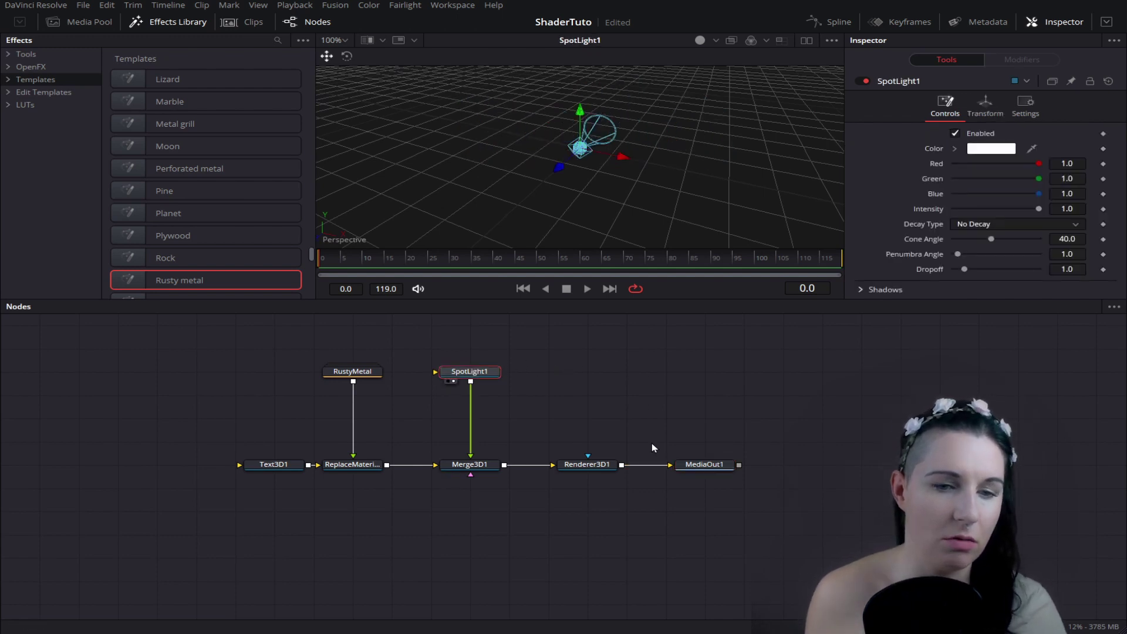
click(704, 464)
key(1)
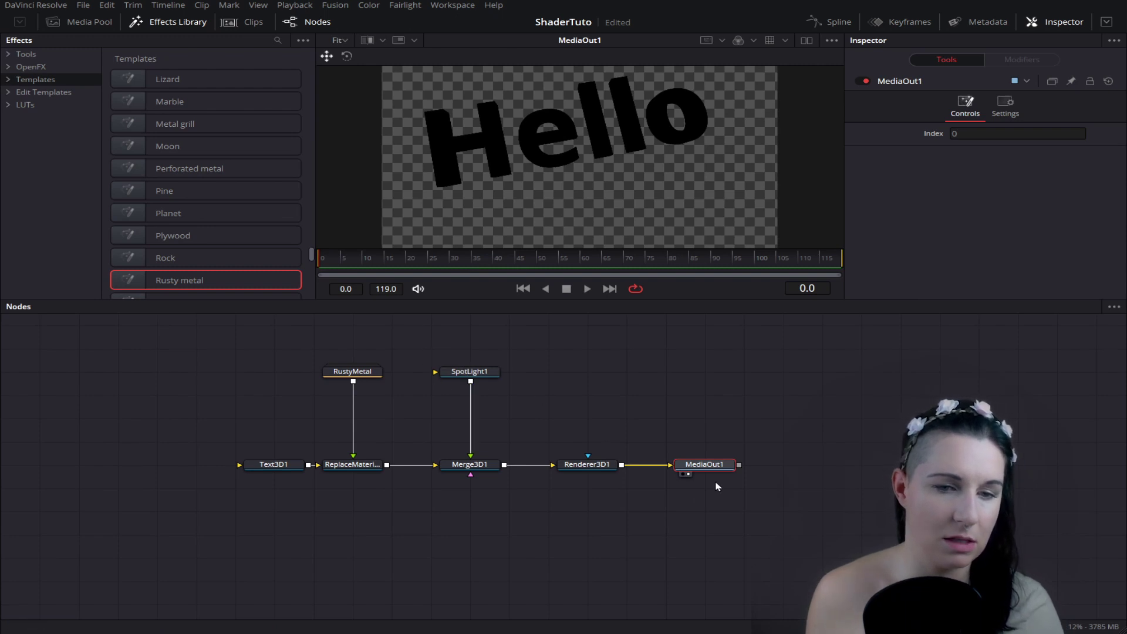
click(484, 372)
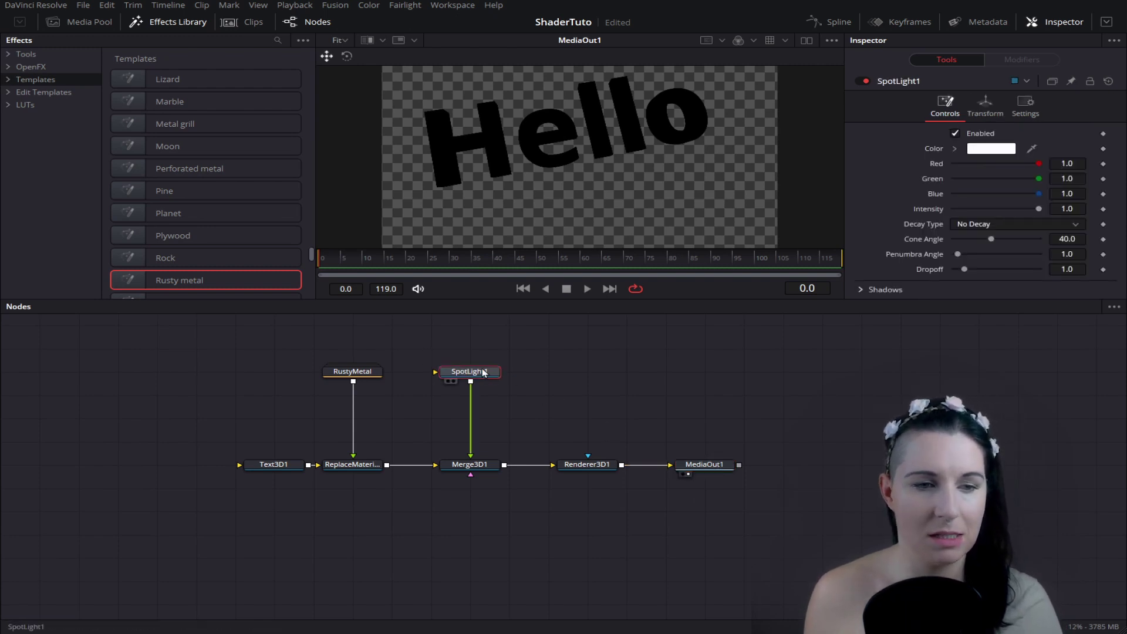
click(981, 105)
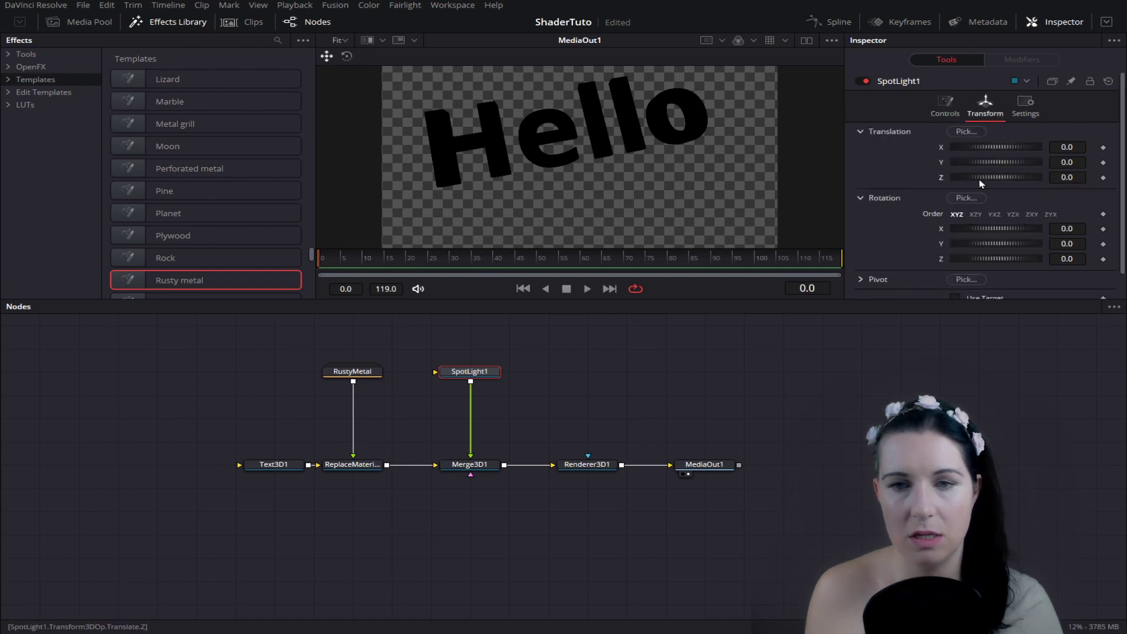
Step: Move SpotLight1 to Translation Z 14.78 and rotate it to X -14.1, Y 3.3, Z 1.2
drag(978, 183, 1001, 180)
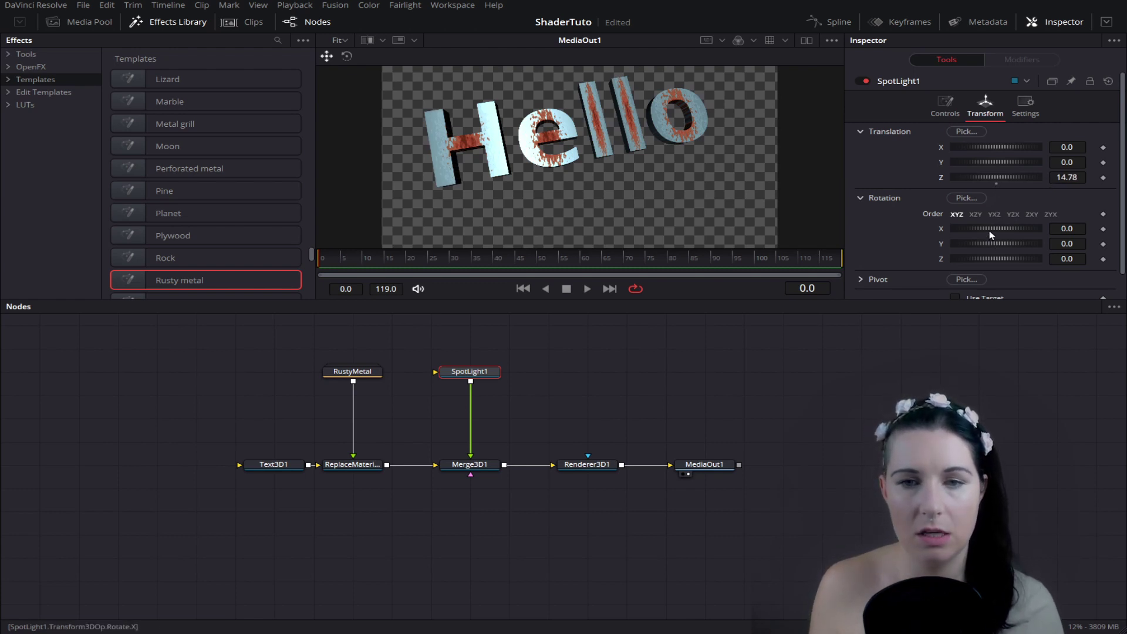
mouse_move(990, 233)
mouse_down()
mouse_move(1017, 233)
mouse_move(986, 231)
mouse_up()
click(1083, 231)
key(BackSpace)
text(14.1)
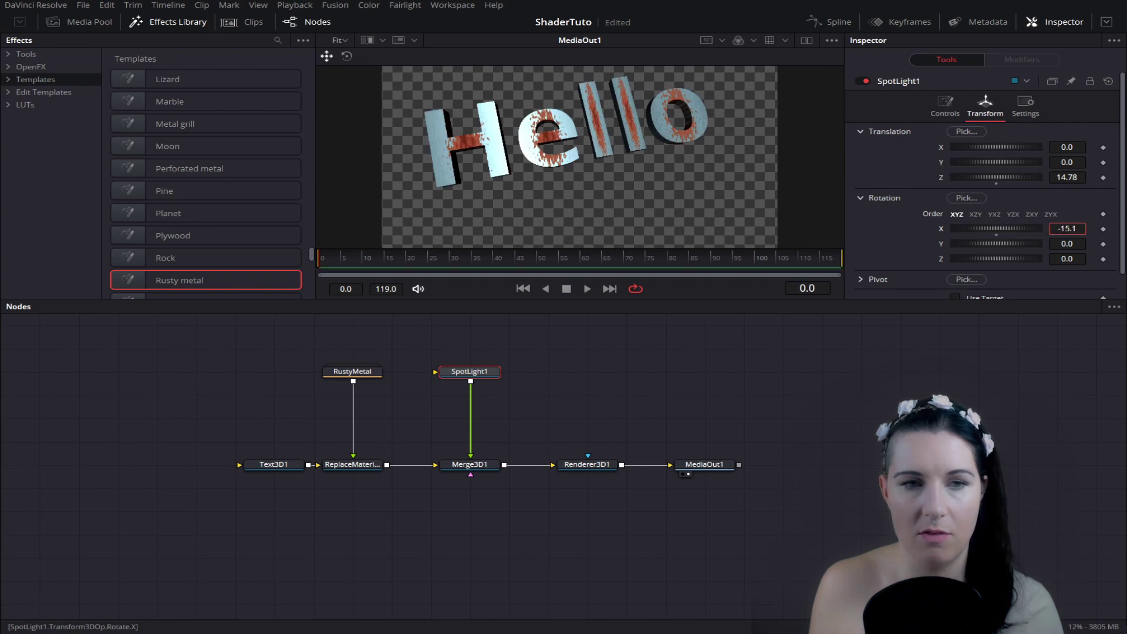
click(1061, 244)
text(3.8)
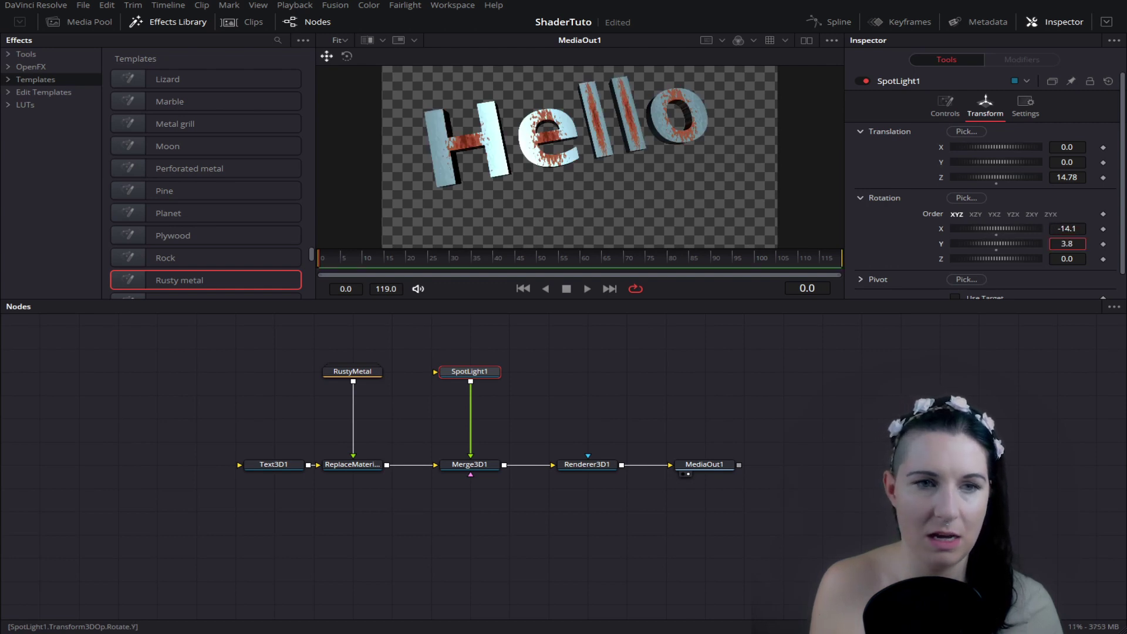
drag(996, 244, 990, 243)
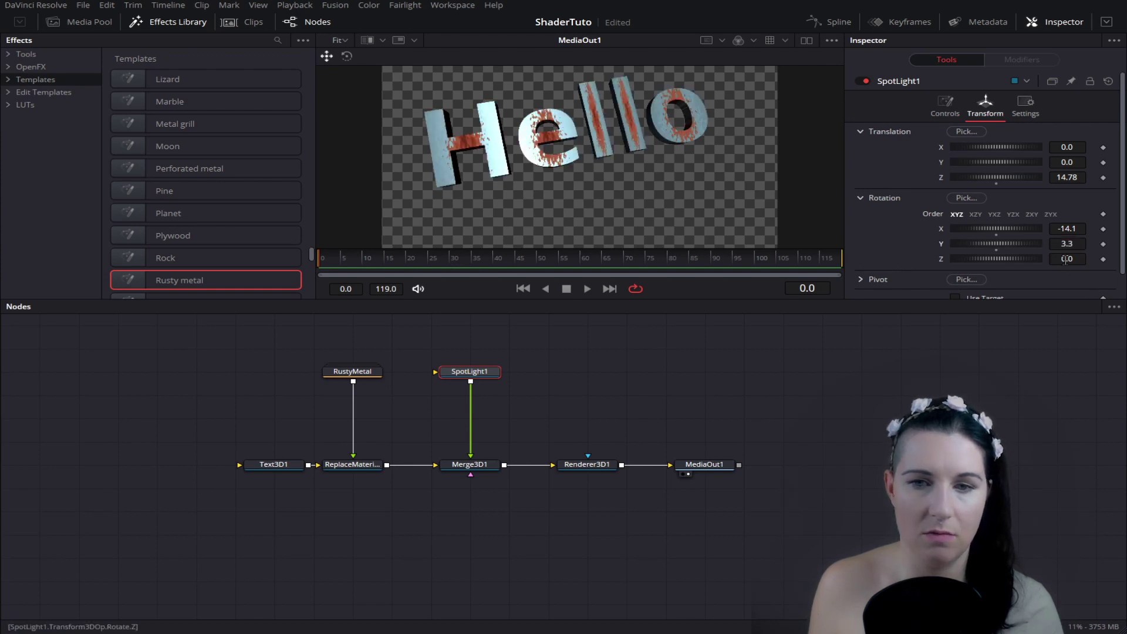
drag(996, 259, 1000, 258)
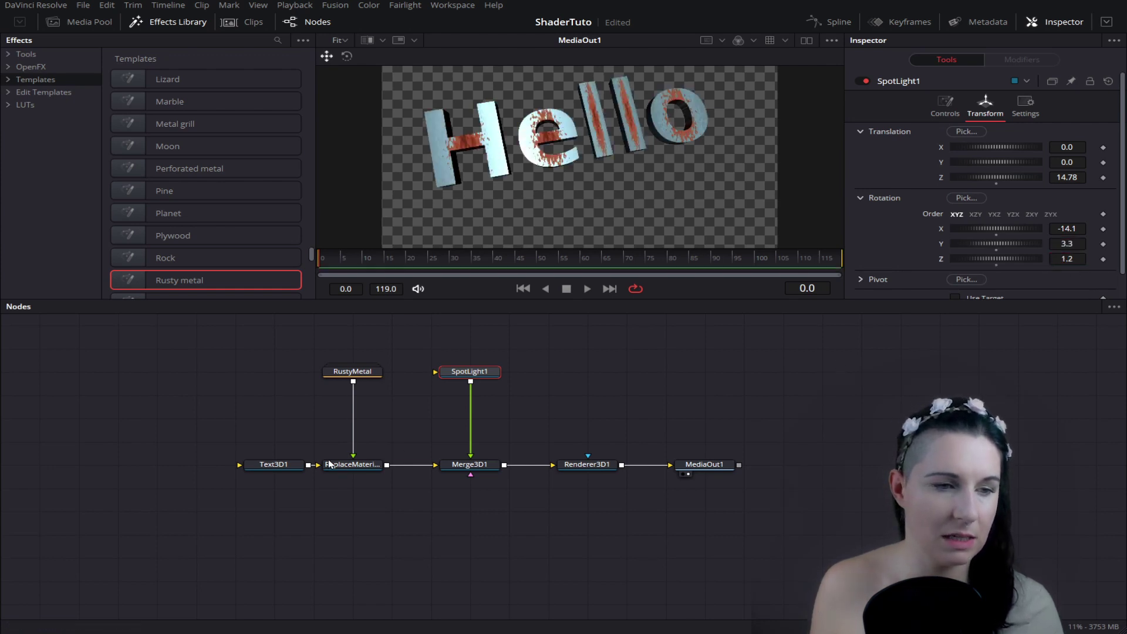
click(274, 466)
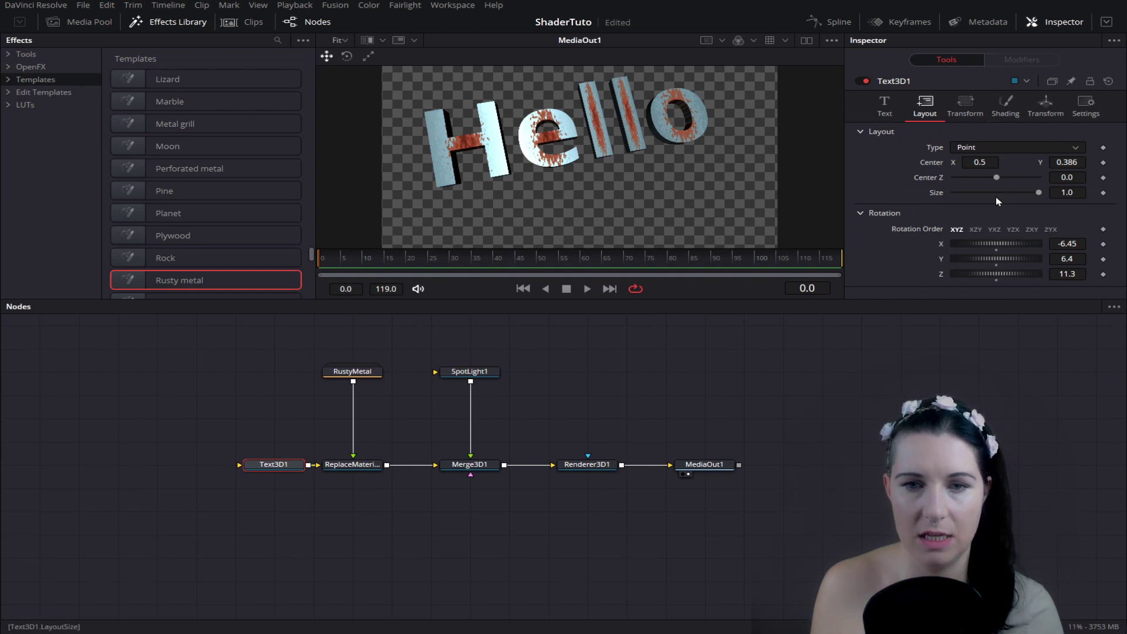
Step: Turn the Hello text to a Y rotation of -1.4
drag(984, 263, 983, 260)
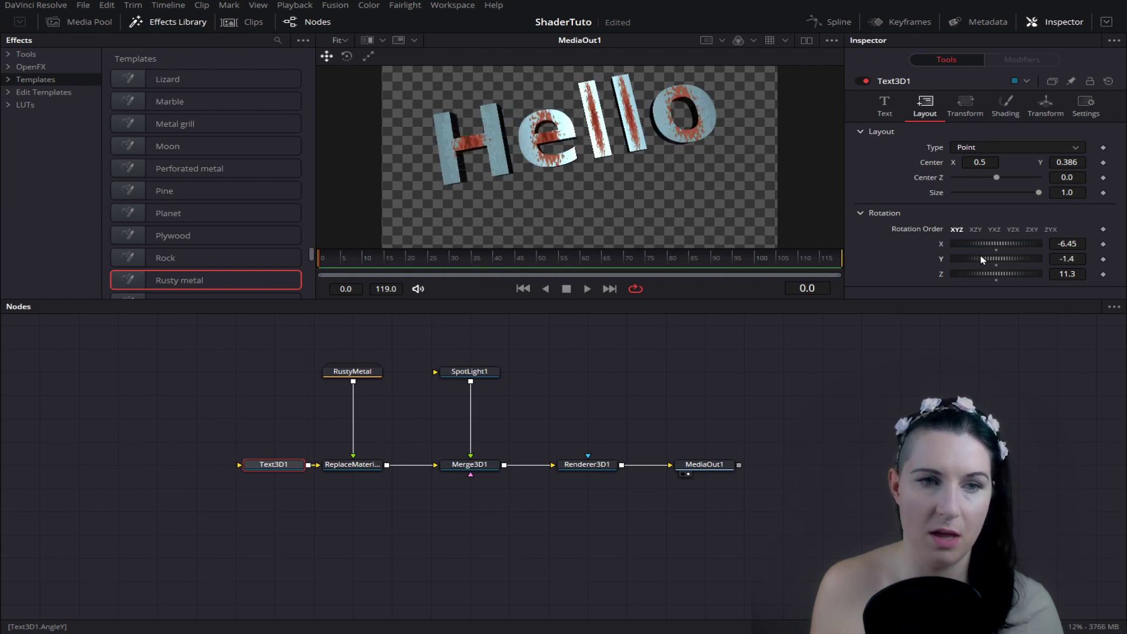
scroll(633, 159, up, 2)
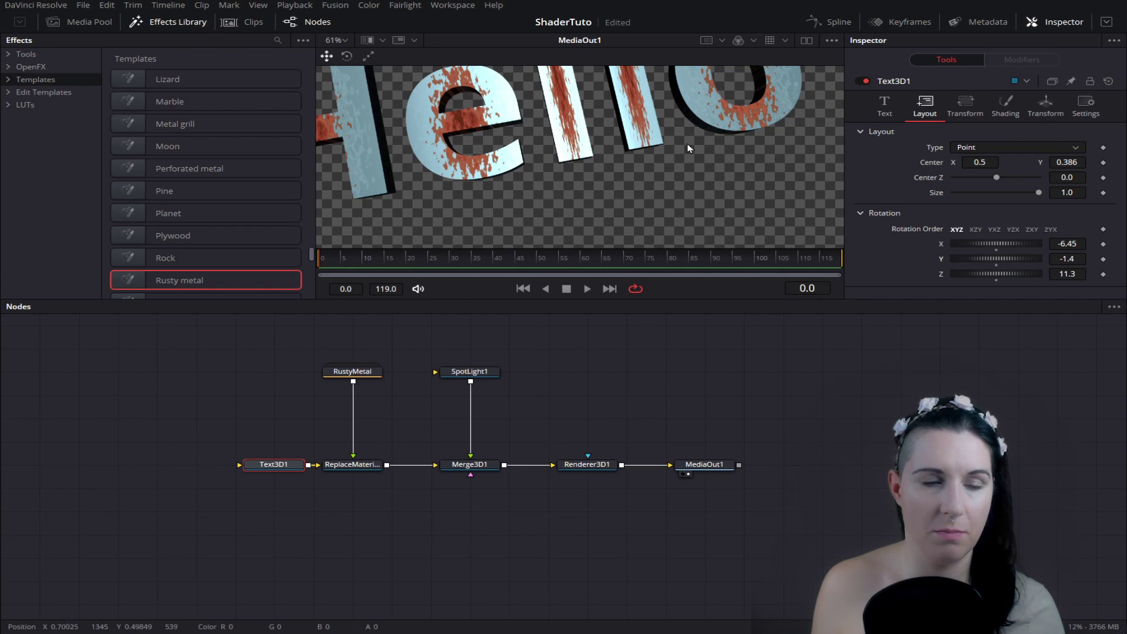
scroll(680, 153, down, 2)
drag(675, 159, 705, 170)
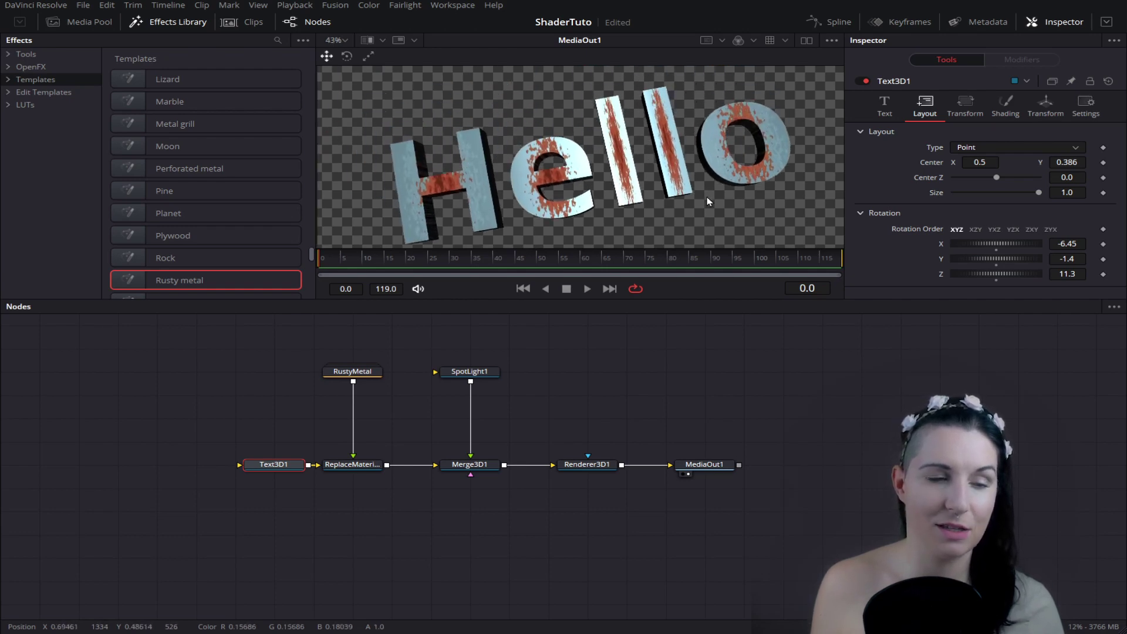
Step: Move the RustyMetal node up above the graph and expand its group
drag(611, 403, 747, 461)
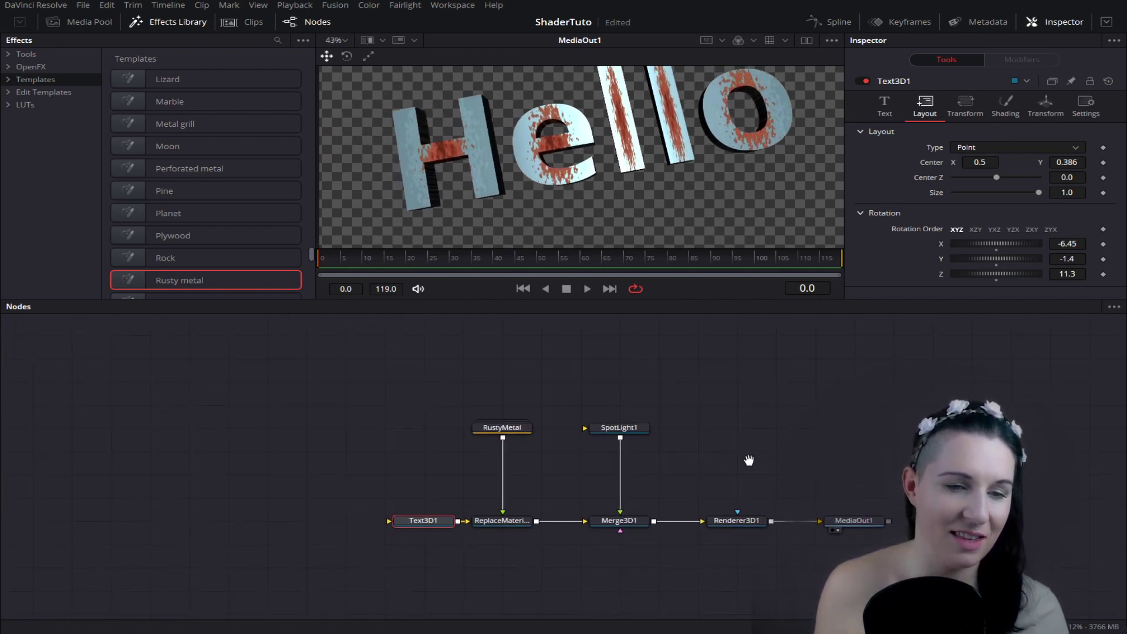
scroll(541, 491, up, 2)
drag(517, 465, 400, 350)
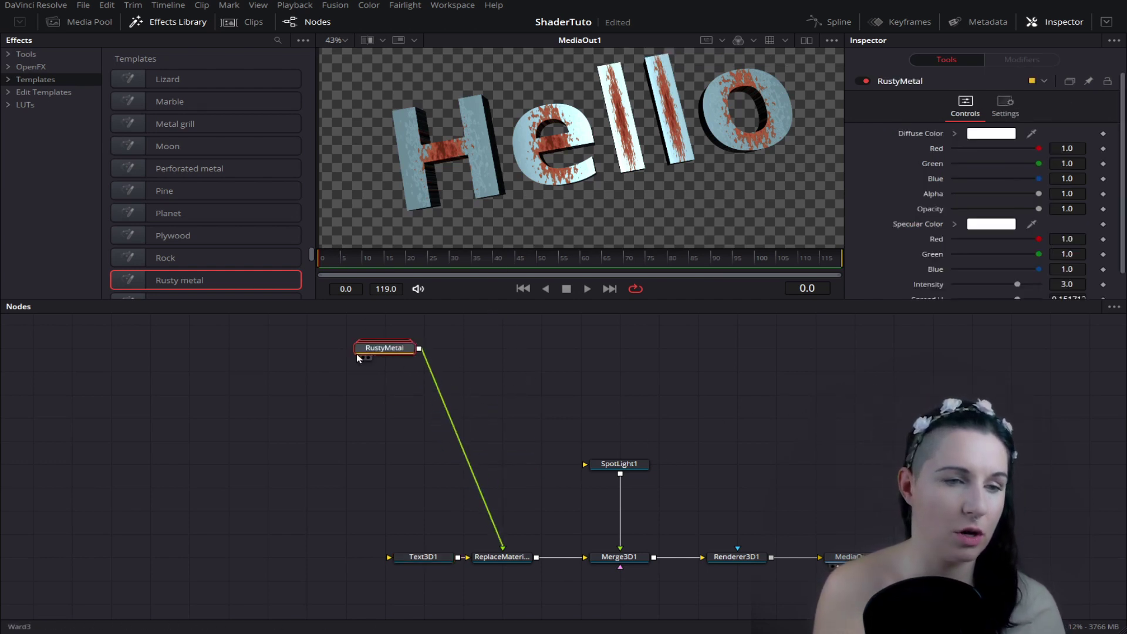
click(412, 348)
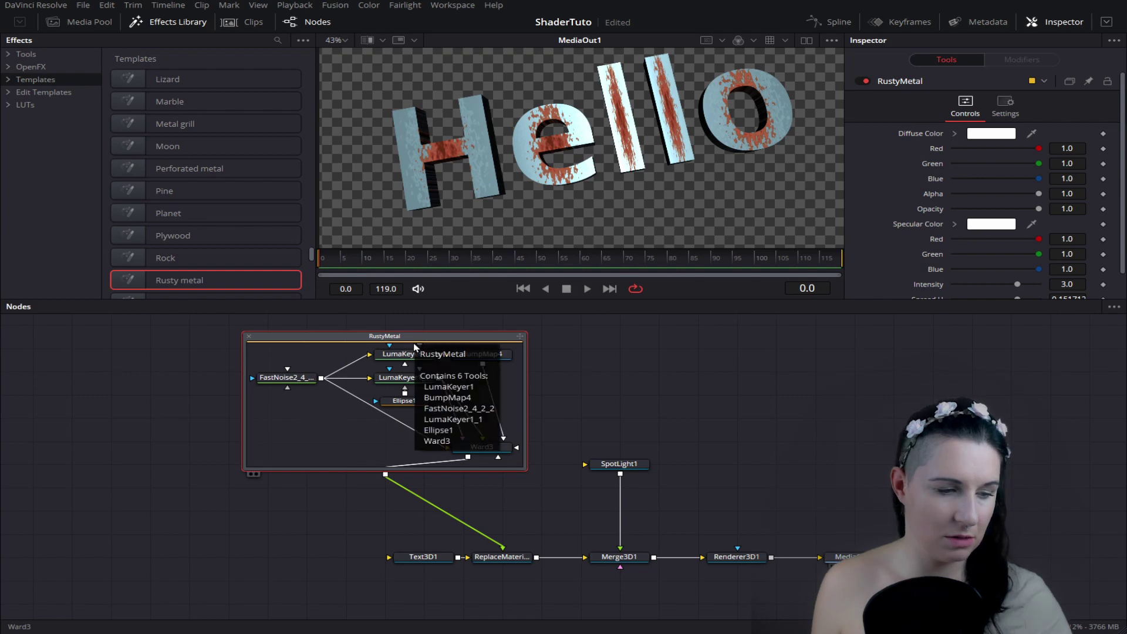
click(249, 336)
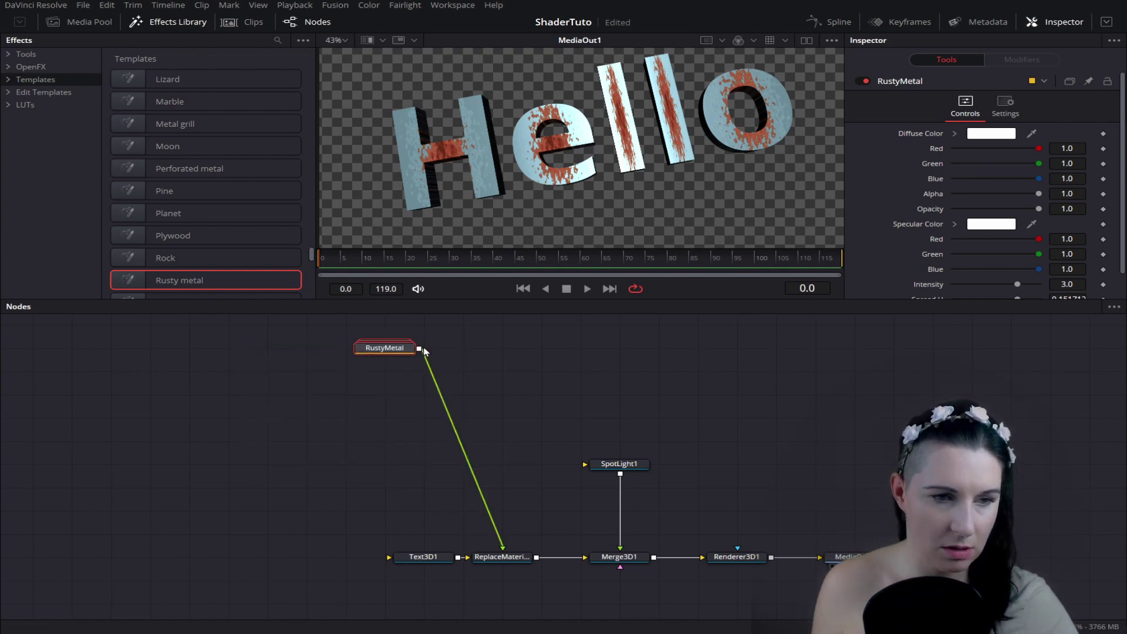
click(379, 348)
double_click(378, 348)
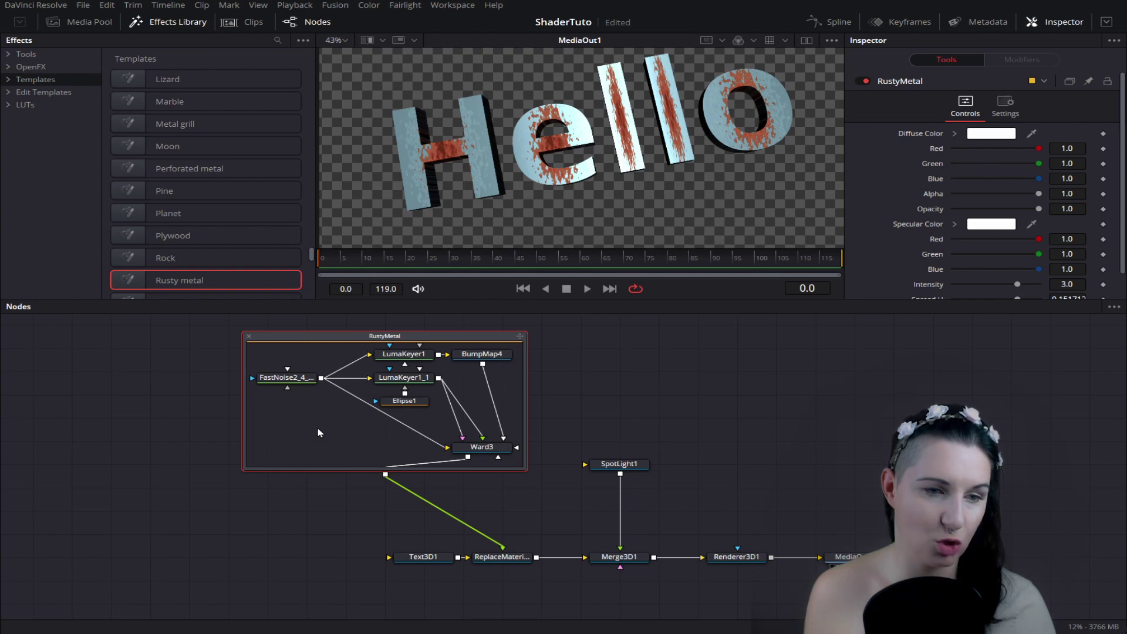
Step: View the FastNoise node on its own and drag its Detail down to 0
click(287, 378)
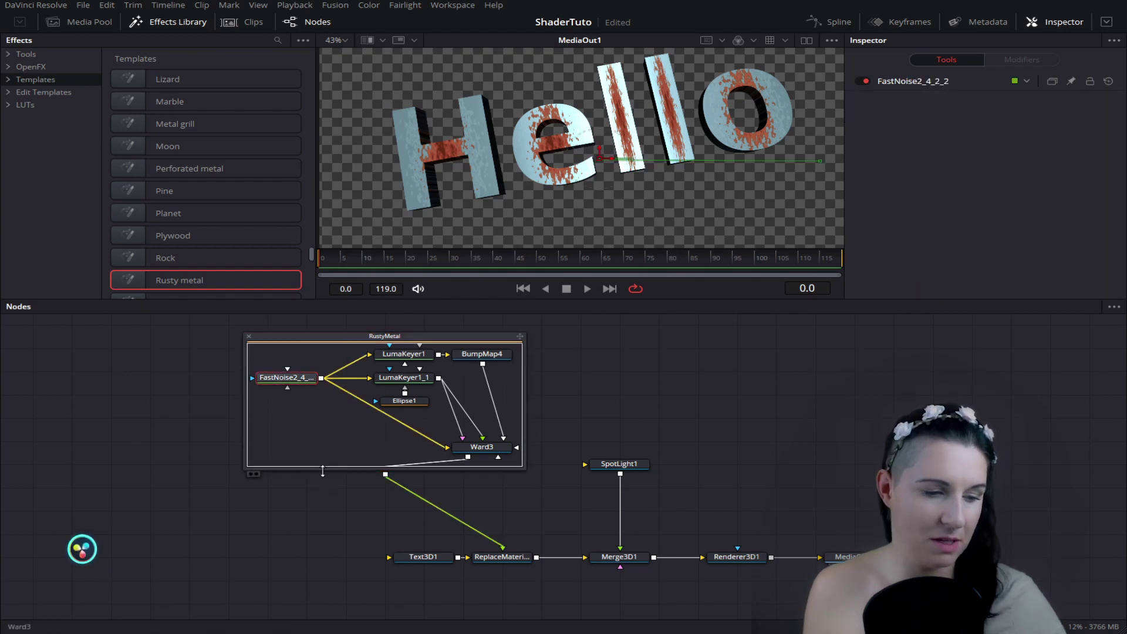
key(1)
key(2)
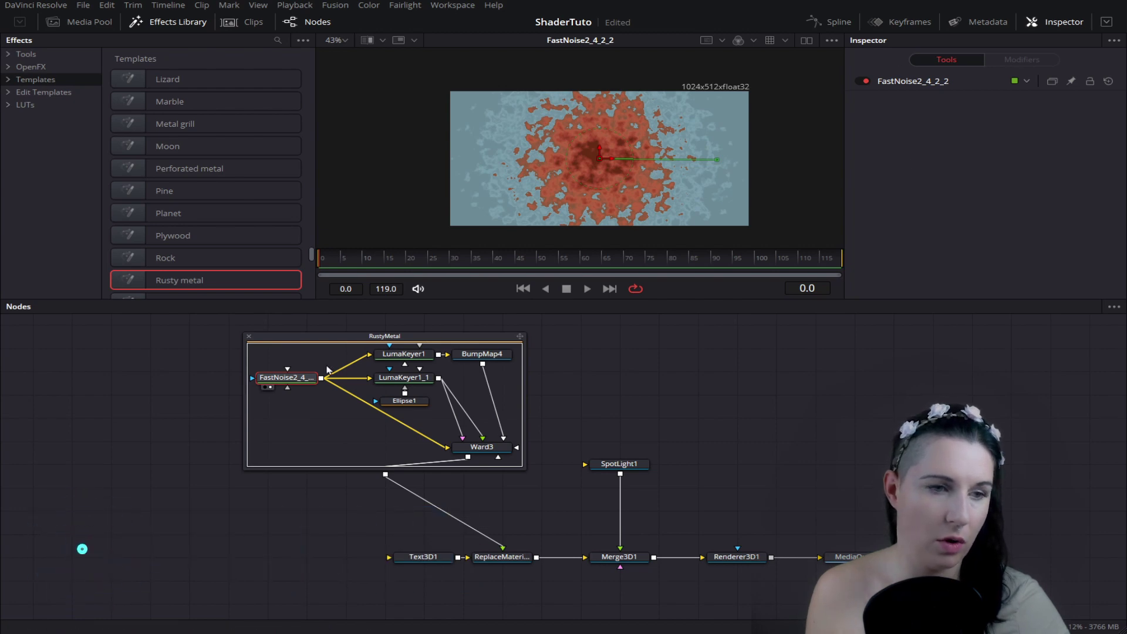
click(296, 379)
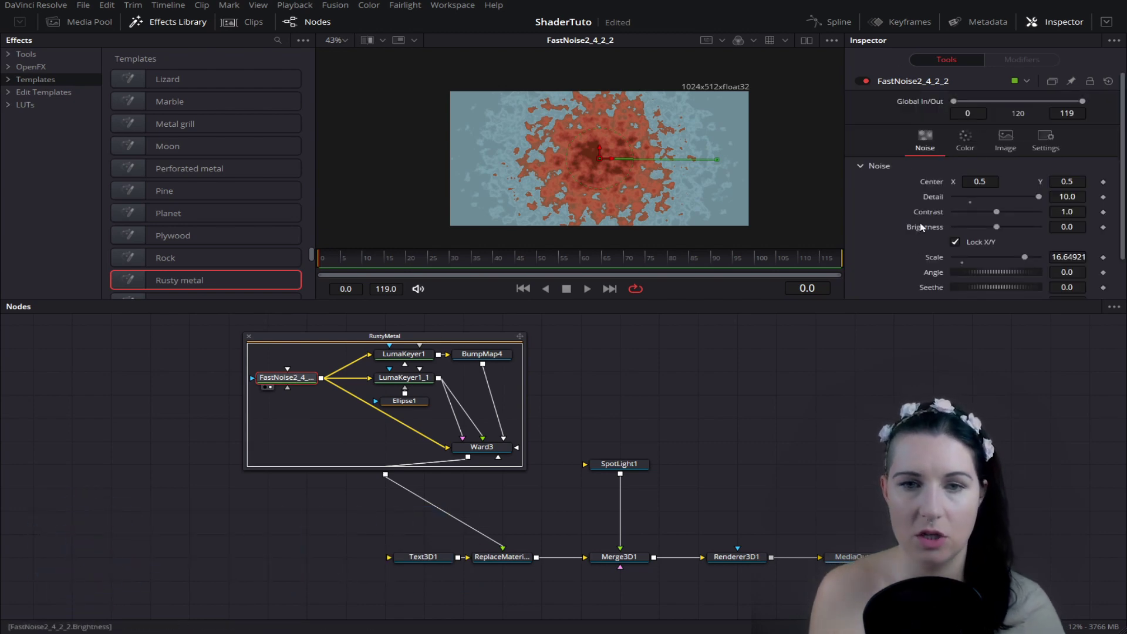
scroll(942, 201, down, 2)
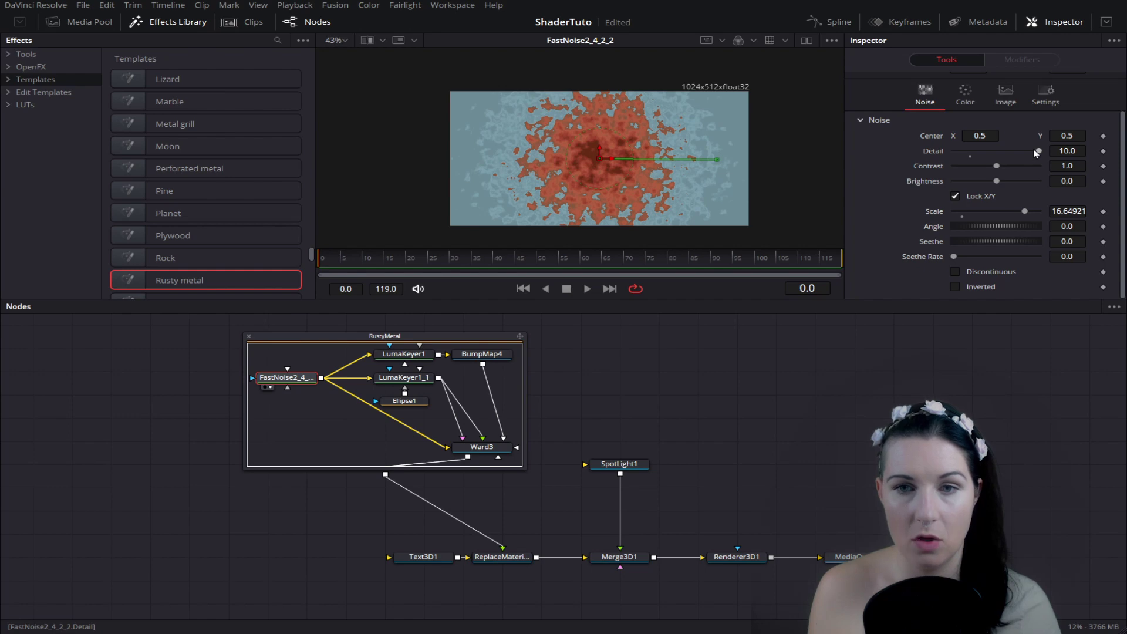
drag(1002, 150, 933, 159)
Step: Check the final MediaOut1 render, then raise FastNoise's Detail to restore the rust texture
click(845, 556)
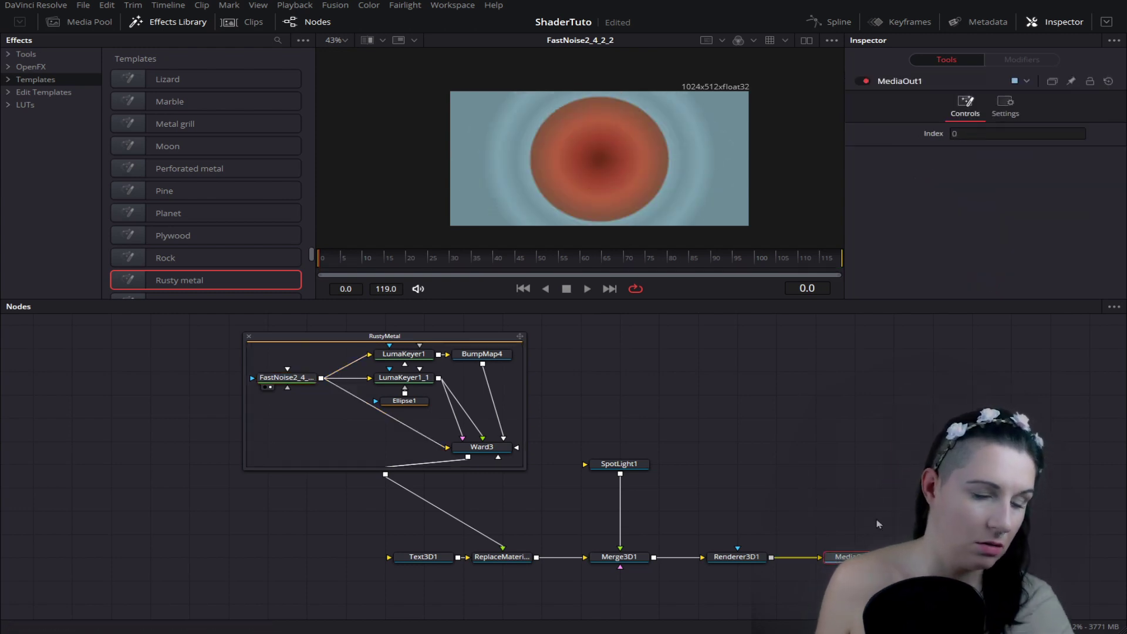
key(1)
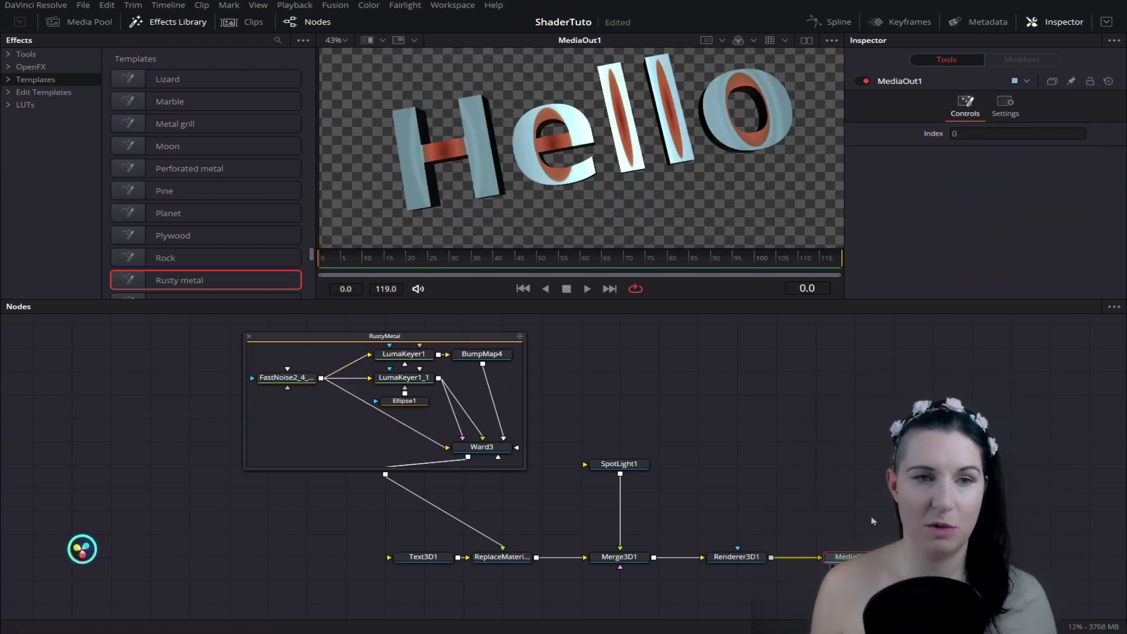
key(2)
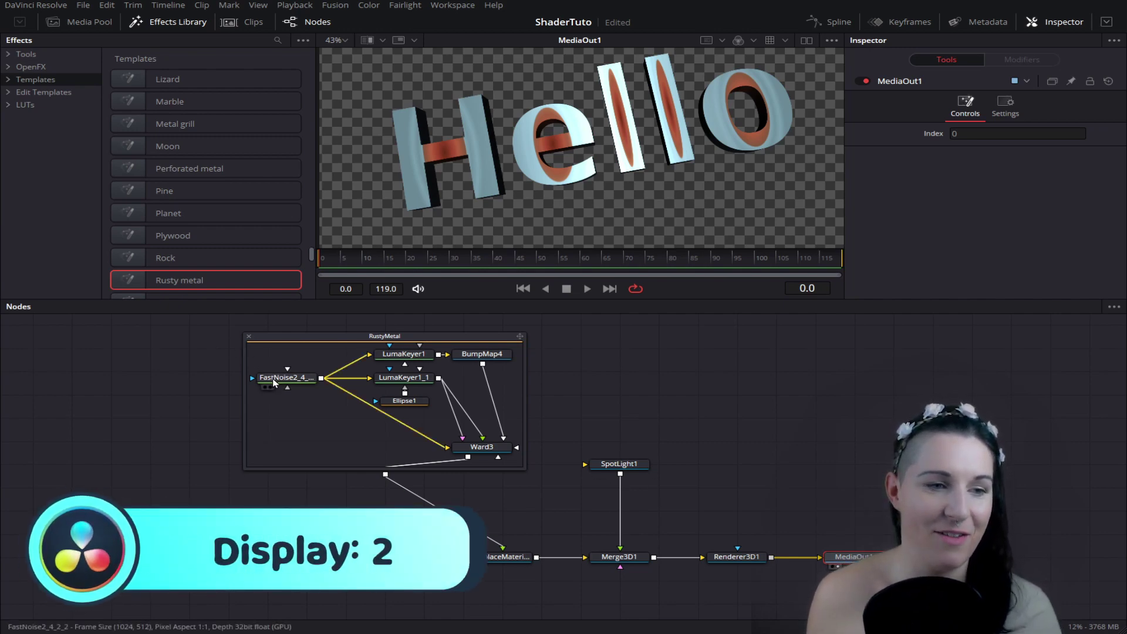
click(274, 383)
drag(955, 197, 1026, 199)
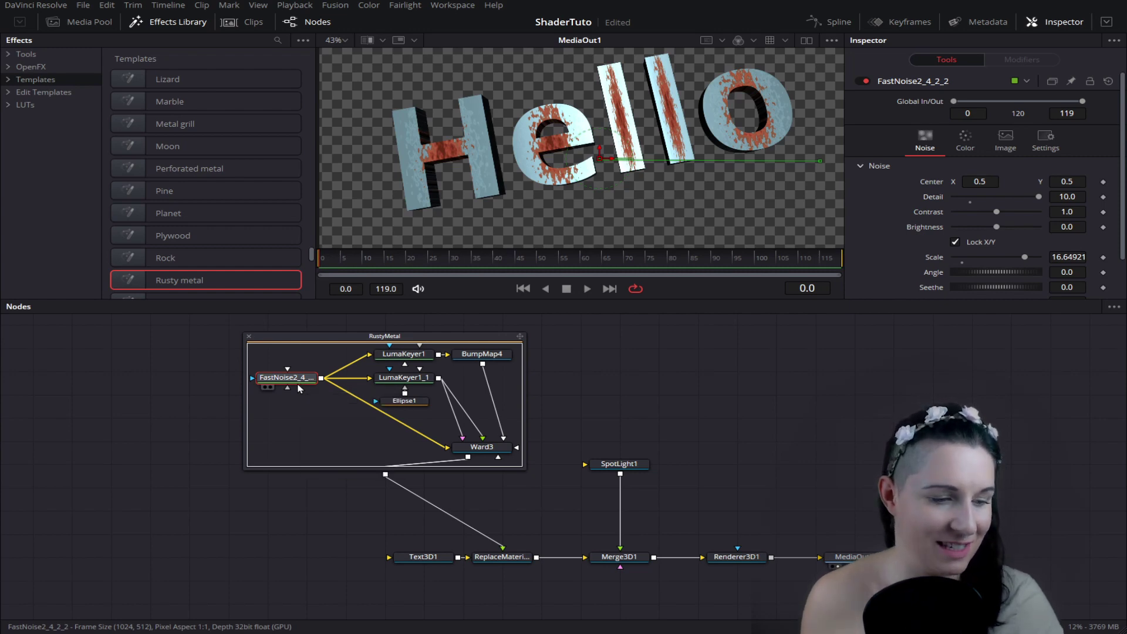
Step: View the FastNoise image and show its radial gradient Color settings
key(1)
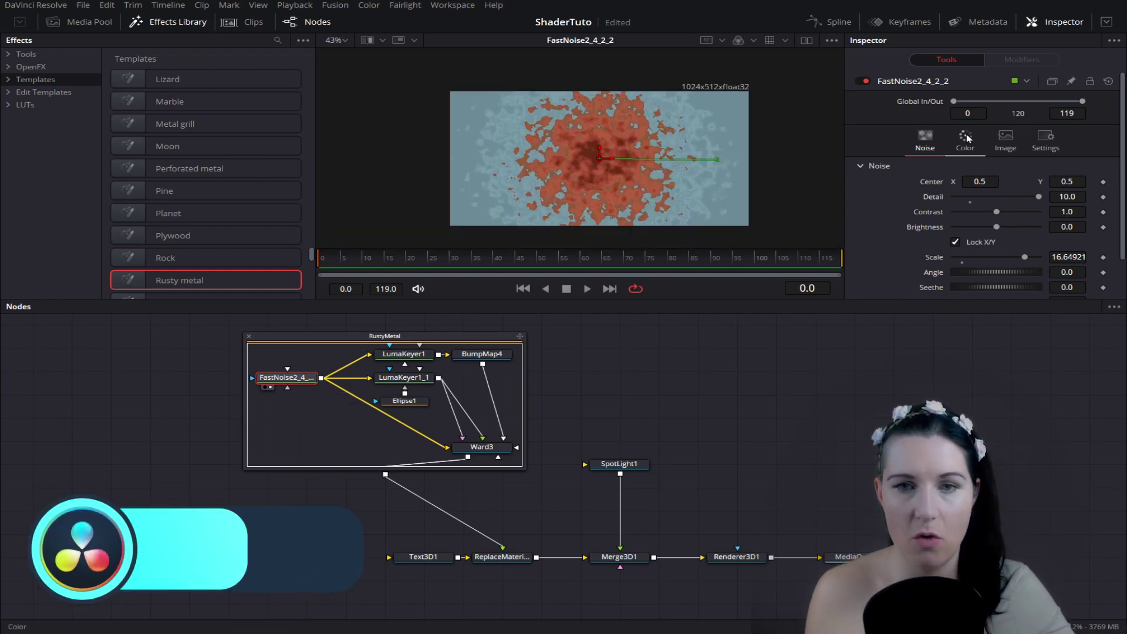
click(966, 140)
scroll(944, 186, down, 2)
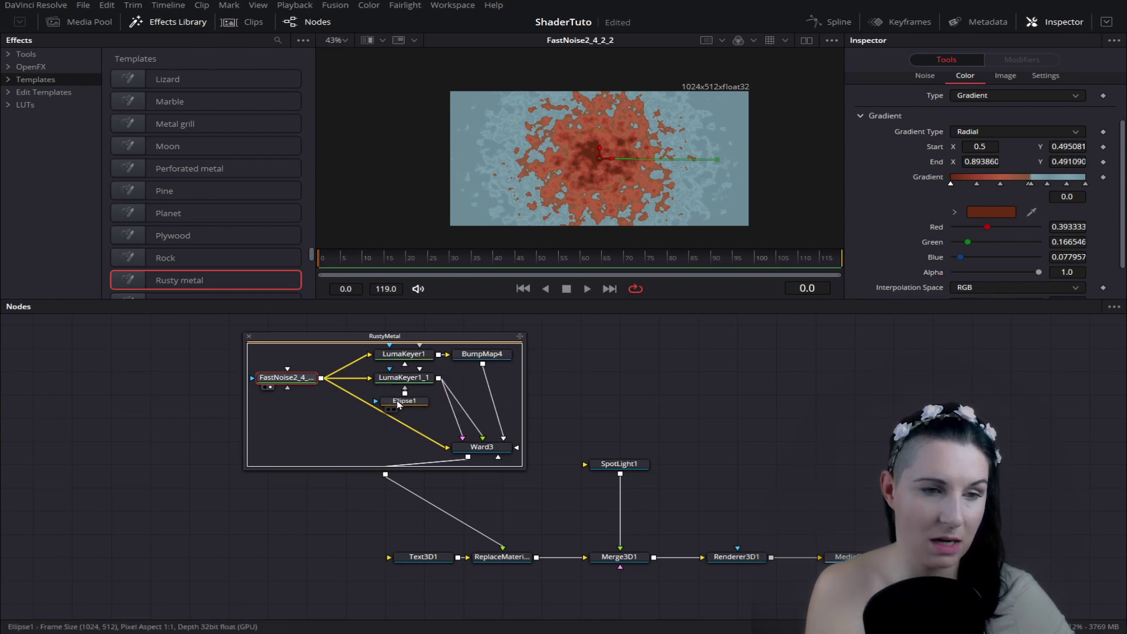
Step: Compare the BumpMap4 and LumaKeyer1 outputs, ending on BumpMap4's sphere with Height Scale 6.02103
click(483, 355)
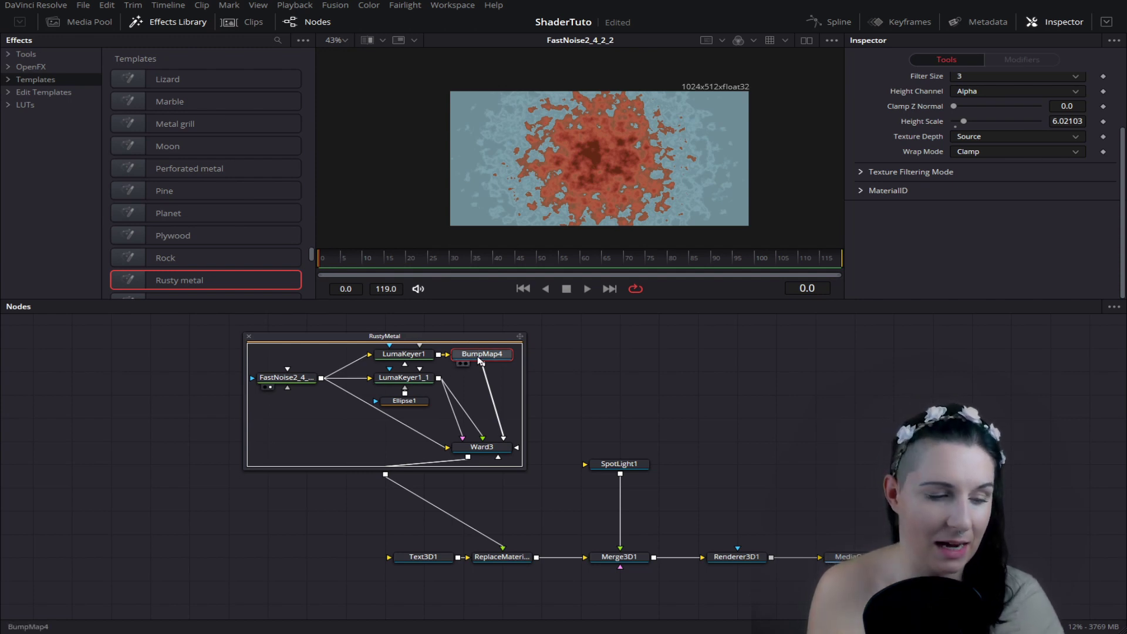
key(1)
key(2)
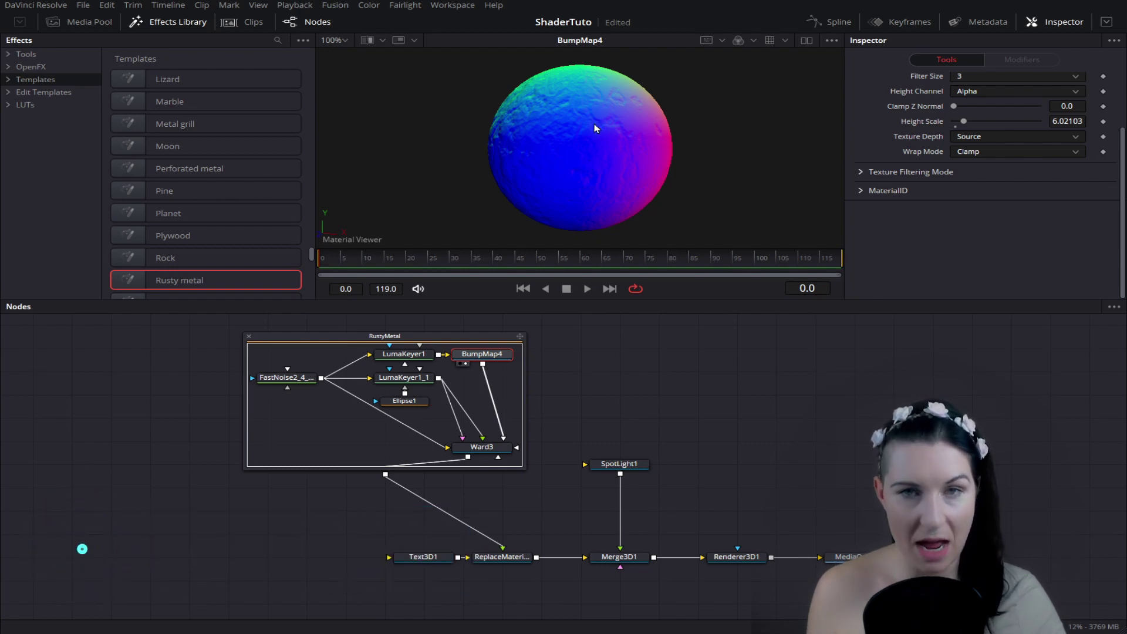
click(410, 358)
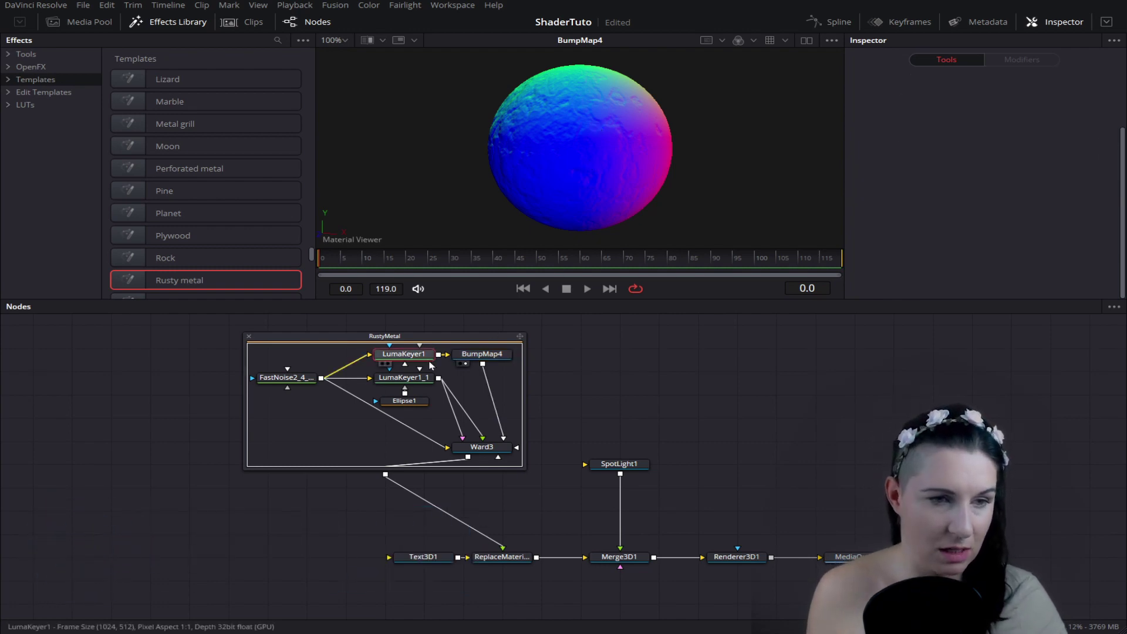
key(2)
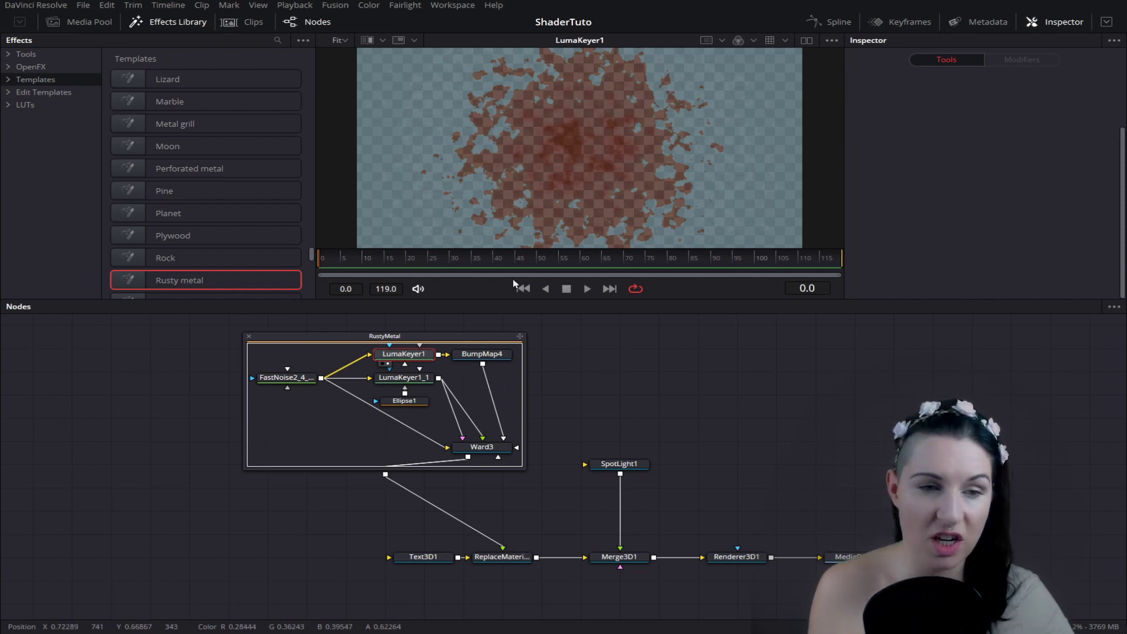
click(485, 358)
key(1)
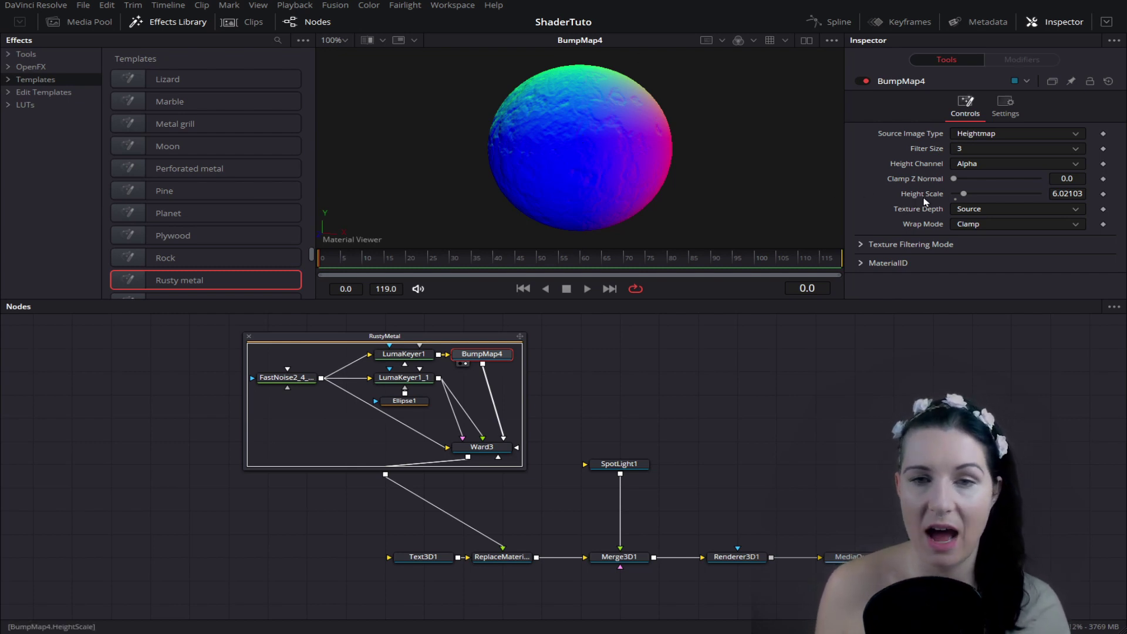
Step: View the final MediaOut1 render and raise BumpMap4's Height Scale to 50
click(849, 556)
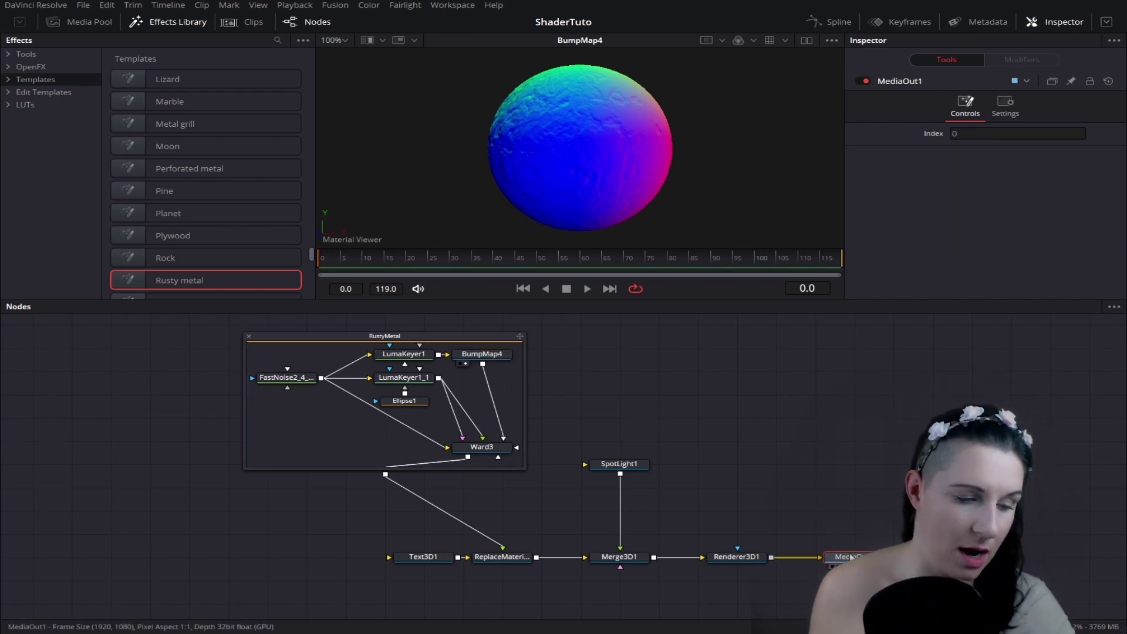
key(2)
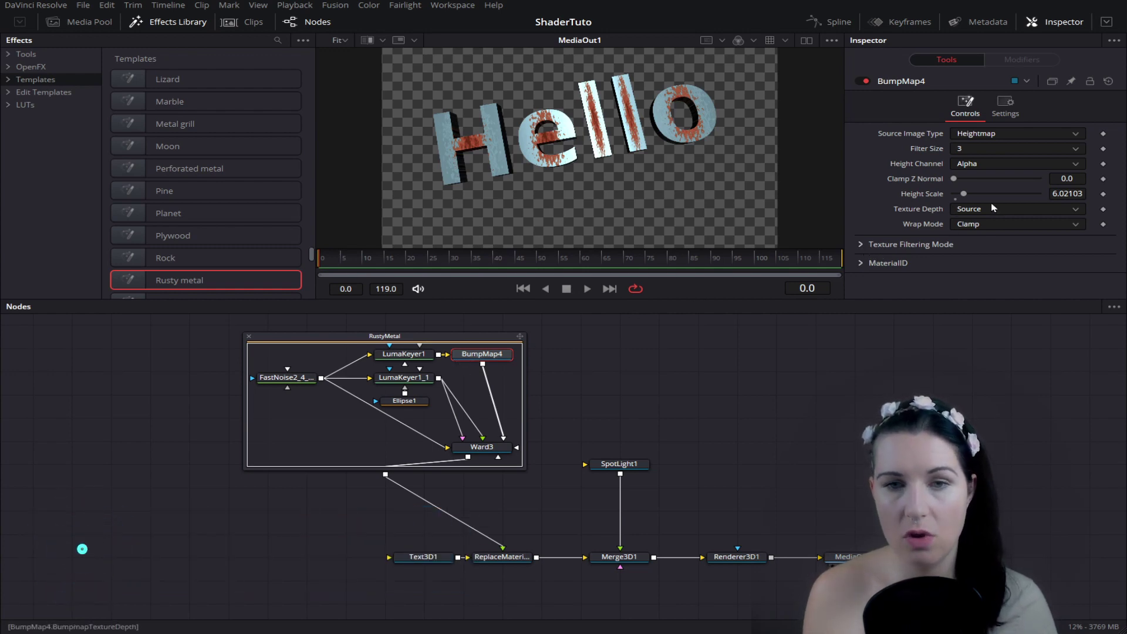
drag(1066, 193, 1085, 193)
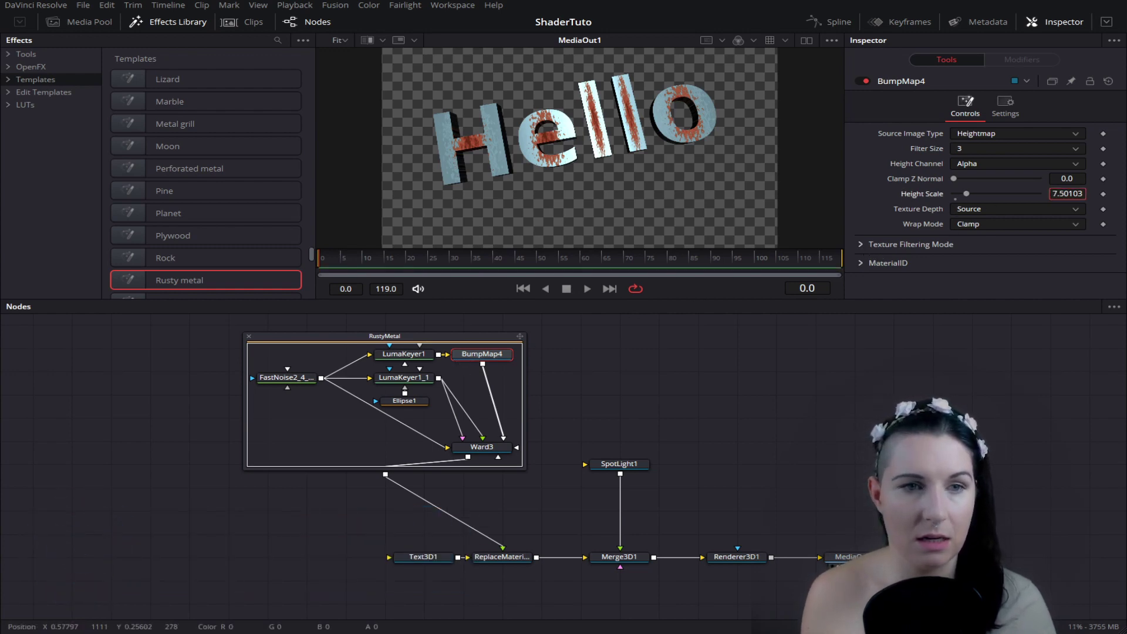
scroll(648, 143, up, 3)
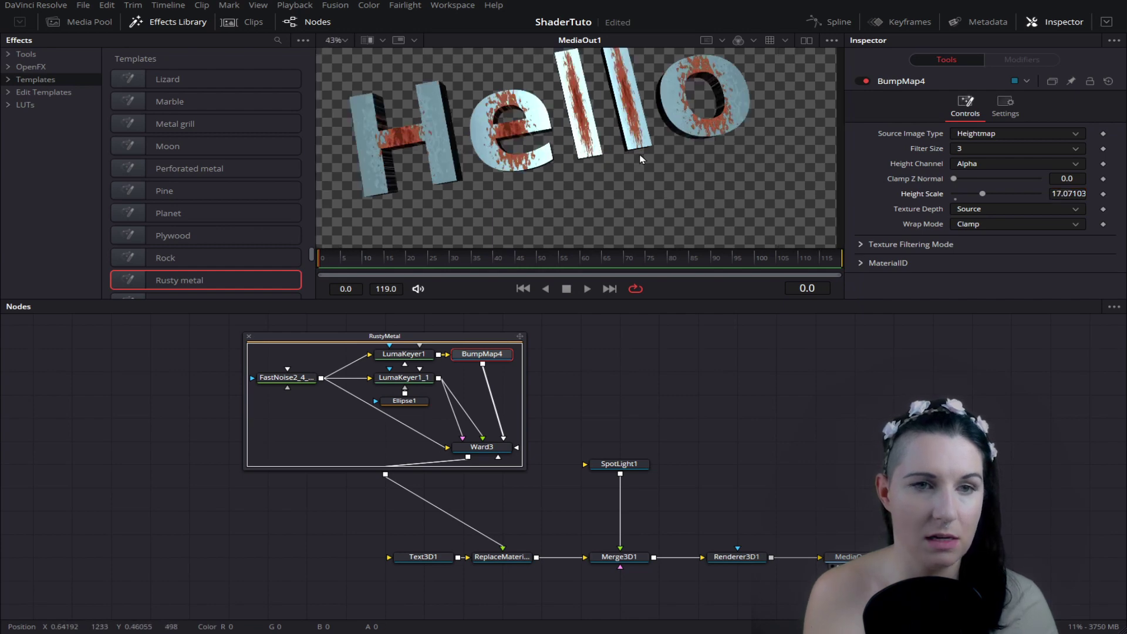
scroll(626, 144, up, 2)
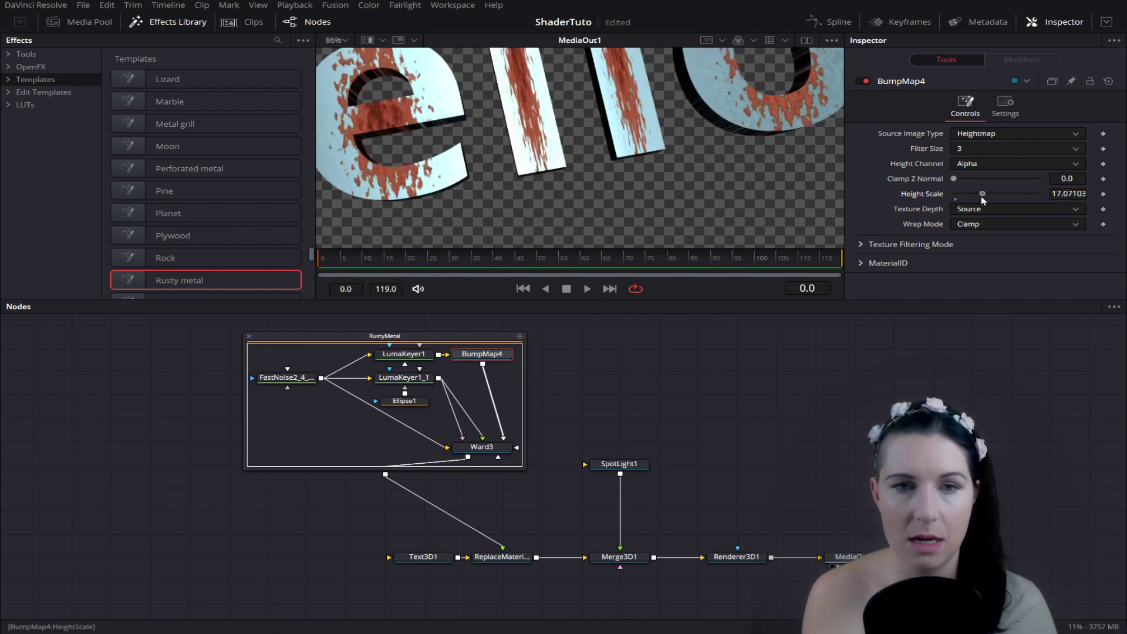
drag(985, 193, 990, 197)
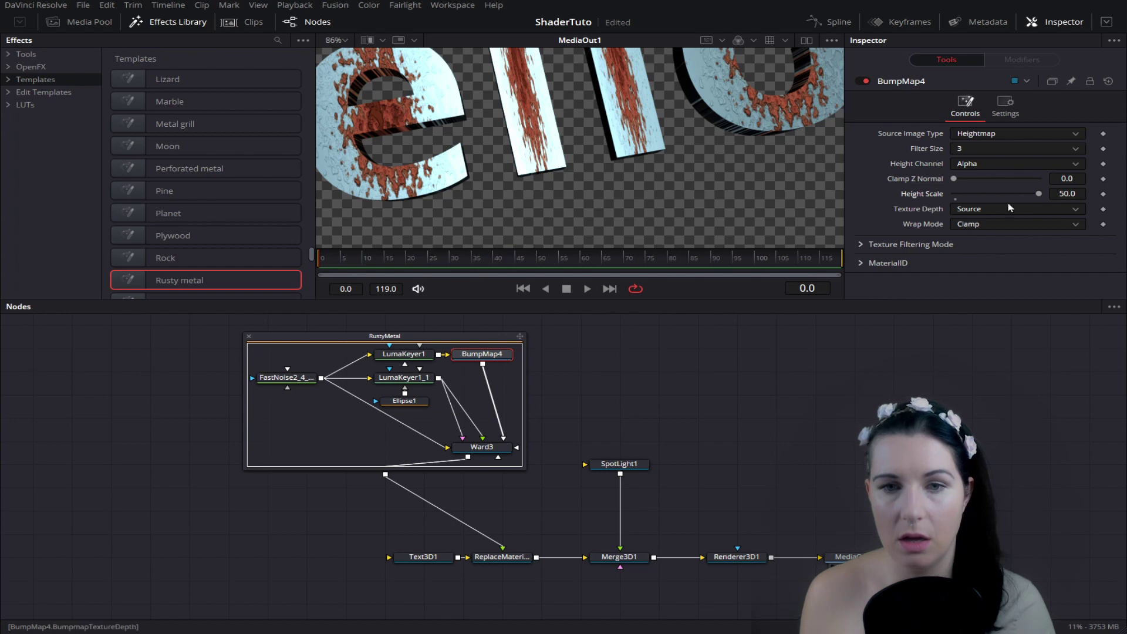
scroll(587, 199, down, 3)
scroll(569, 215, down, 3)
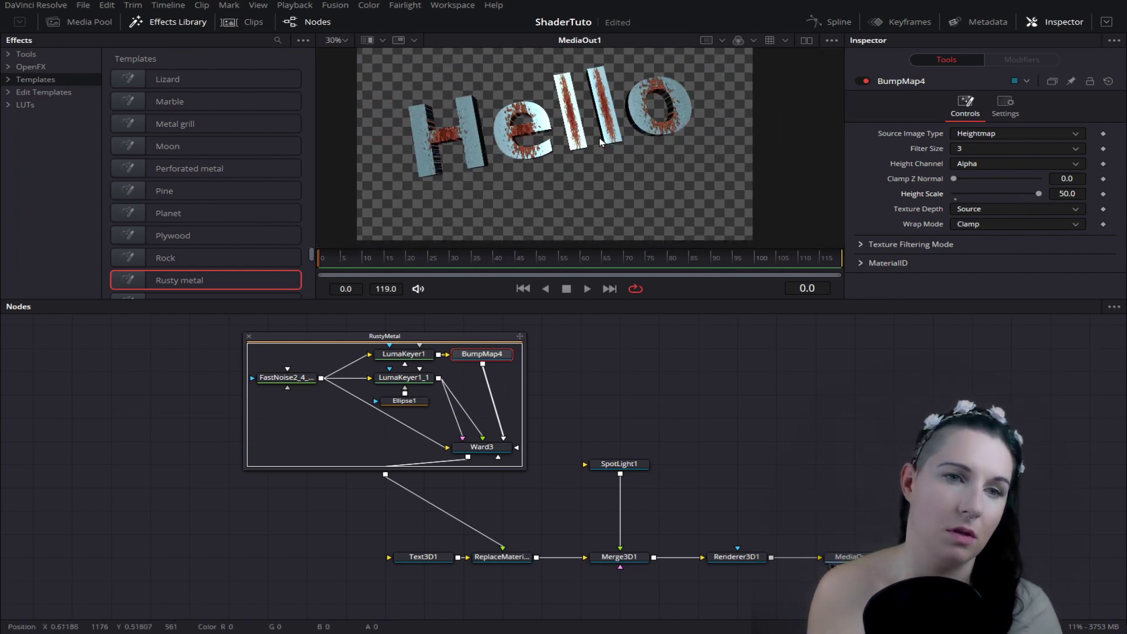
scroll(591, 148, up, 2)
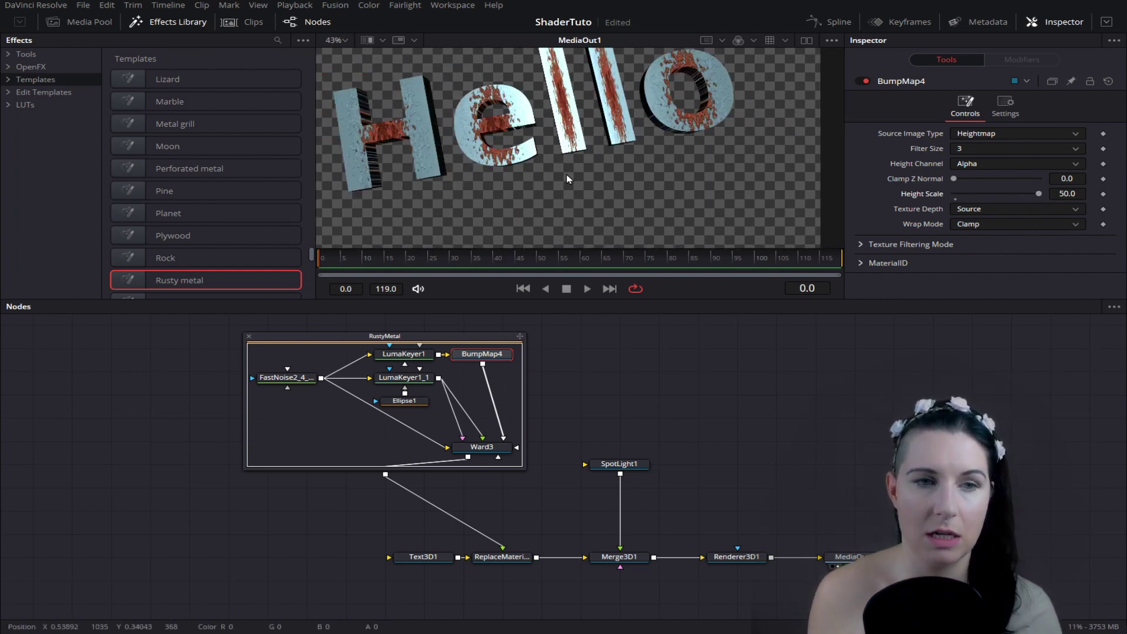
drag(566, 174, 622, 198)
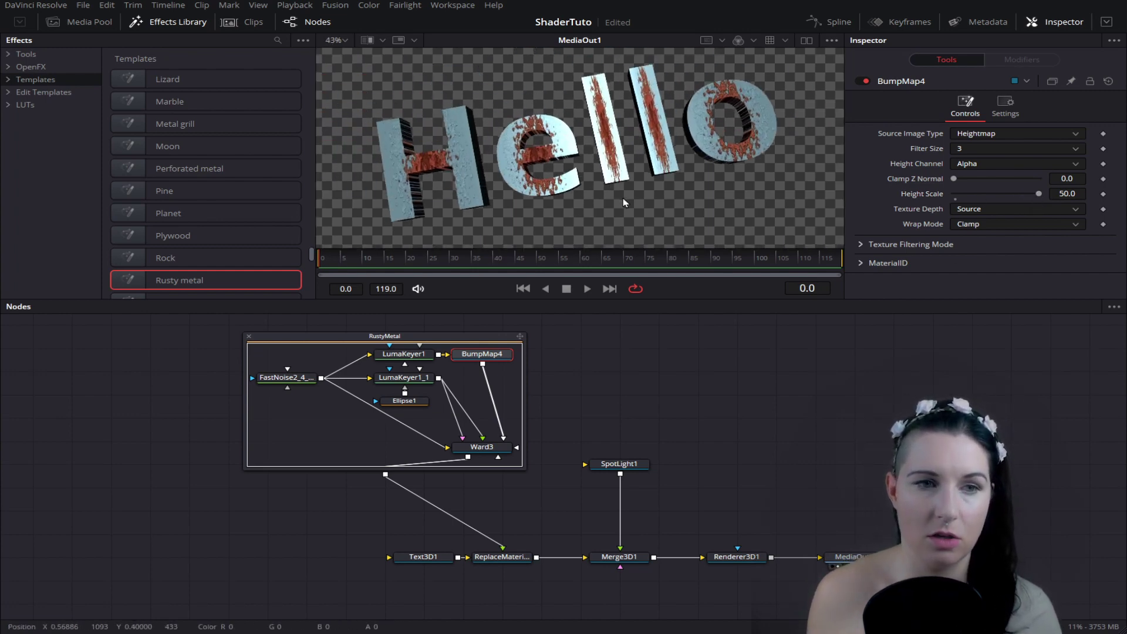
Step: Preview the Ward3 material on a sphere and set its Specular Spread U to 0.1671
click(482, 447)
key(1)
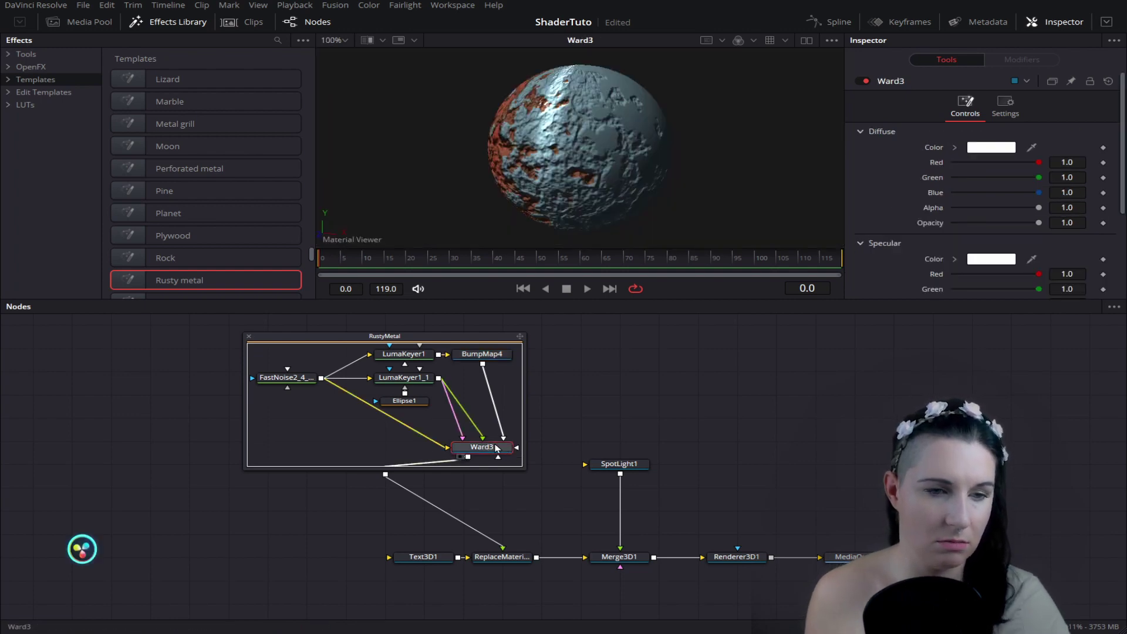
key(2)
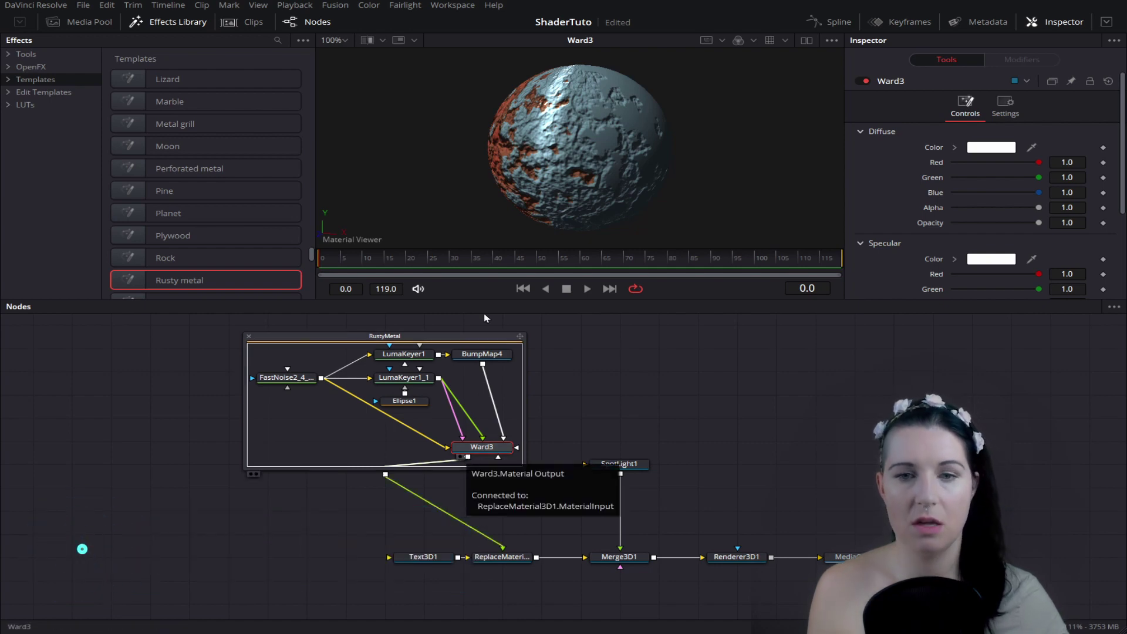
drag(543, 132, 533, 115)
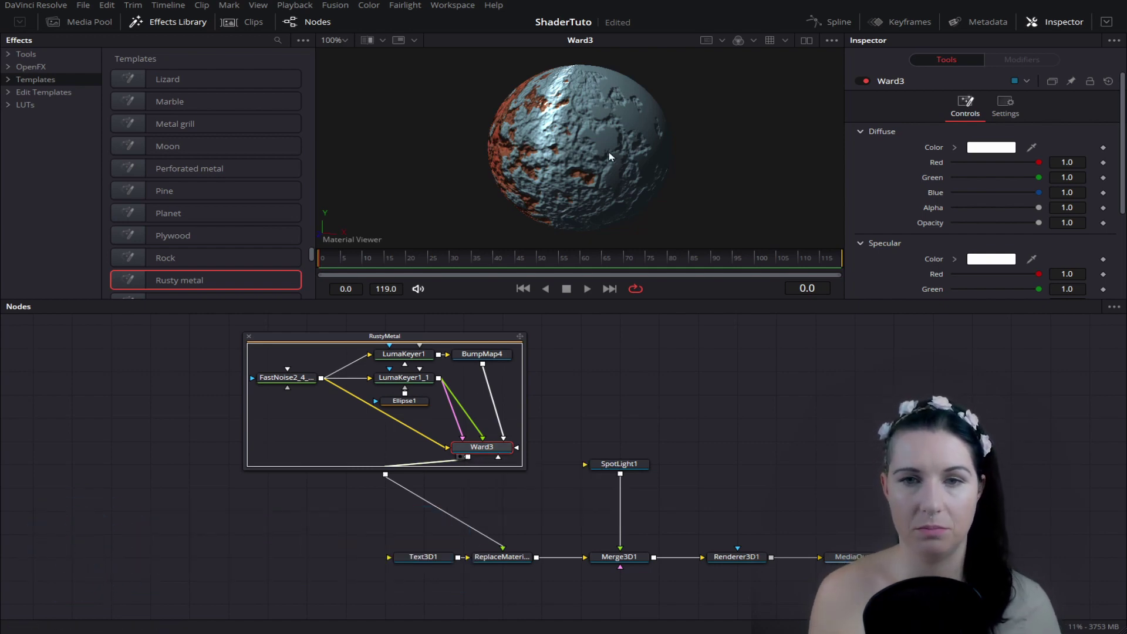
scroll(898, 196, down, 3)
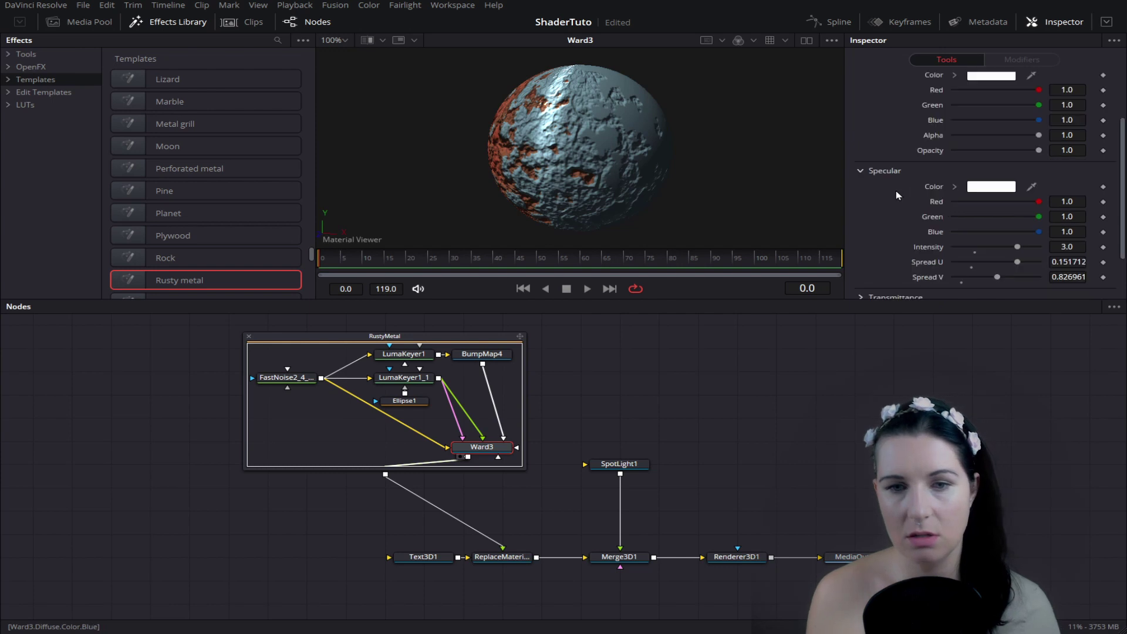
scroll(898, 195, down, 2)
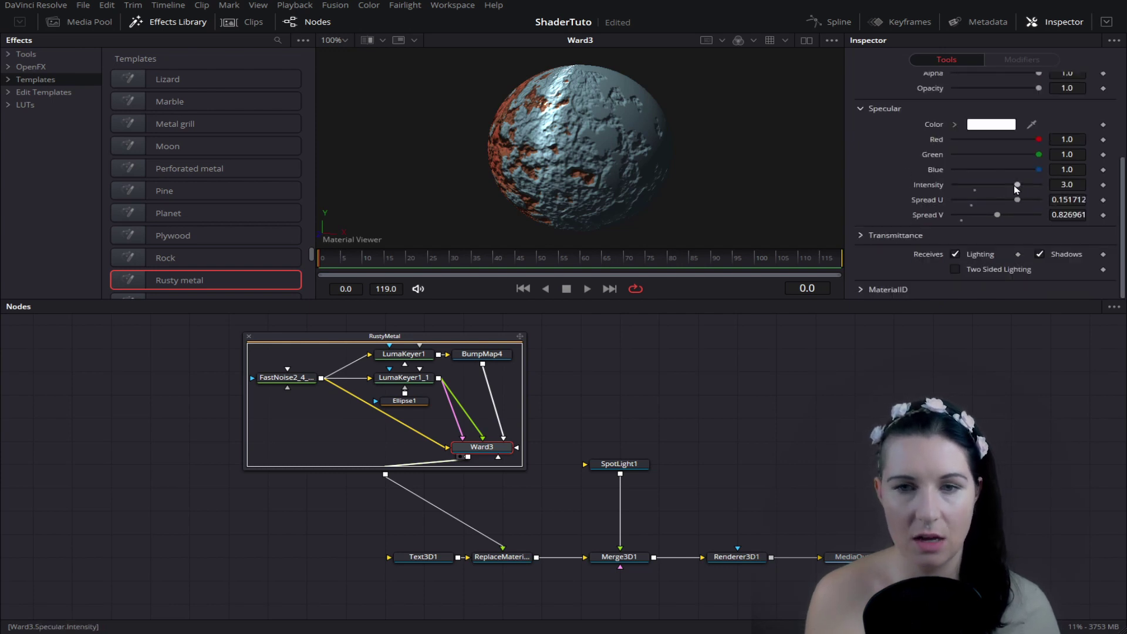
mouse_move(1011, 203)
mouse_down()
mouse_move(974, 207)
mouse_move(1024, 209)
mouse_up()
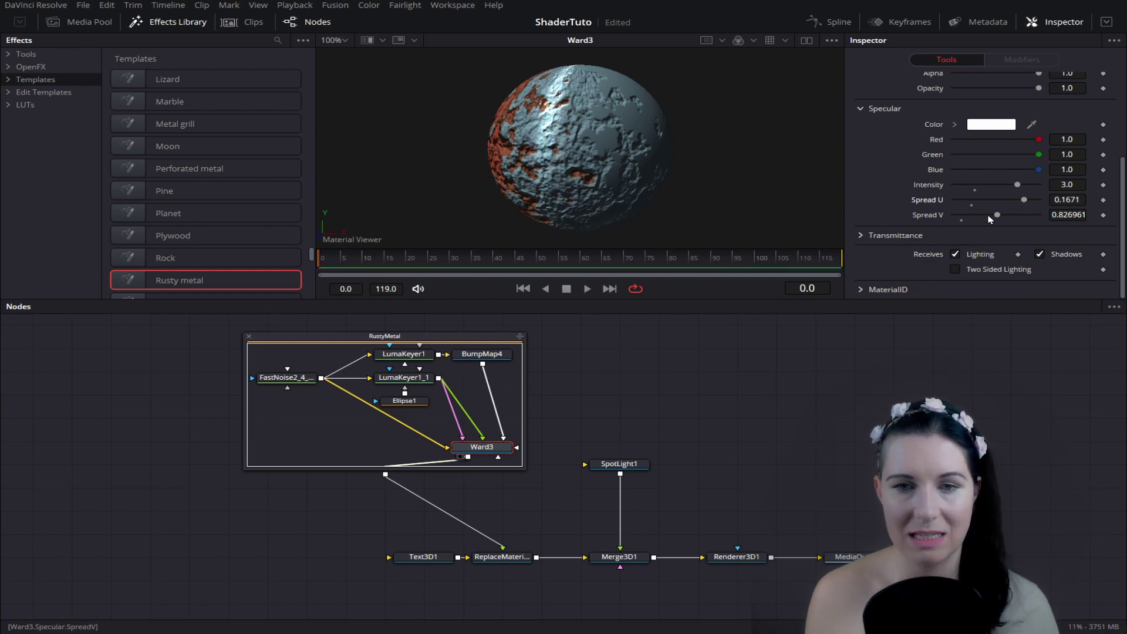
Step: Try a yellow Specular Color on Ward3, then set it back to white
scroll(979, 135, up, 3)
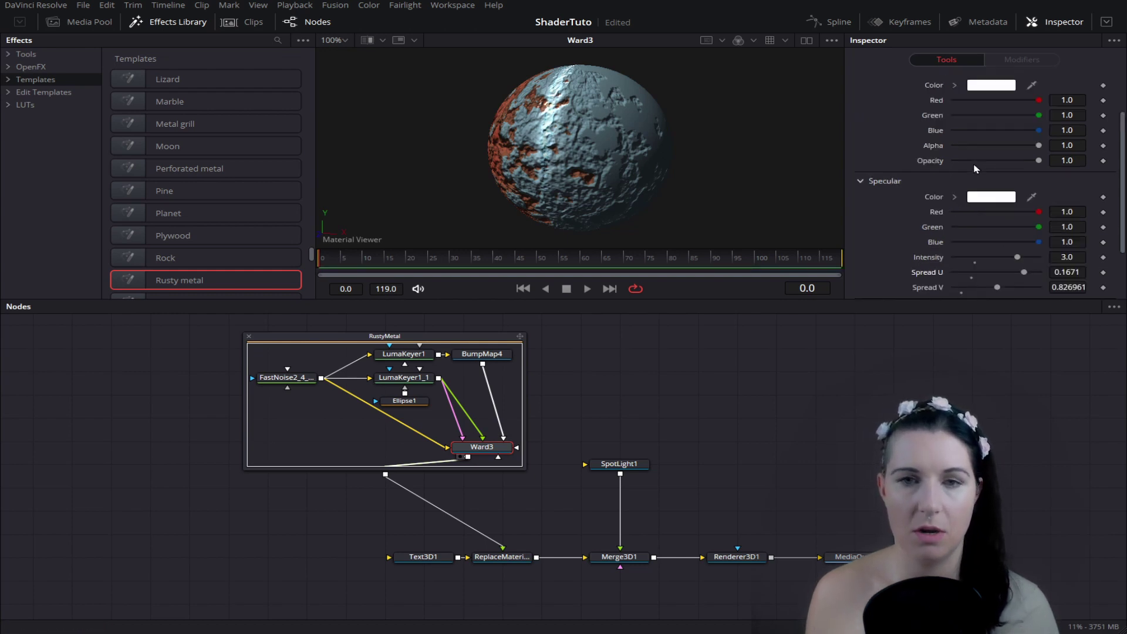
scroll(980, 139, up, 3)
click(979, 259)
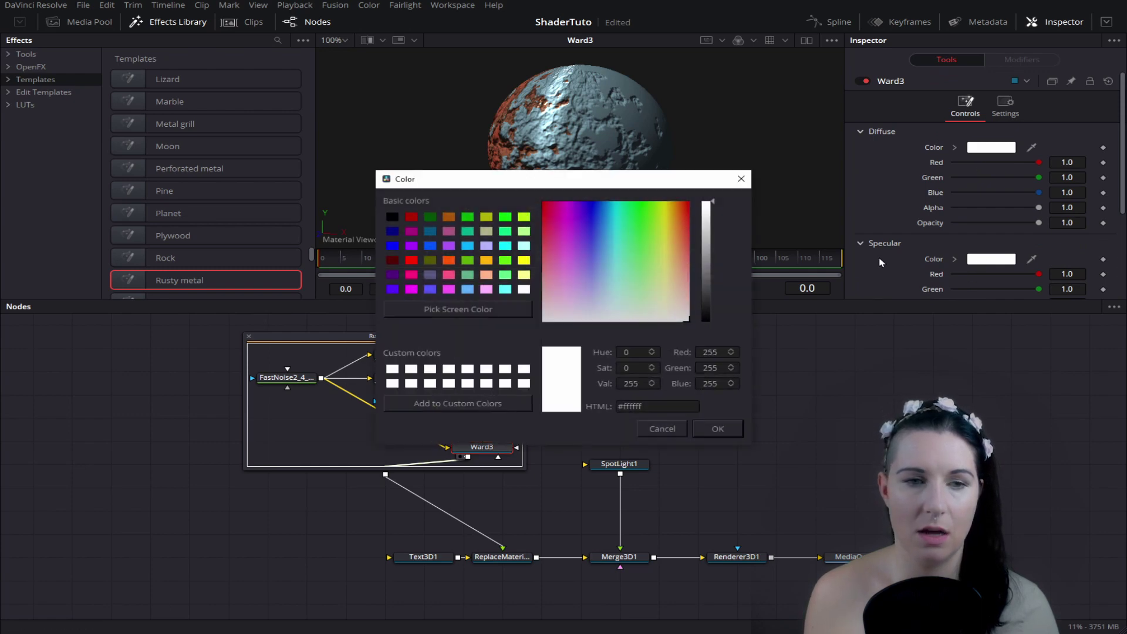
click(523, 260)
click(704, 427)
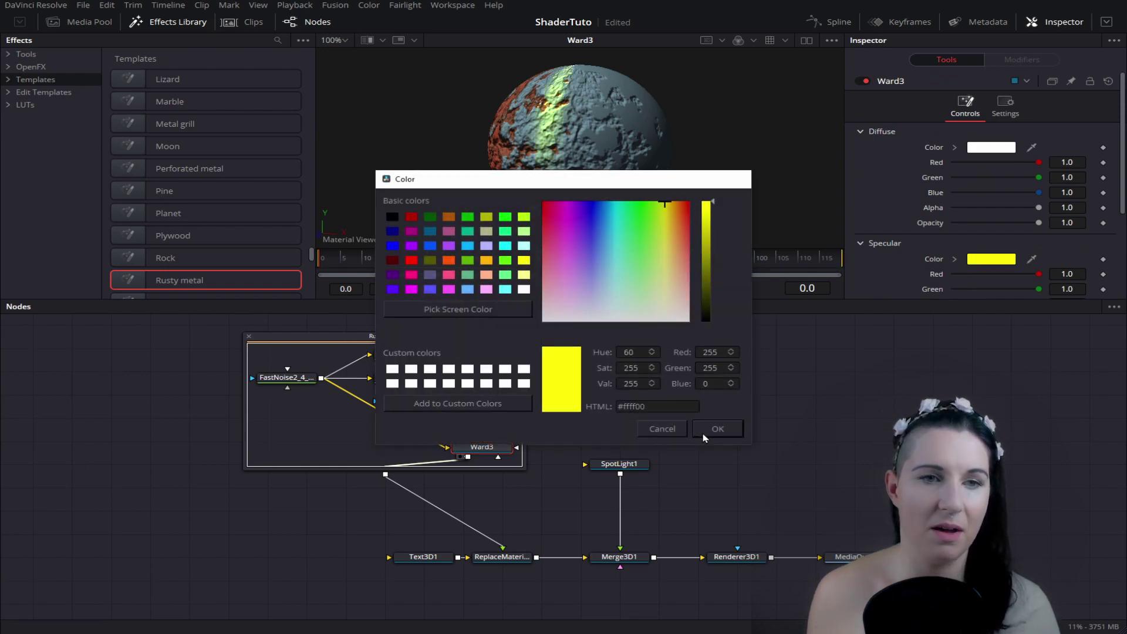
click(992, 262)
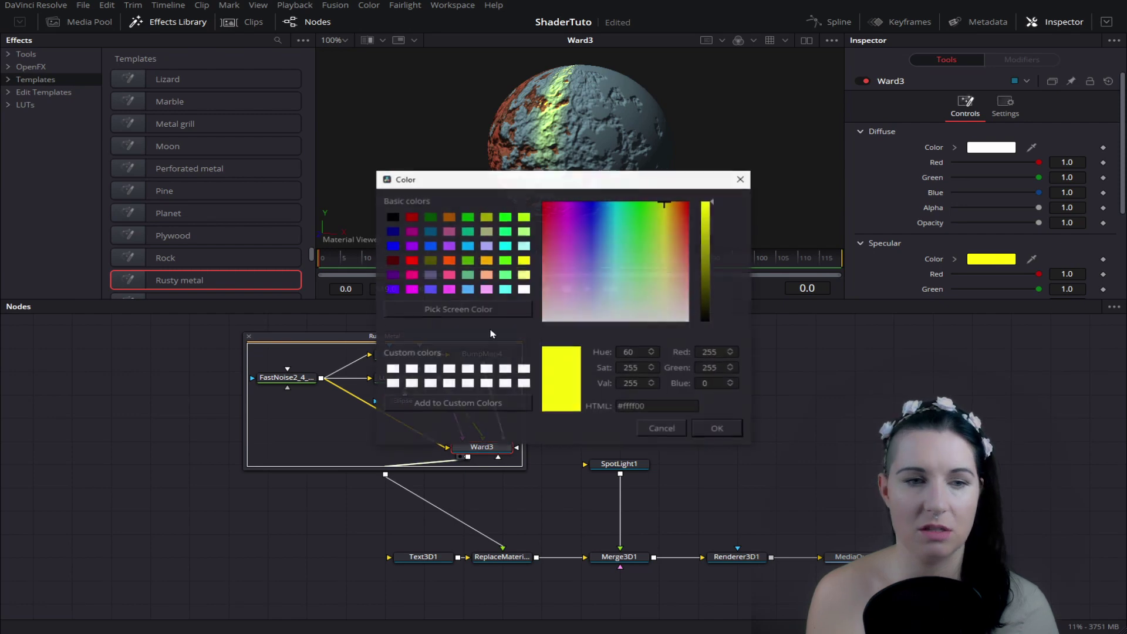
click(523, 289)
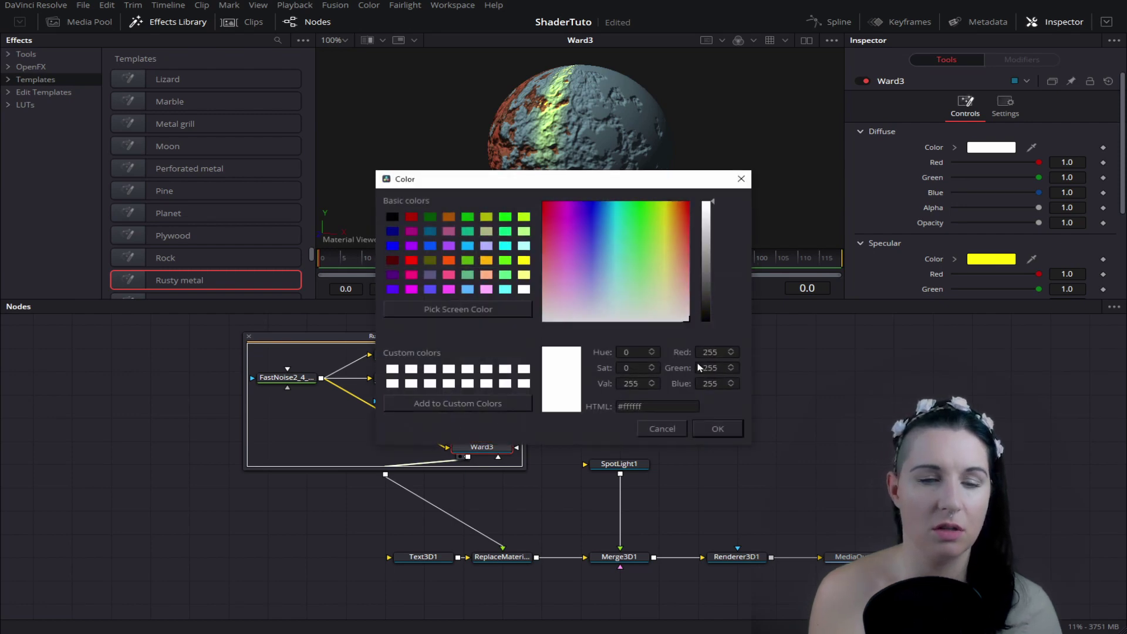
click(709, 428)
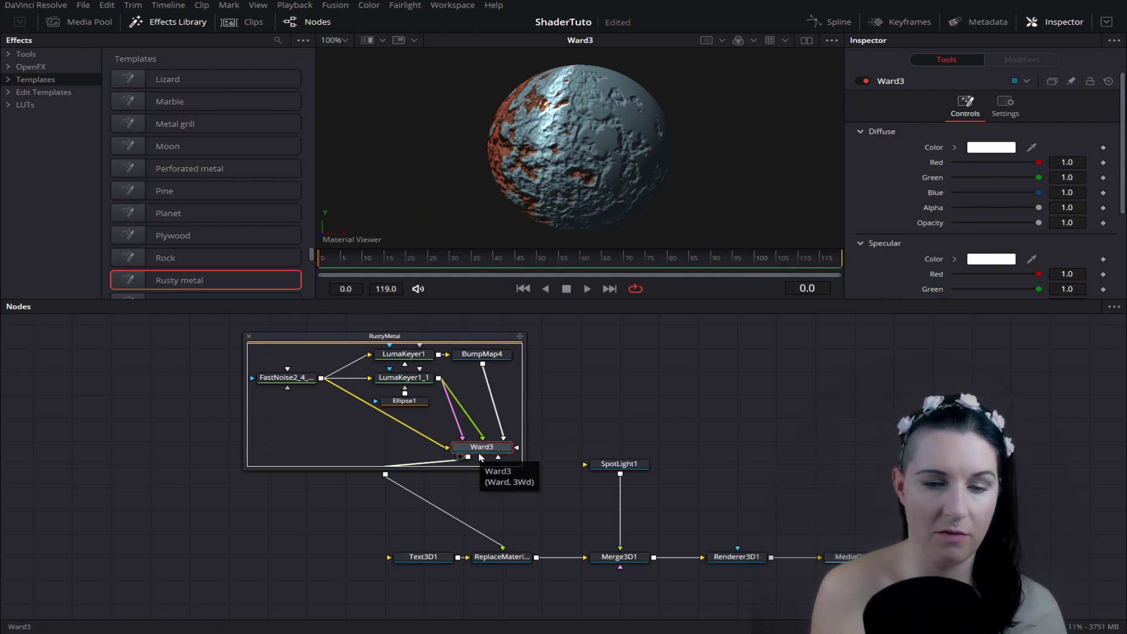
Step: Collapse the RustyMetal group and delete it so the Hello text renders plain white
click(843, 556)
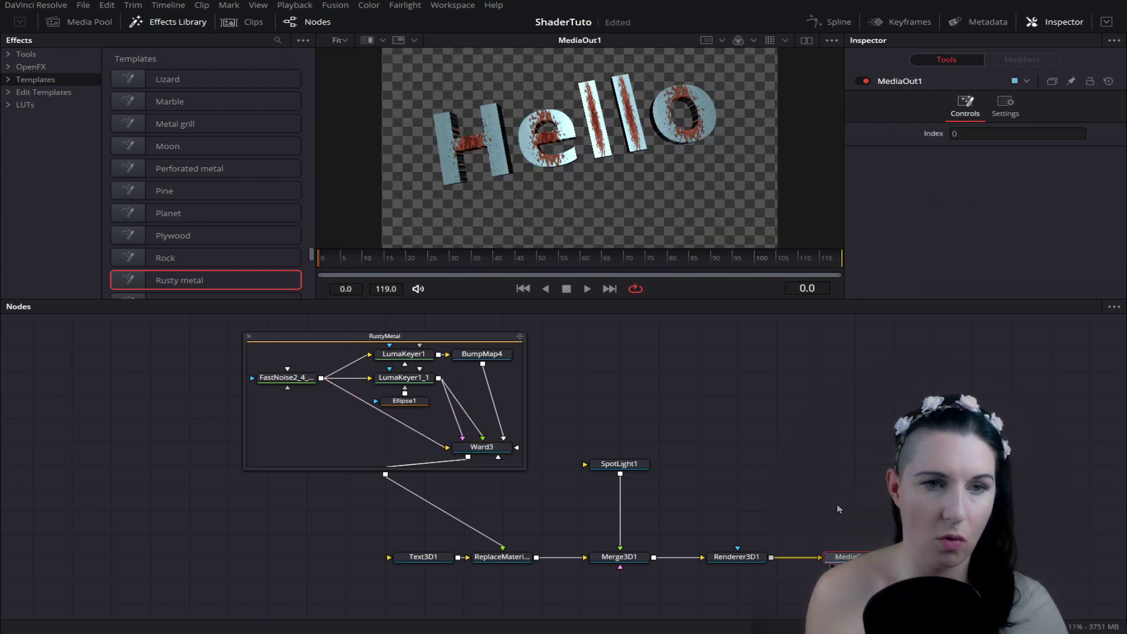
click(278, 340)
click(249, 339)
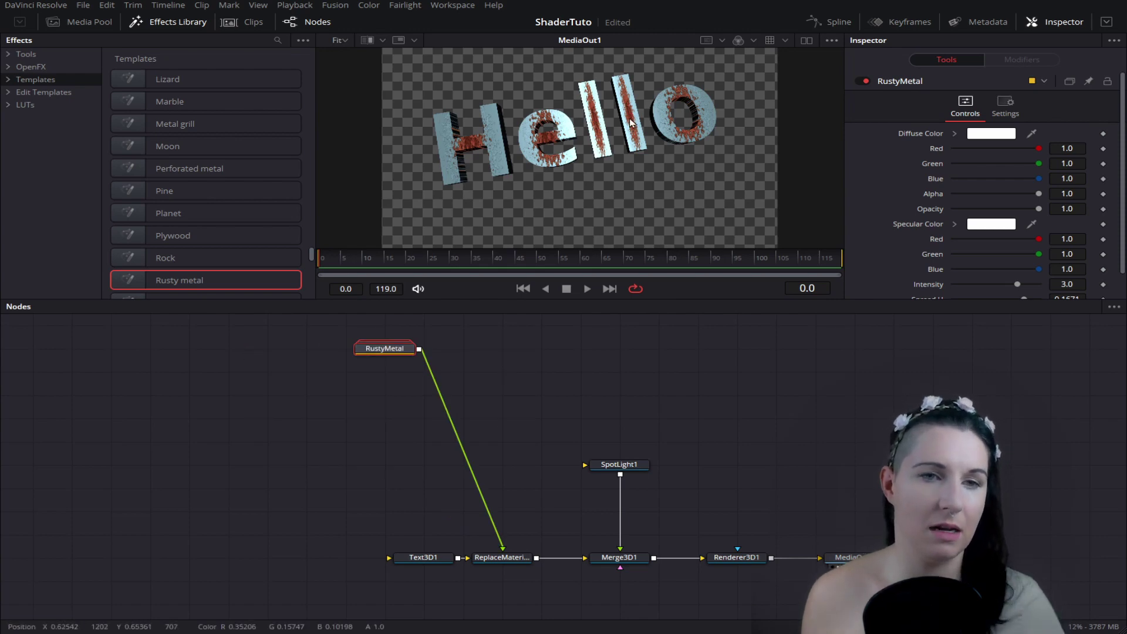
scroll(539, 191, up, 1)
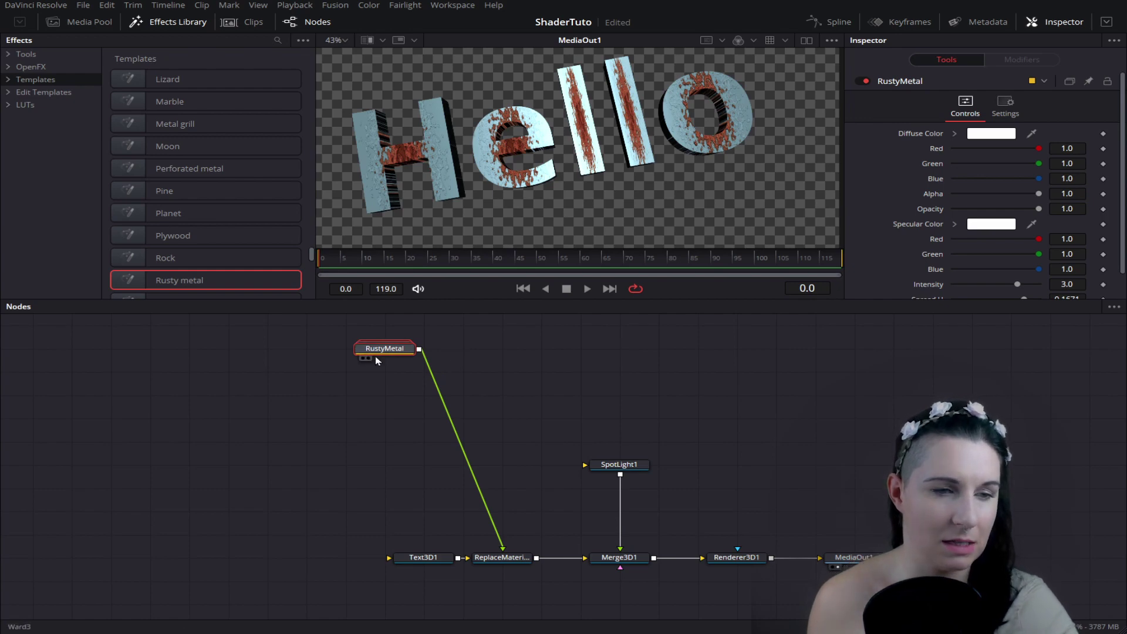
key(Delete)
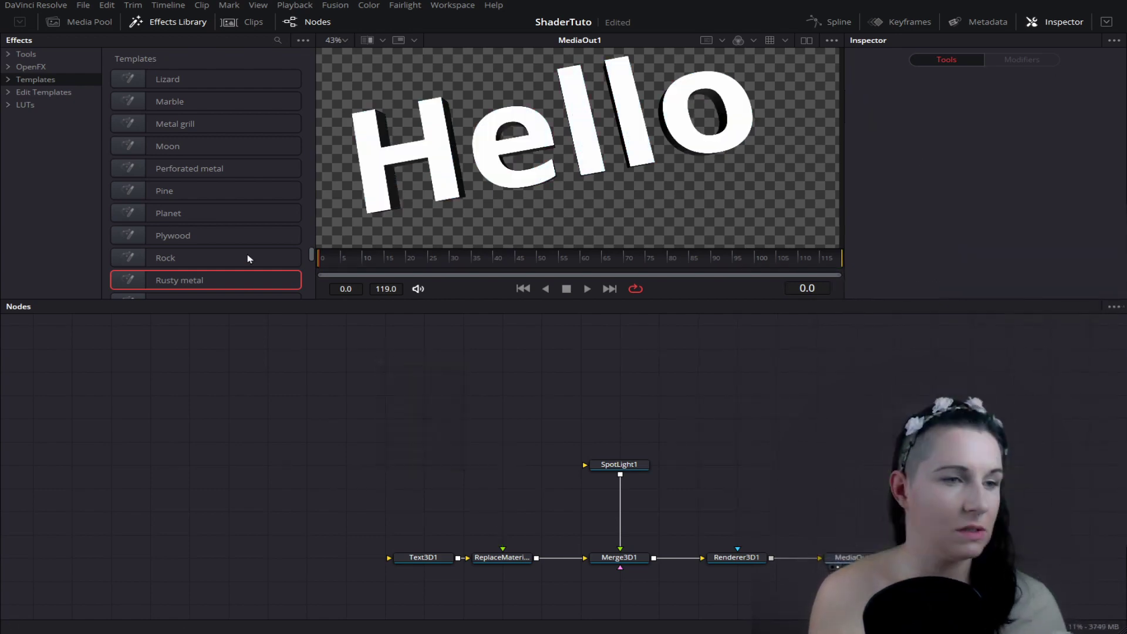
scroll(246, 255, down, 5)
scroll(247, 255, up, 3)
scroll(242, 244, up, 3)
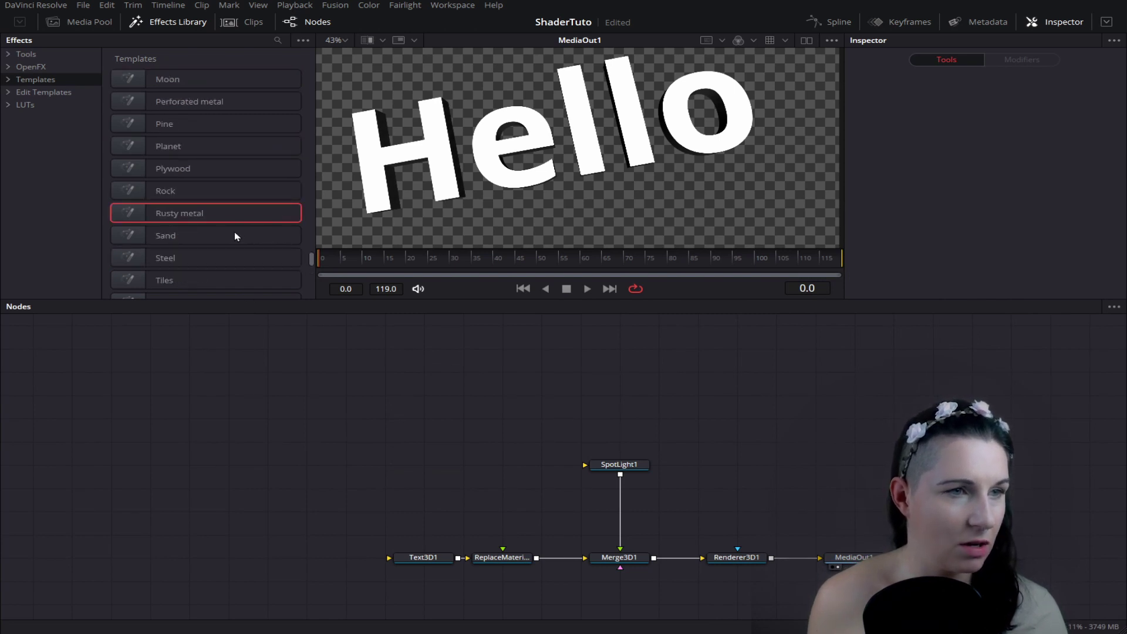
scroll(235, 236, up, 3)
Step: Place the Lizard material template in the node graph and save the ShaderTuto project
scroll(216, 209, up, 3)
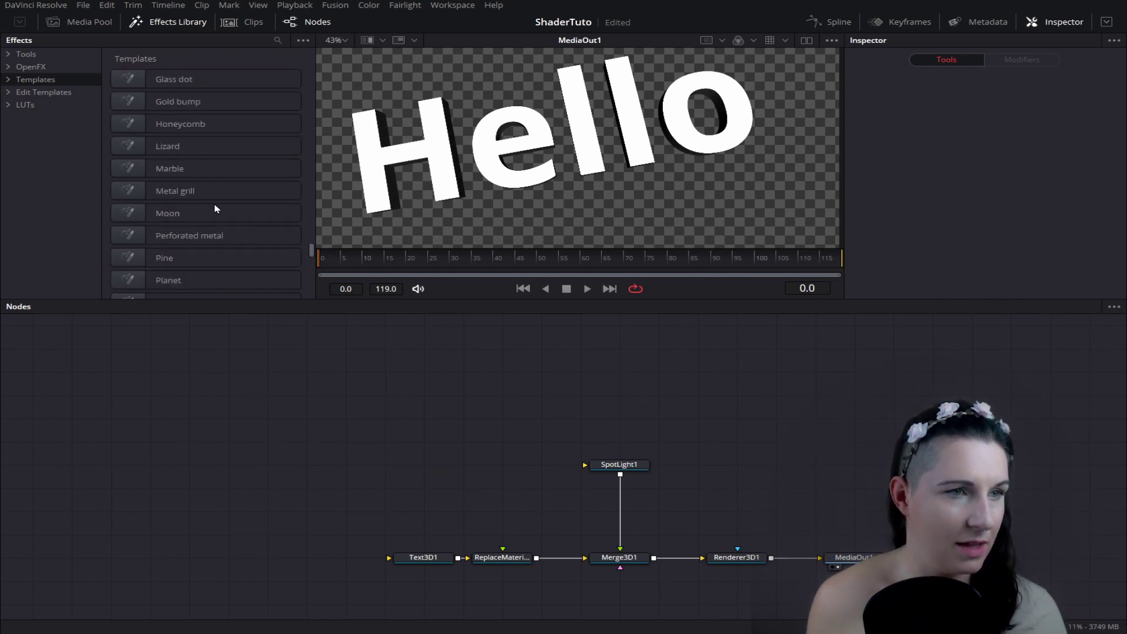
drag(134, 151, 437, 494)
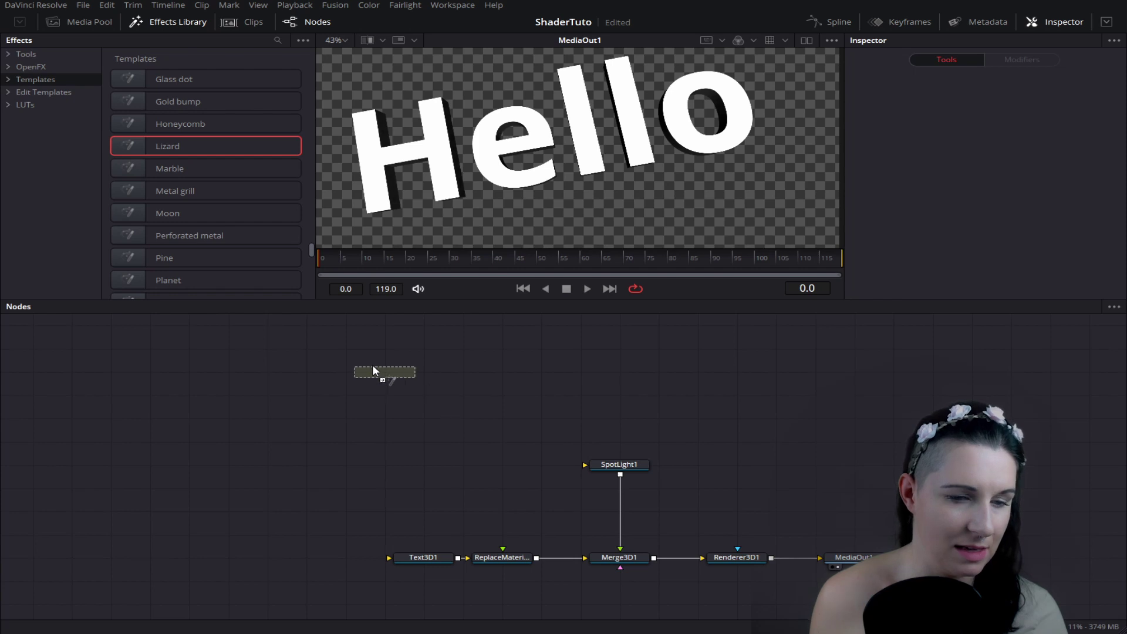
mouse_move(372, 370)
mouse_down()
mouse_move(373, 352)
mouse_move(510, 557)
mouse_up()
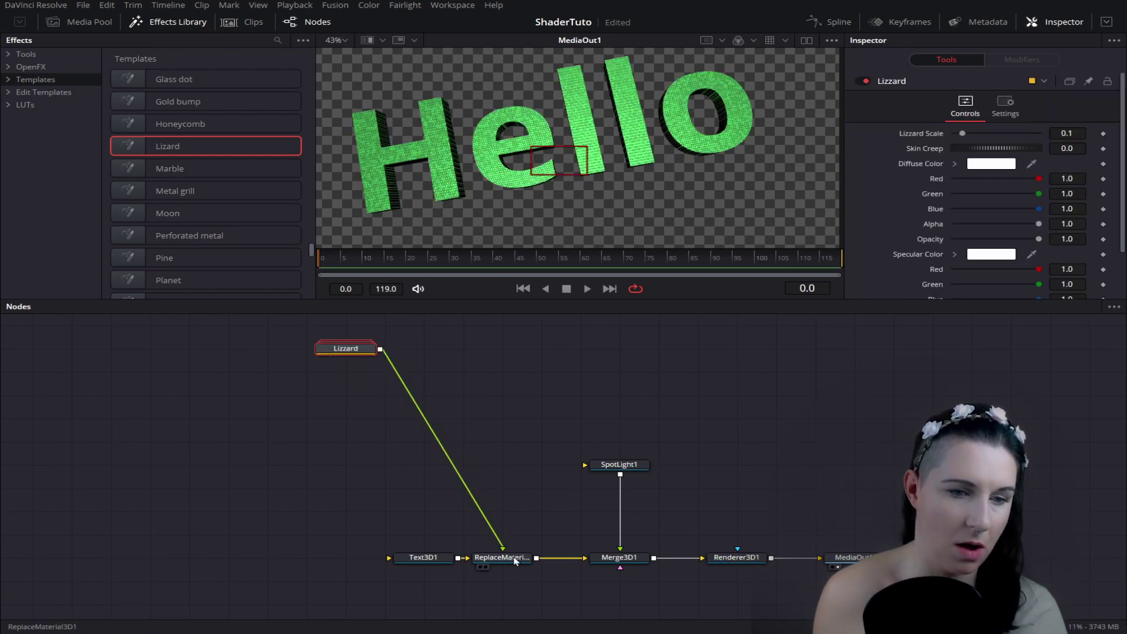
key(ctrl+s)
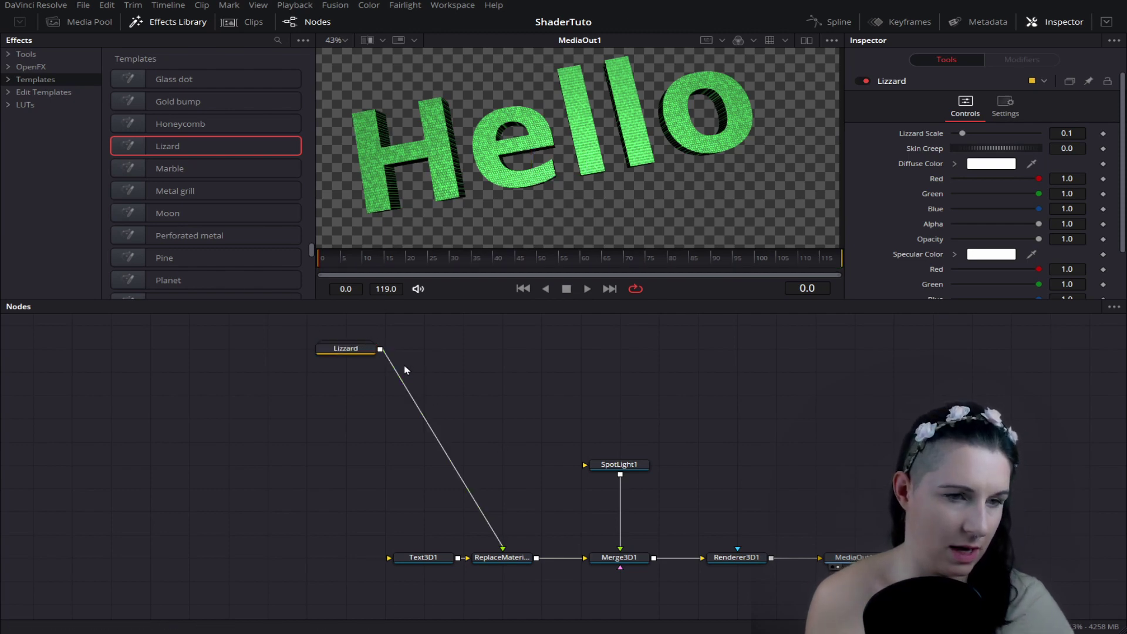
Step: Preview the Lizzard material alone, then return to MediaOut1 and select Lizzard
key(1)
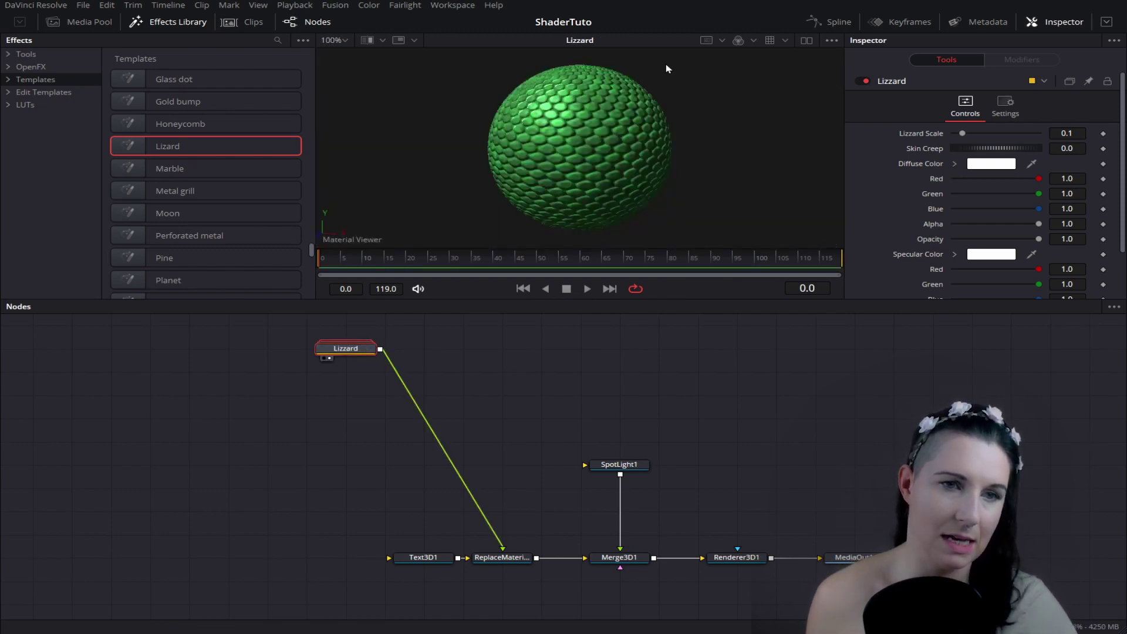
click(851, 557)
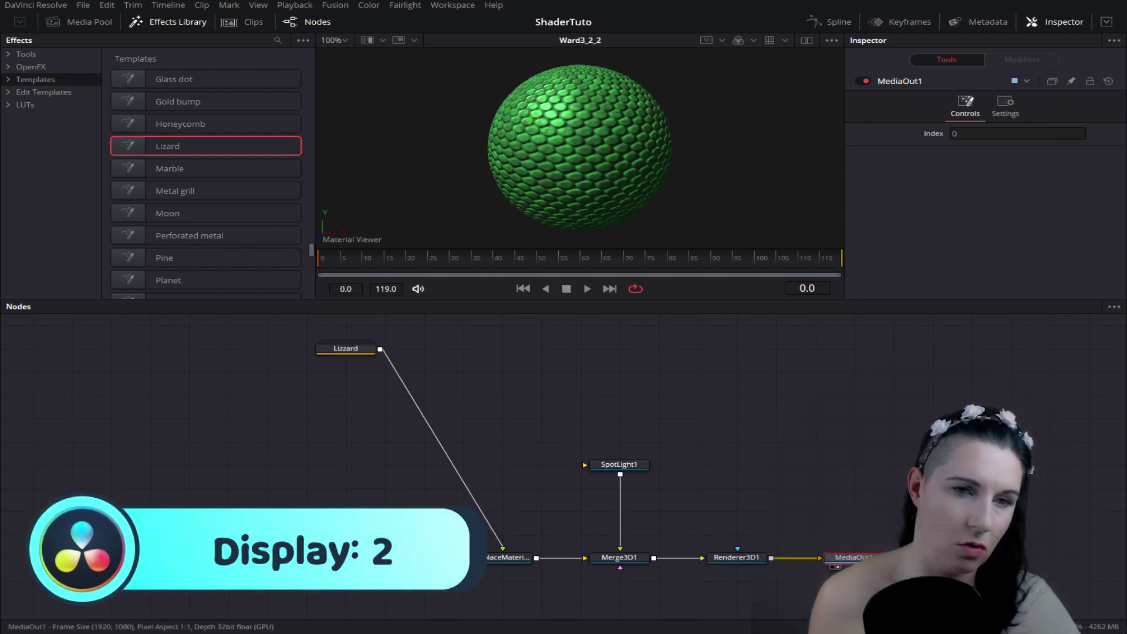
scroll(615, 181, up, 3)
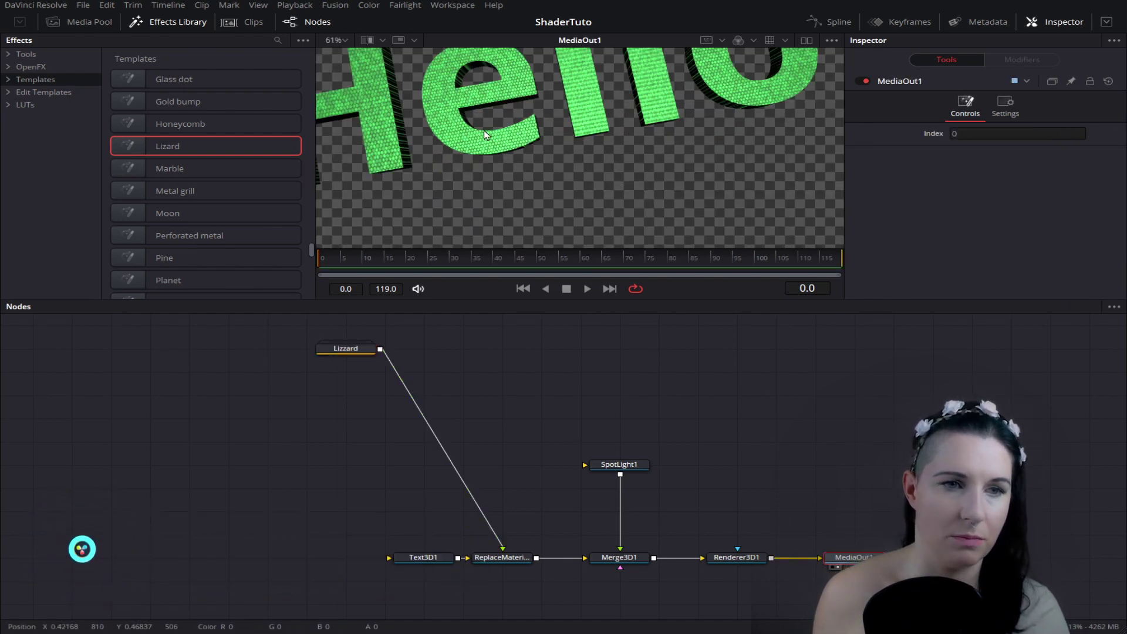
scroll(485, 134, down, 3)
click(346, 348)
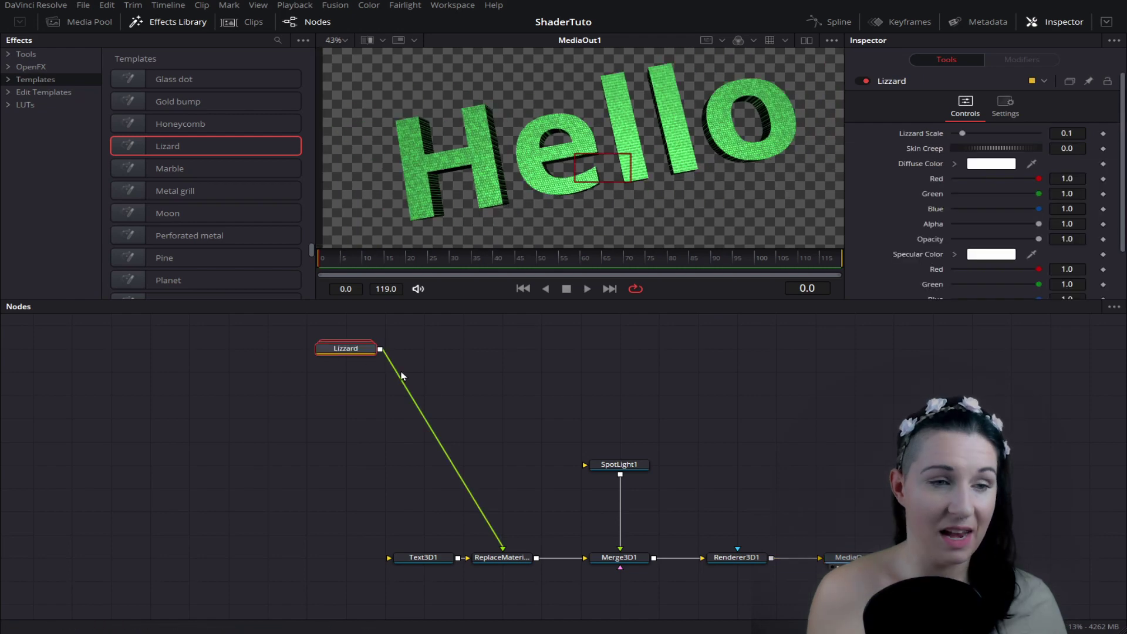
Step: Expand the Lizzard group, move it left of Text3D1, and pan to show all its nodes
click(368, 346)
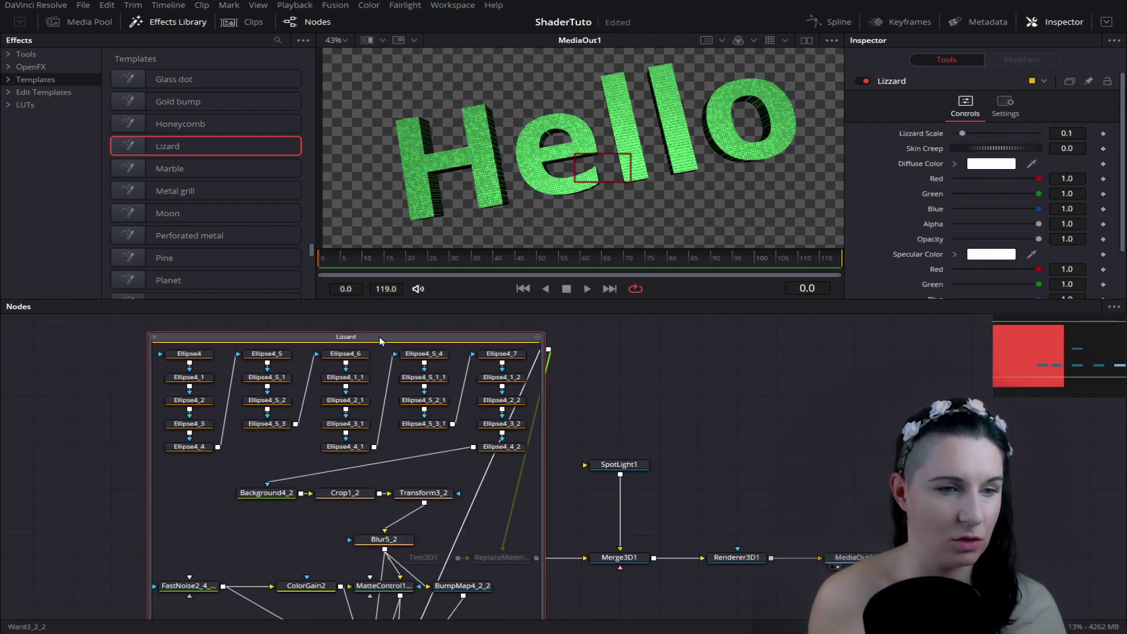
drag(380, 340, 185, 341)
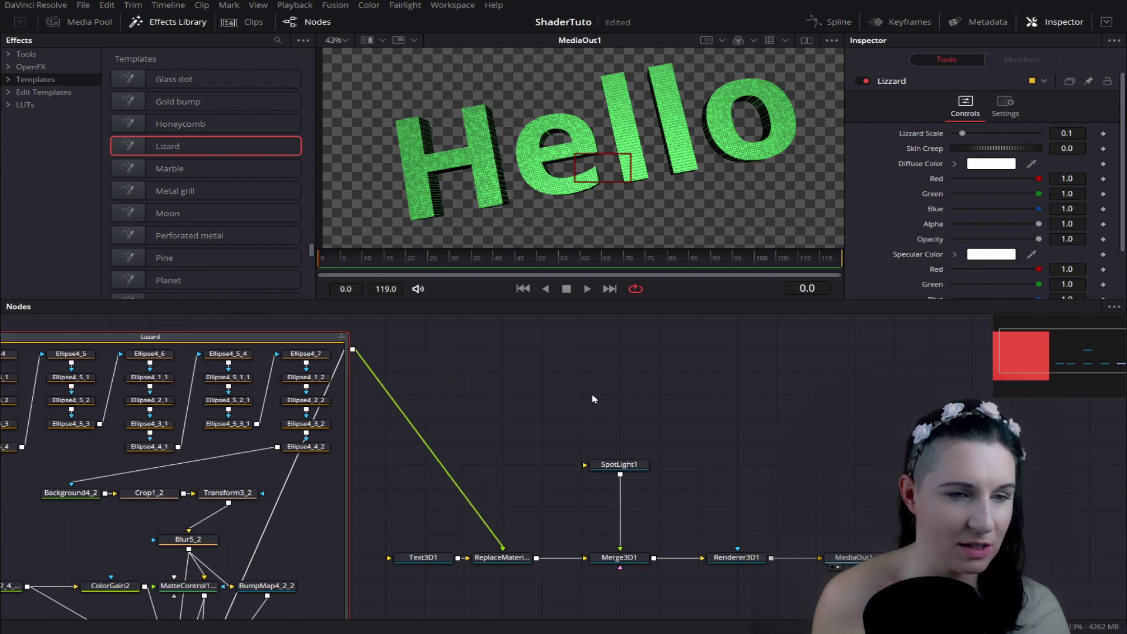
drag(593, 399, 861, 358)
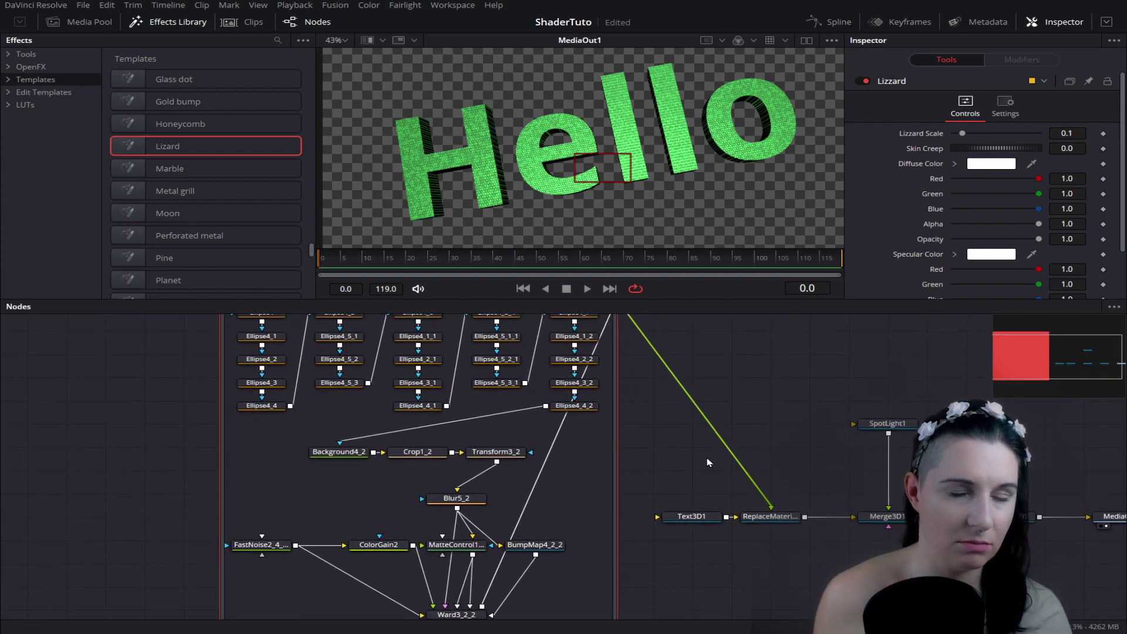
drag(743, 372, 756, 323)
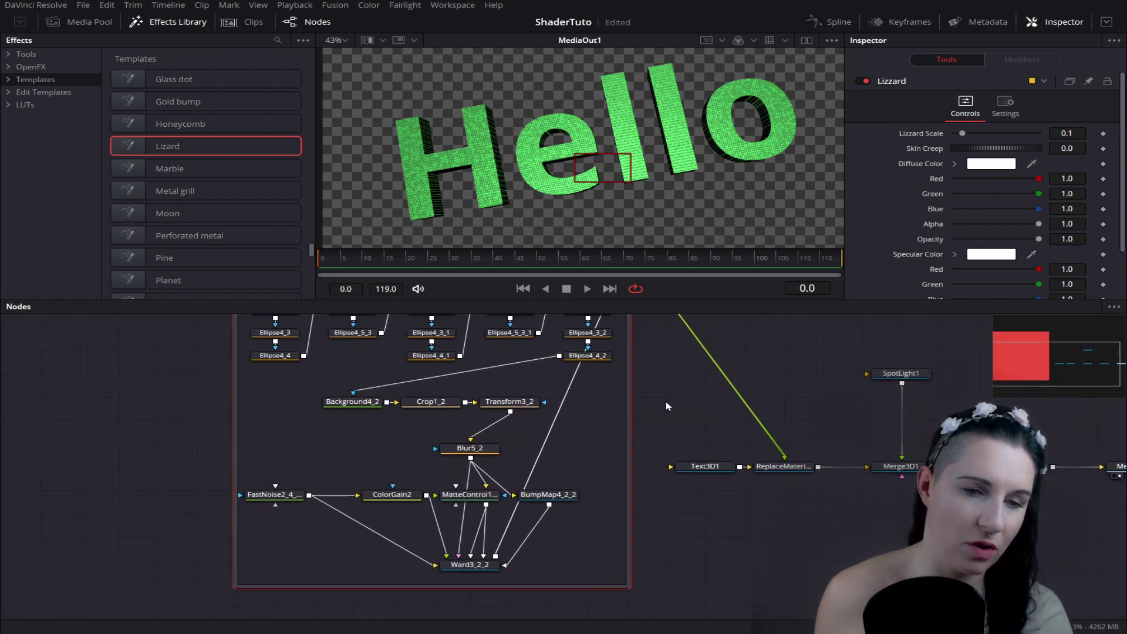
mouse_move(667, 406)
mouse_down()
mouse_move(729, 472)
mouse_move(708, 455)
mouse_up()
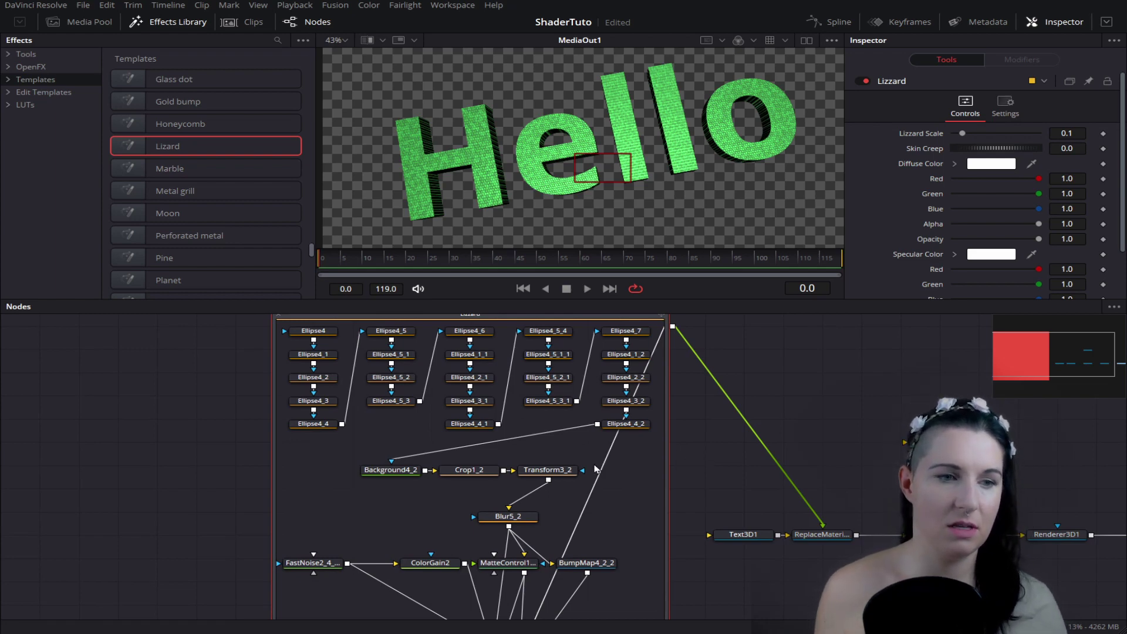
Step: View the four Ellipse nodes in turn, building up to the complete circle grid
click(311, 335)
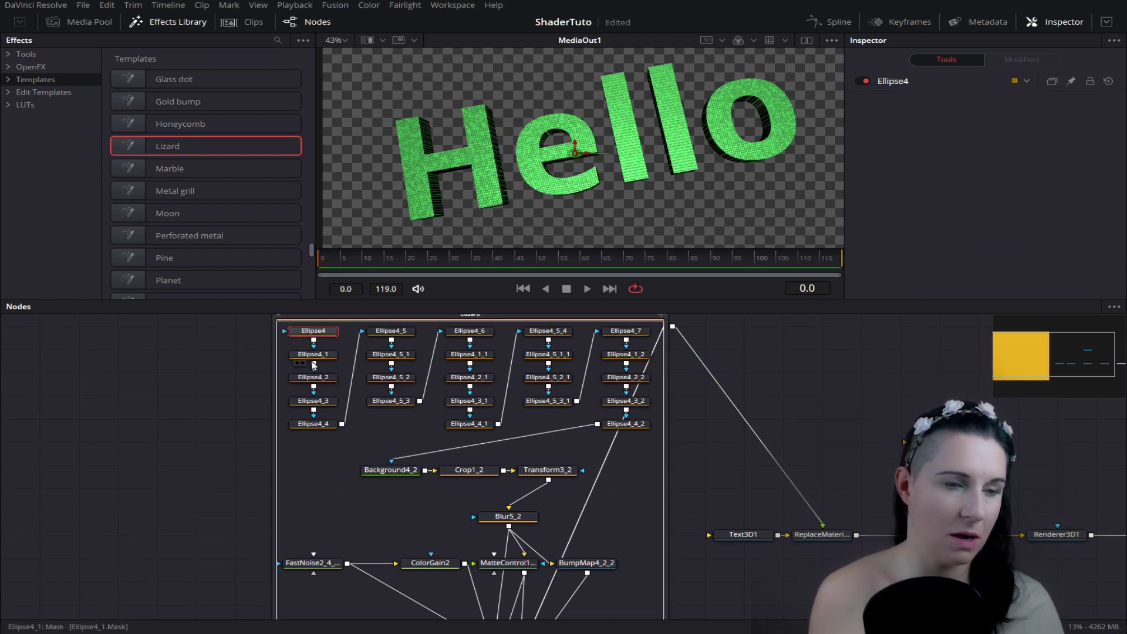
key(1)
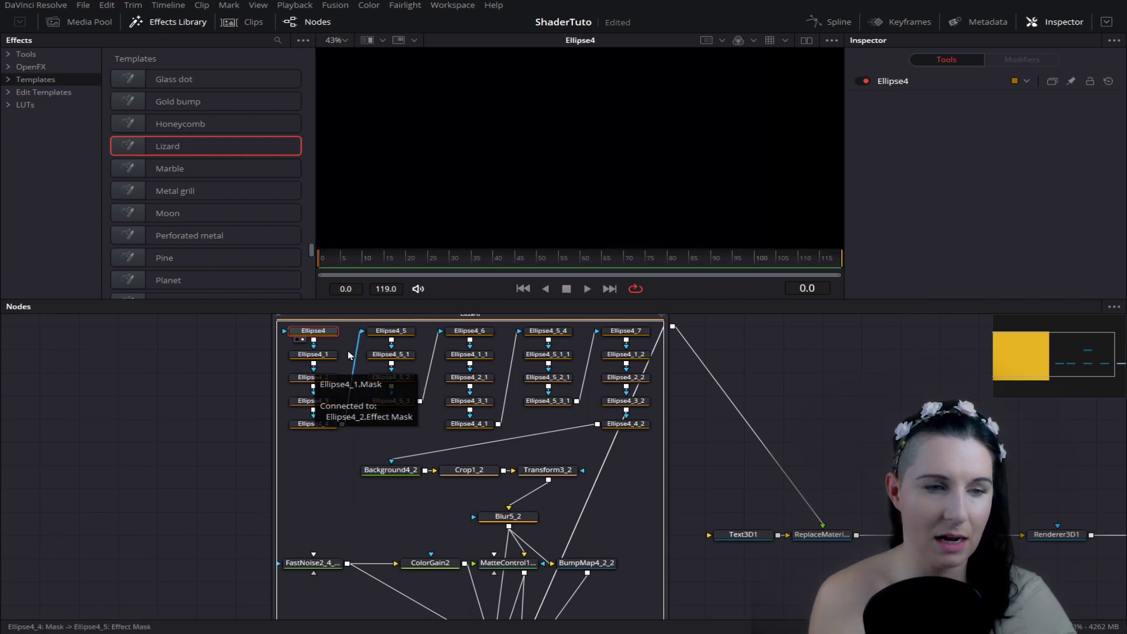
key(2)
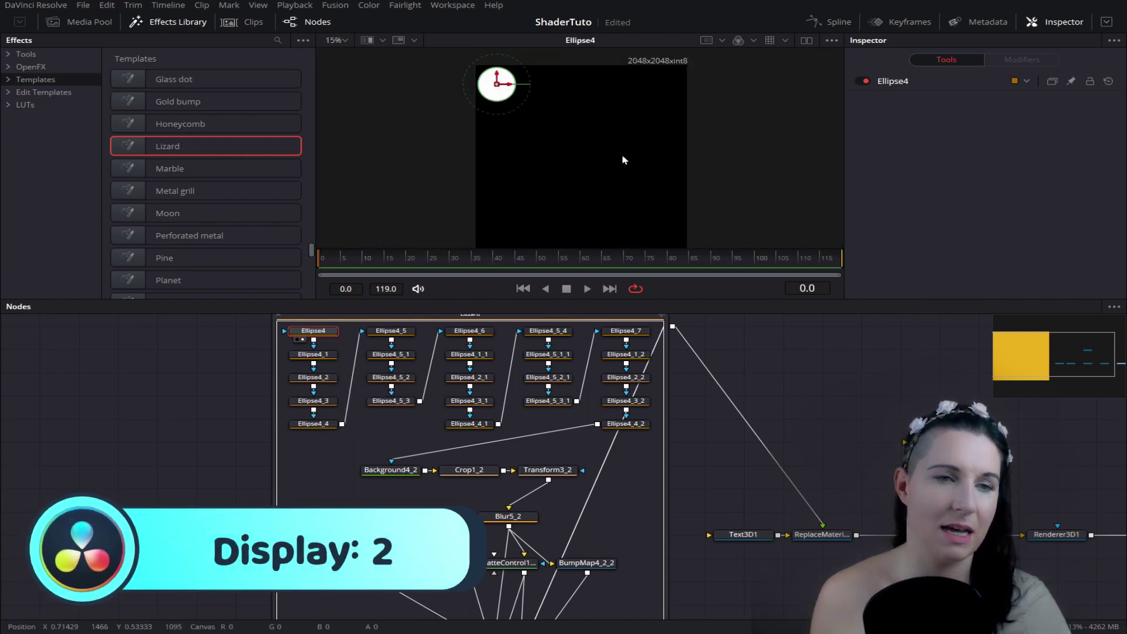
click(401, 379)
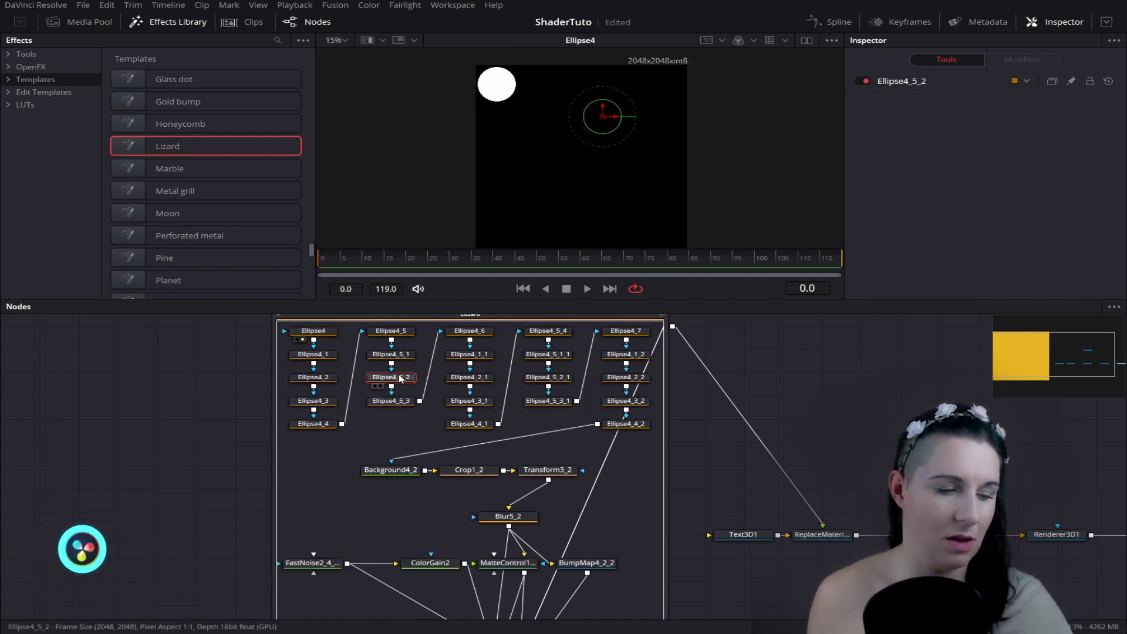
key(1)
click(544, 403)
key(1)
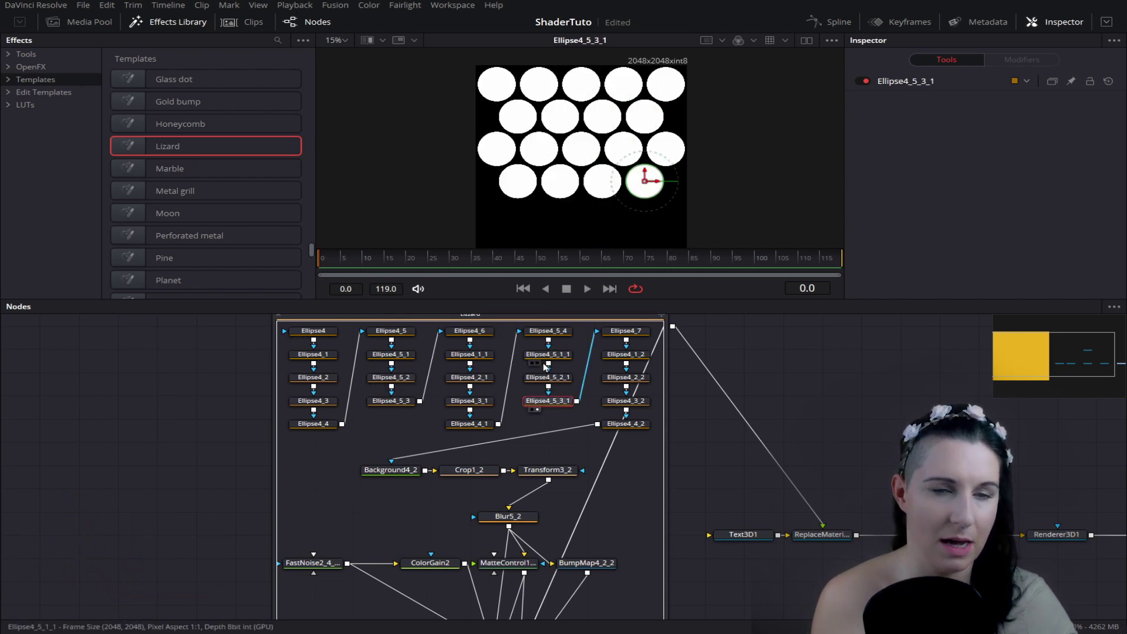
click(642, 423)
key(1)
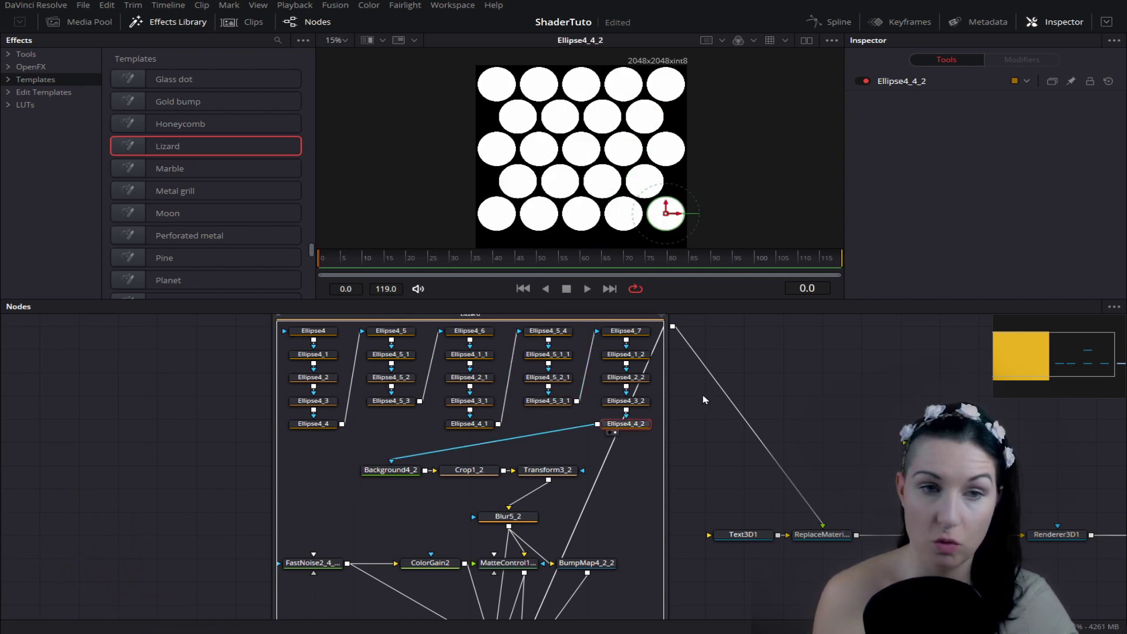
Step: View the Background4_2, Crop1_2 and Transform3_2 outputs, ending on the fine tiled circle pattern
click(411, 470)
key(1)
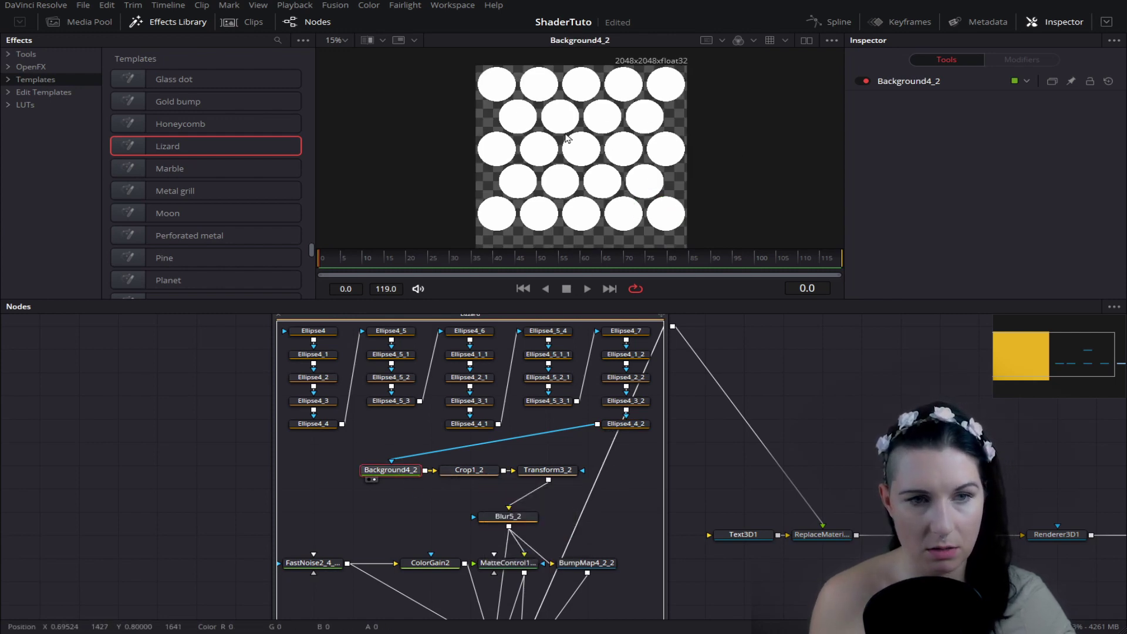
click(468, 469)
key(1)
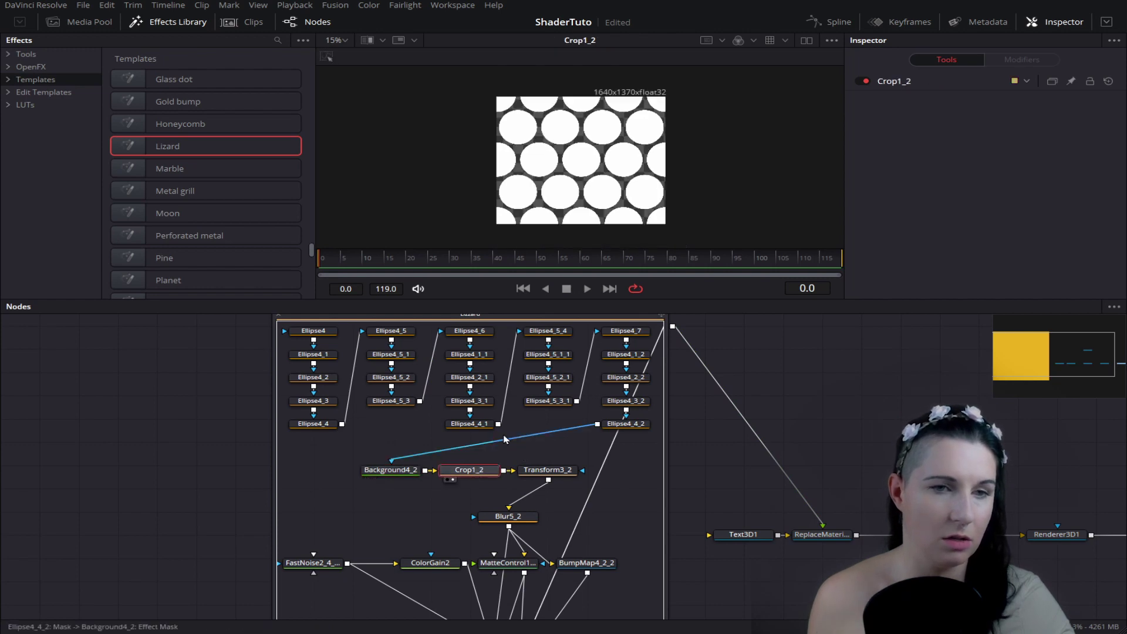
click(548, 470)
key(1)
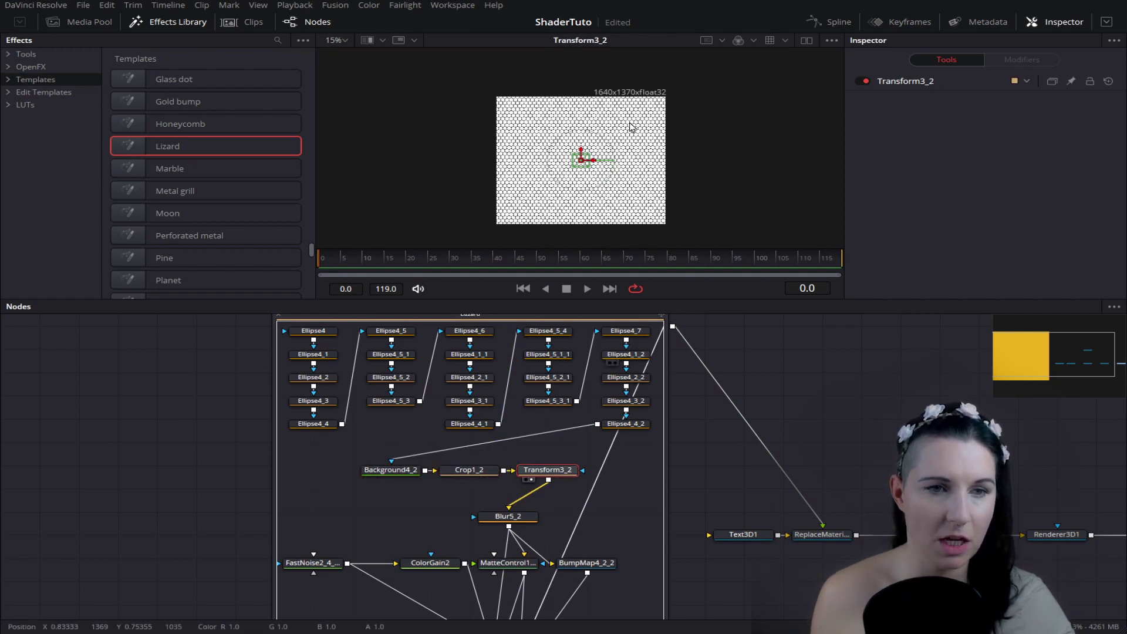
scroll(559, 478, down, 2)
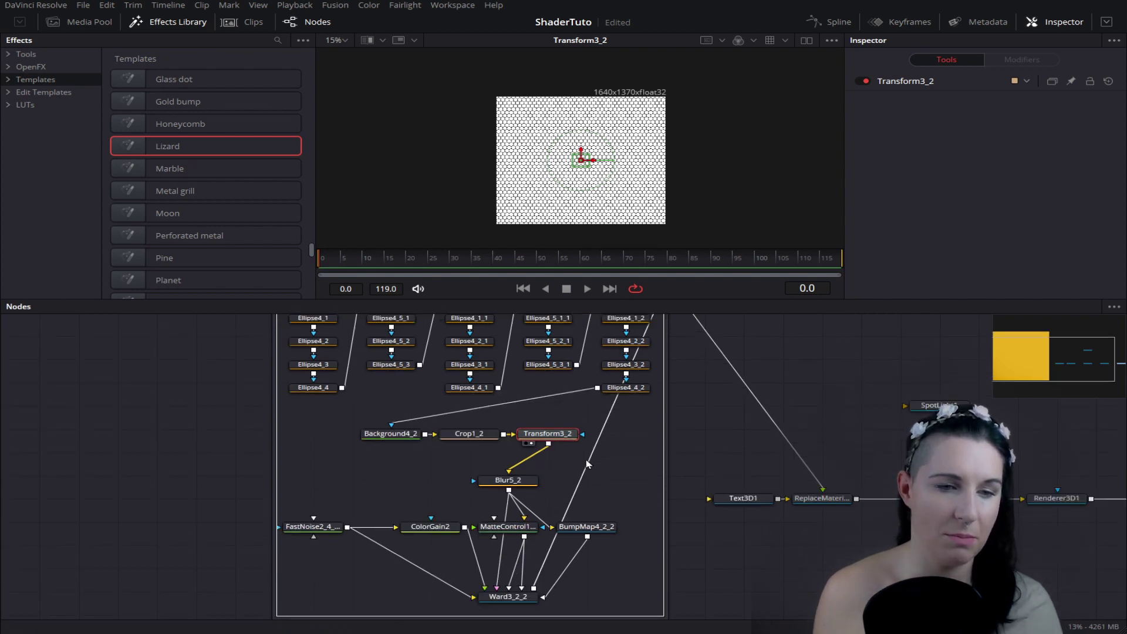
scroll(558, 478, down, 2)
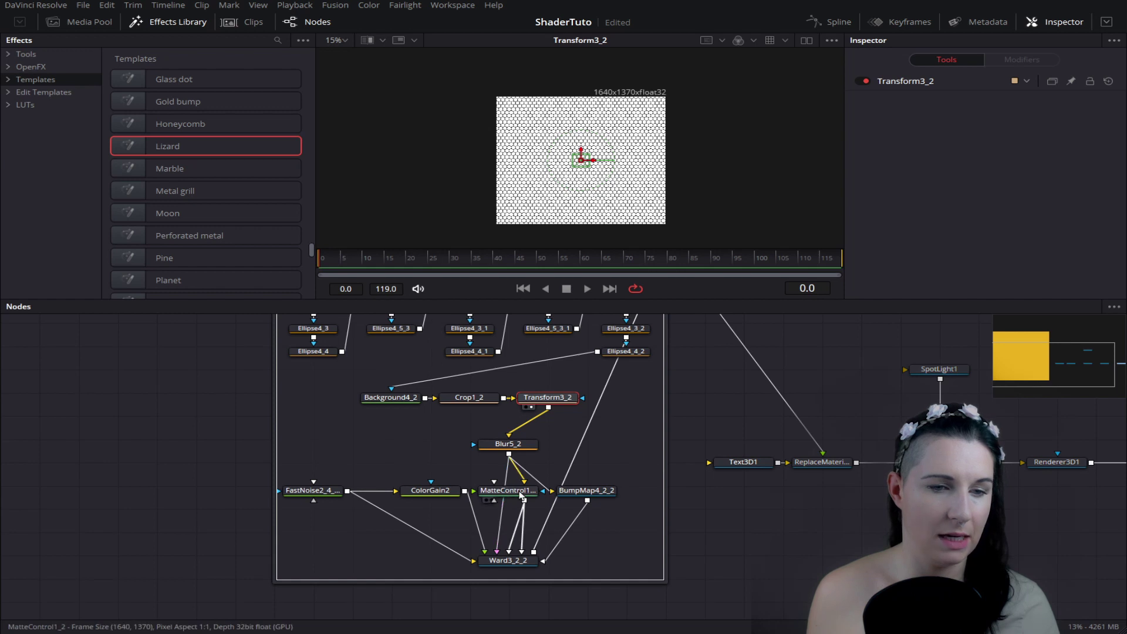
Step: View the FastNoise, Blur5_2, MatteControl1_2 and Ward3_2_2 outputs in turn in the viewer
click(306, 496)
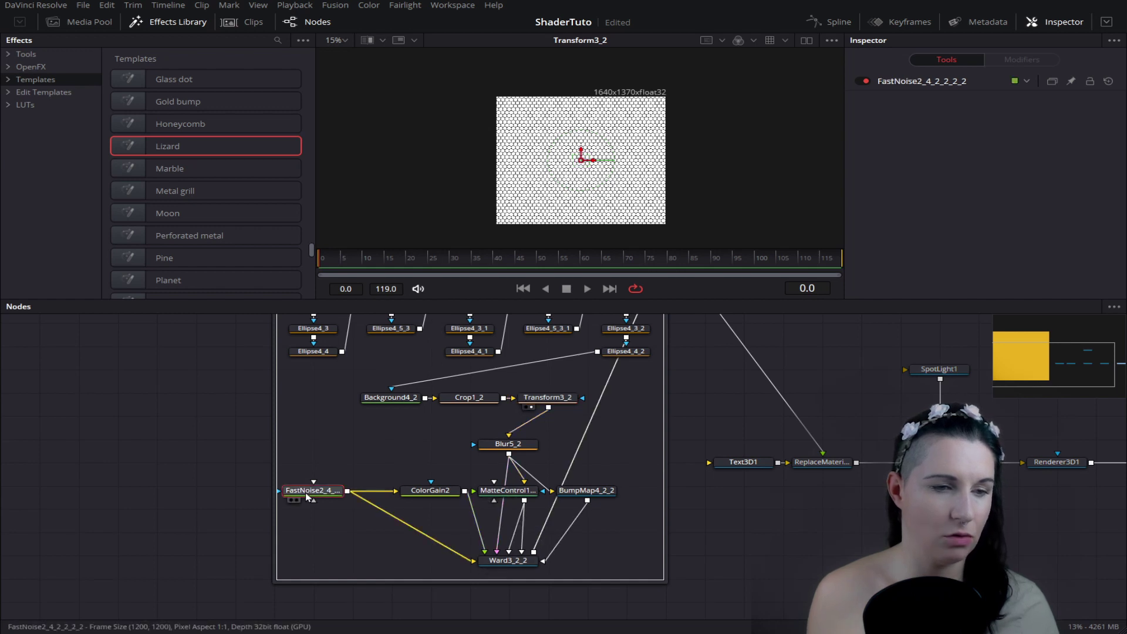
key(1)
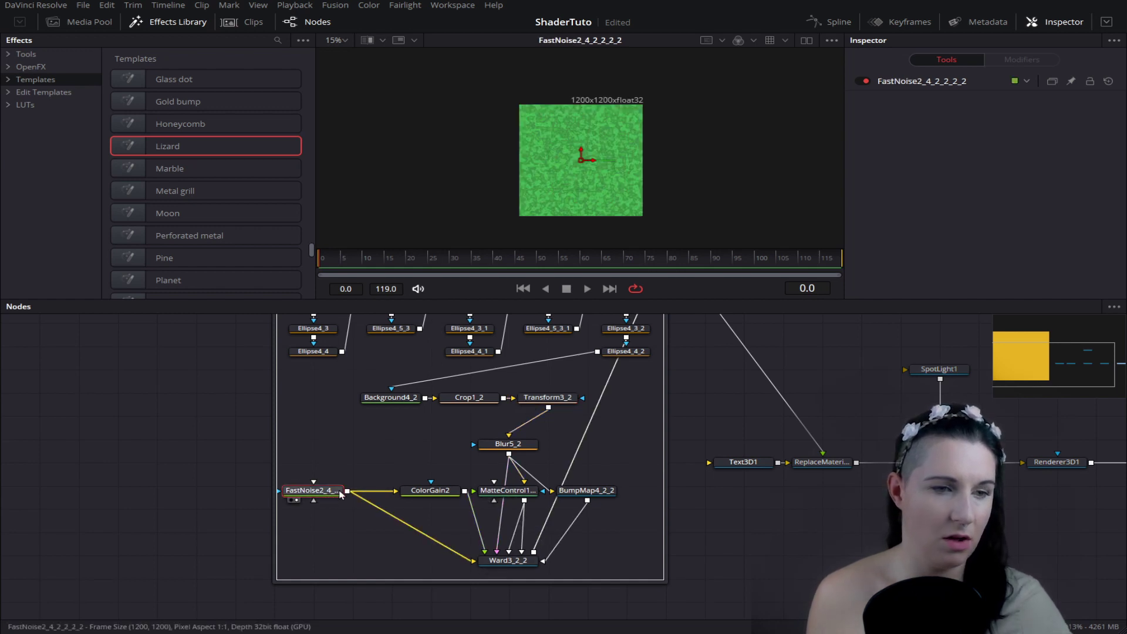
click(511, 446)
key(1)
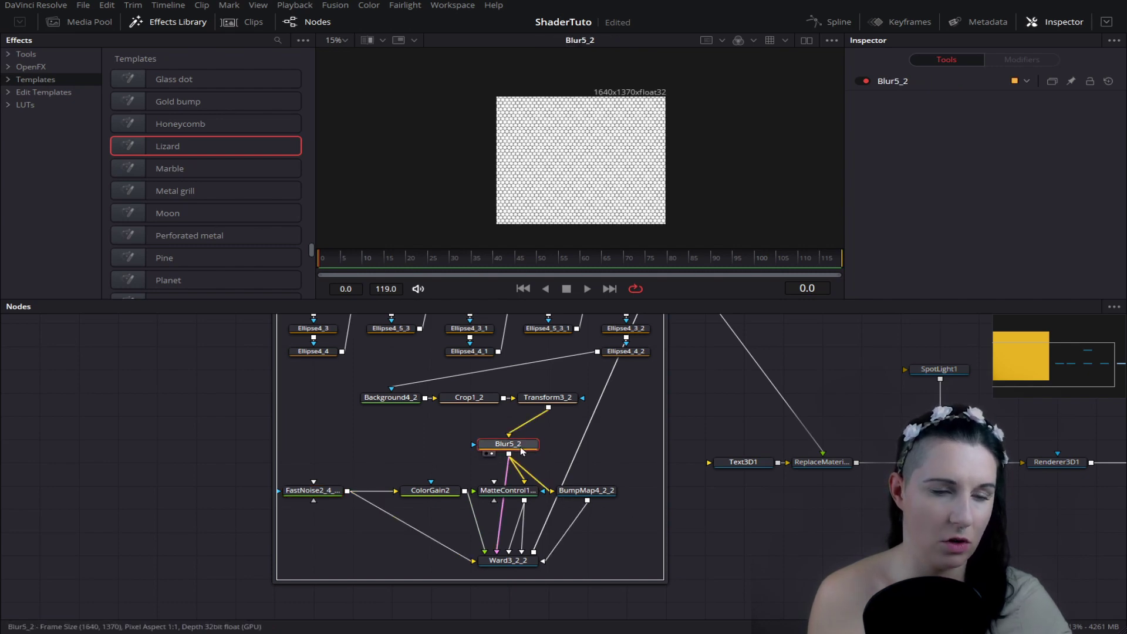
click(533, 492)
key(1)
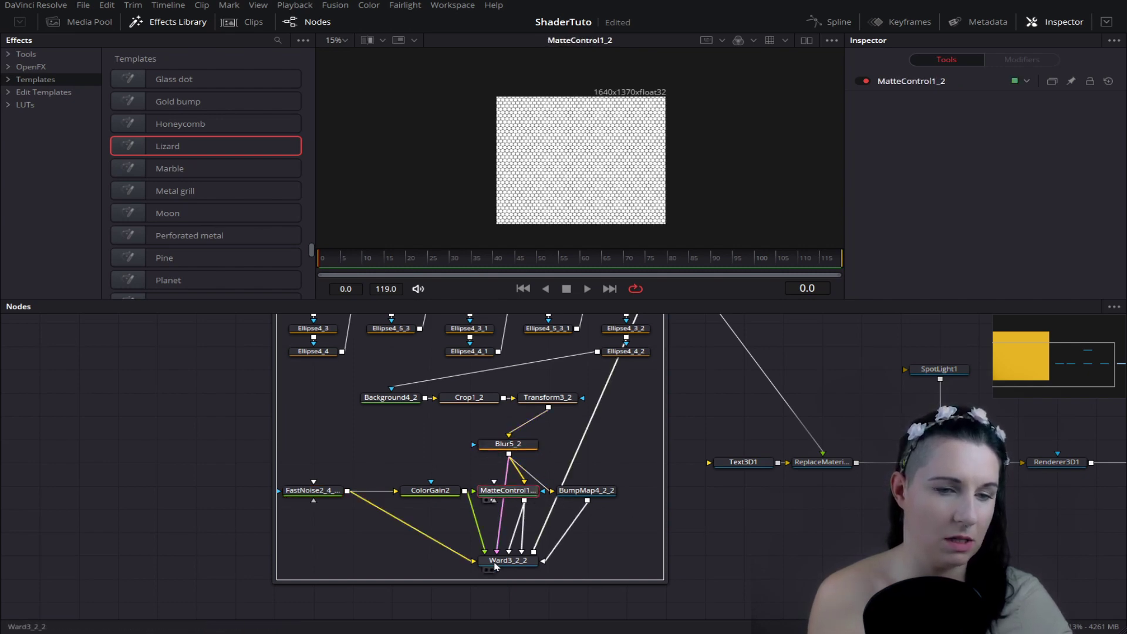
click(496, 561)
key(1)
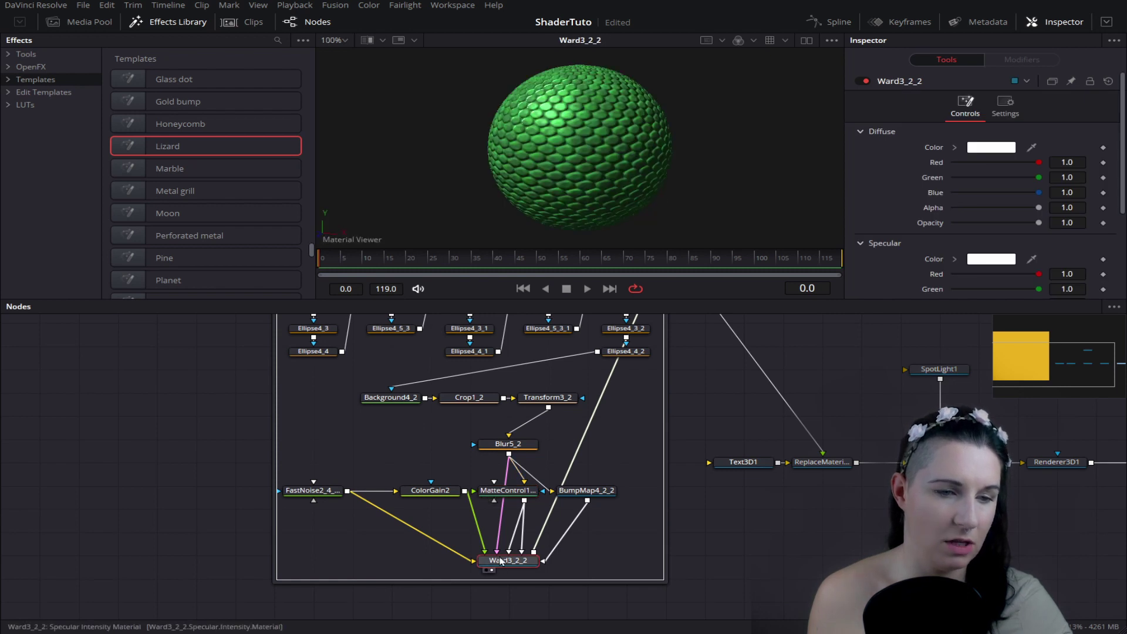
Step: Inspect FastNoise's colour gradient settings, then view the ColorGain2 output
click(318, 495)
key(1)
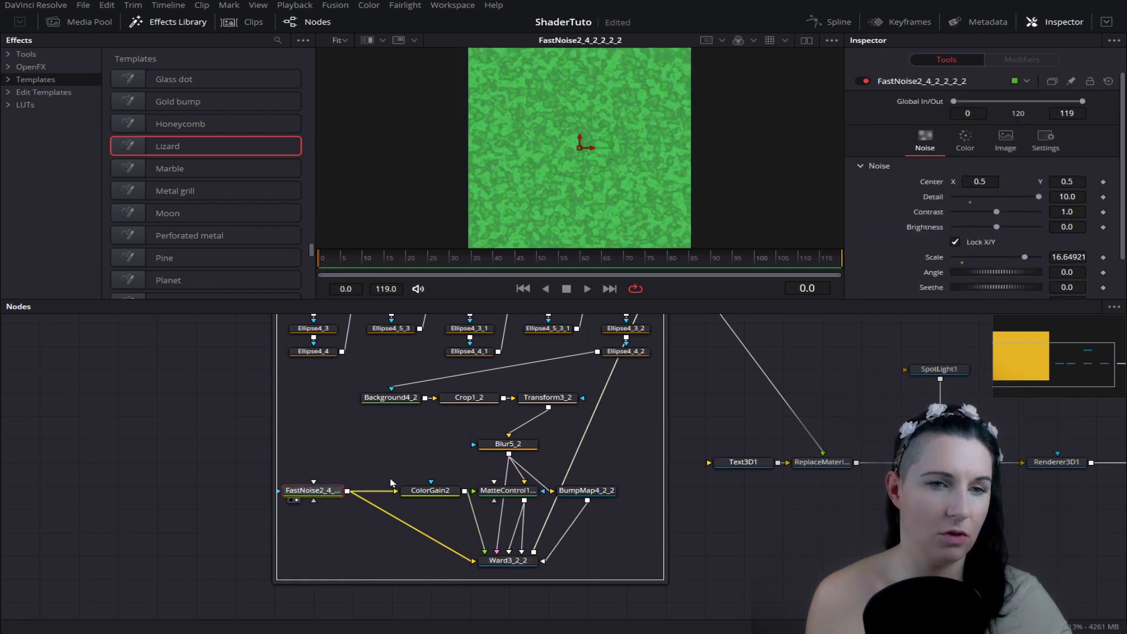
click(965, 141)
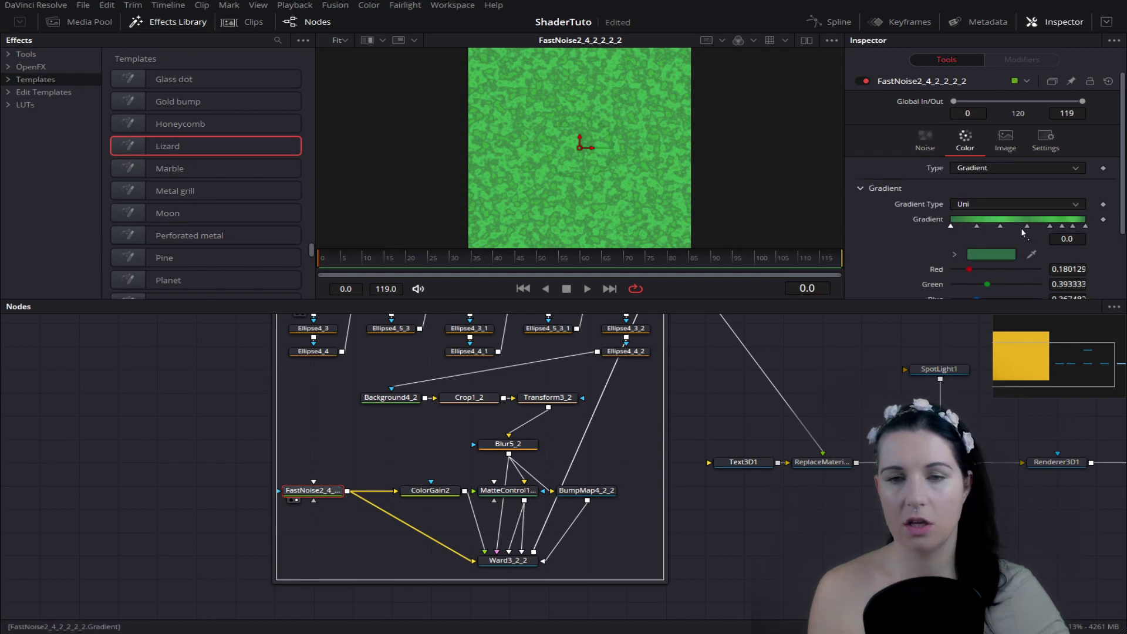
click(431, 491)
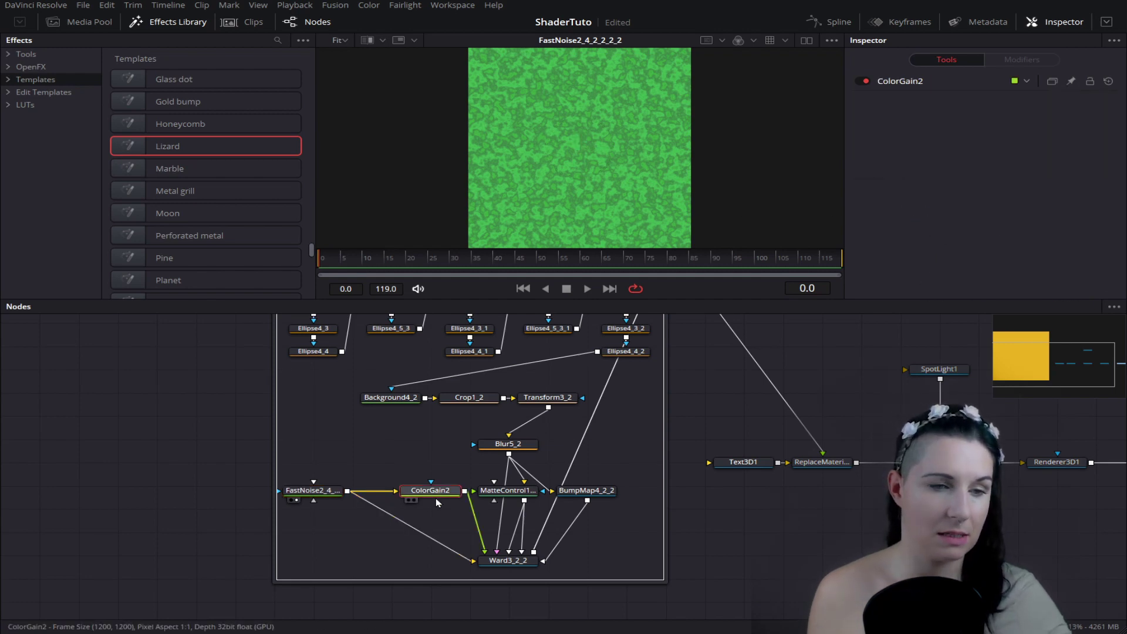
key(1)
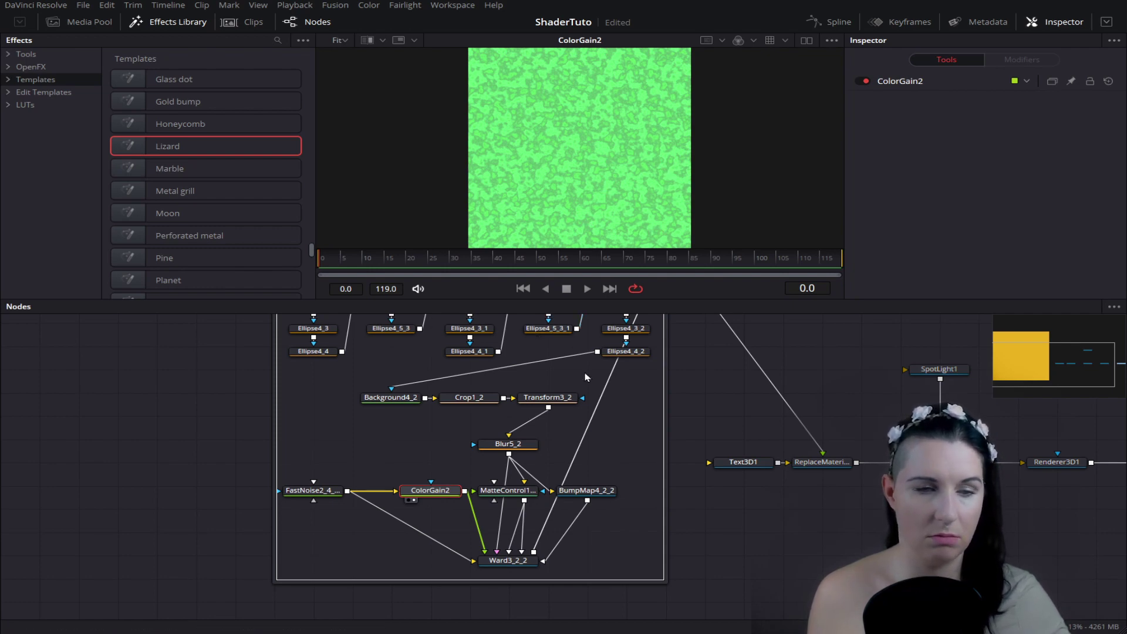
Step: Compare BumpMap4_2_2 with Blur5_2, ending with the BumpMap4_2_2 sphere in the viewer
click(577, 491)
key(1)
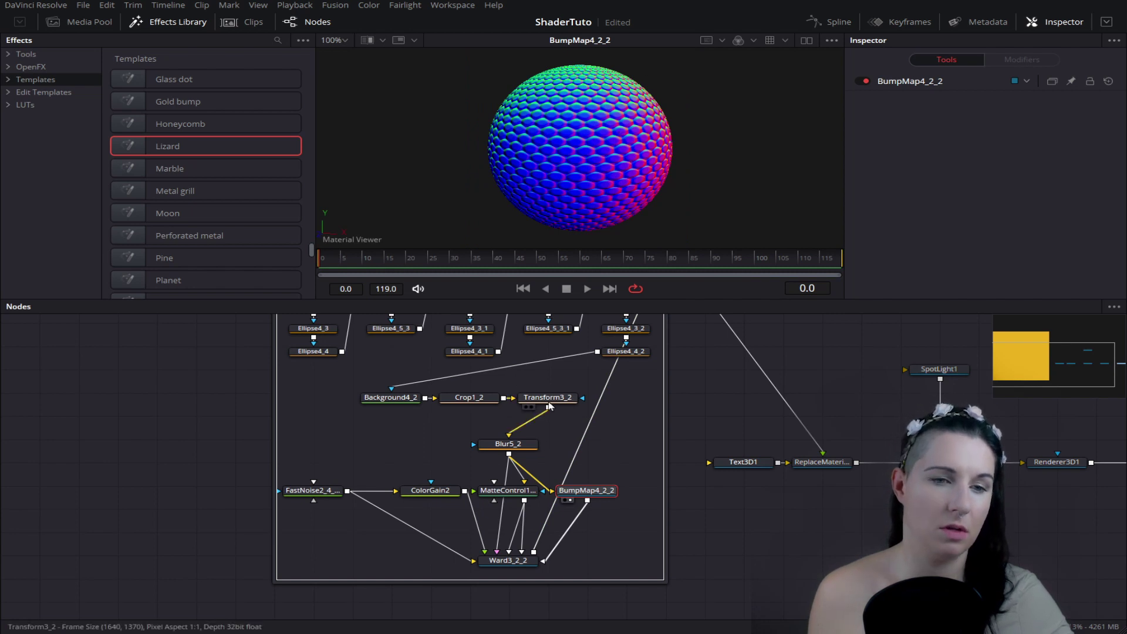
click(507, 444)
key(1)
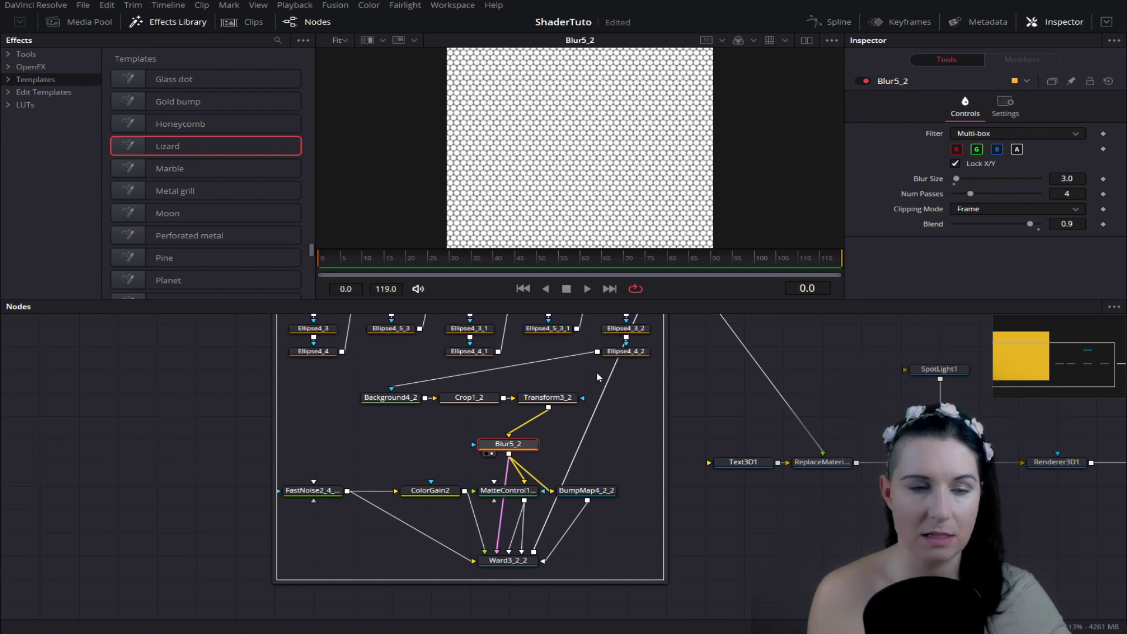
click(578, 490)
key(1)
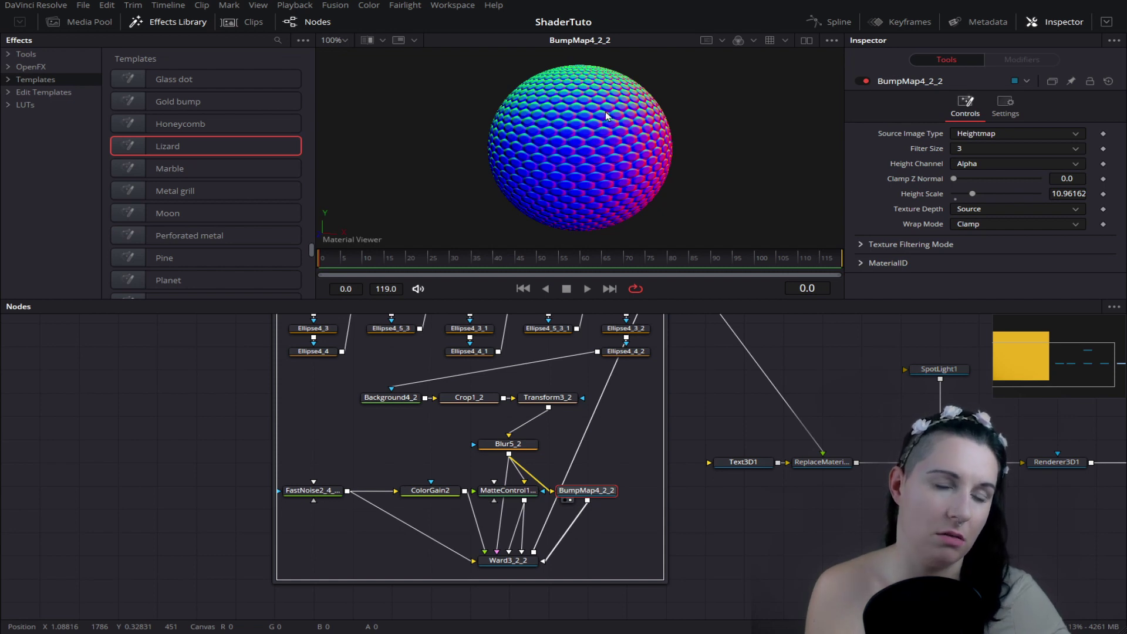
Step: View the Ward3_2_2 material and lower its Specular Intensity
click(507, 561)
key(1)
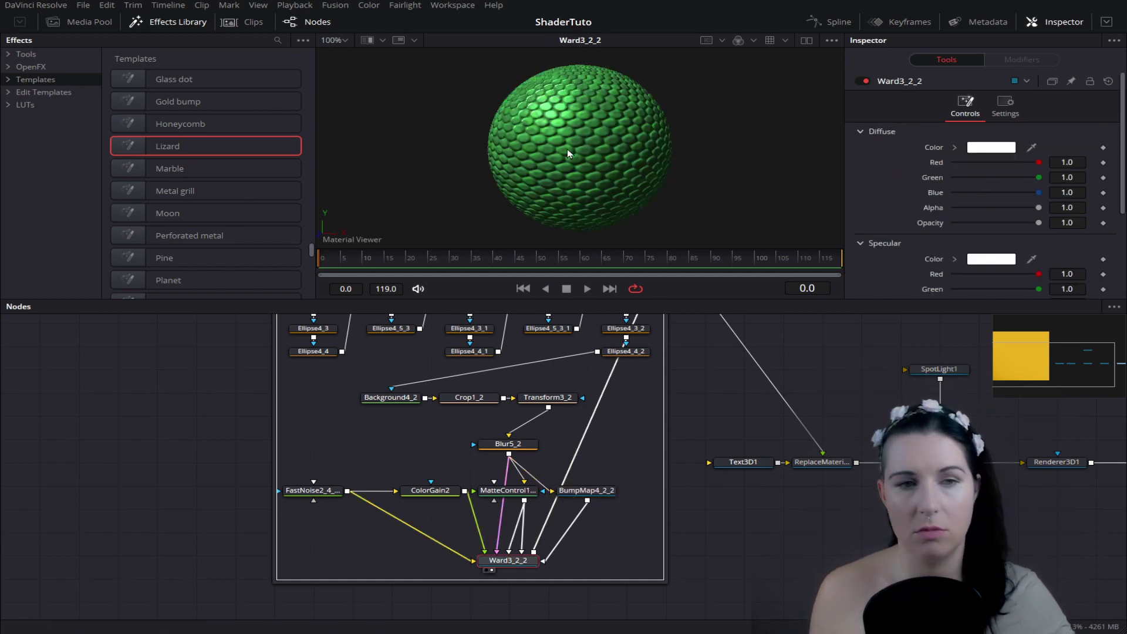
scroll(1007, 233, down, 5)
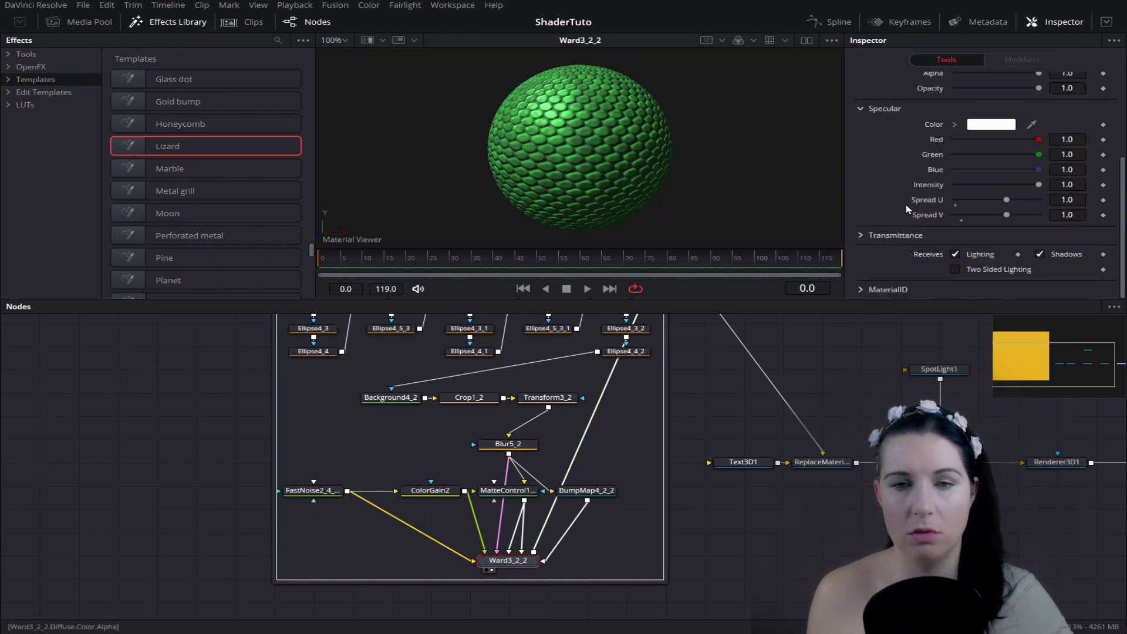
mouse_move(1035, 186)
mouse_down()
mouse_move(970, 195)
mouse_move(1042, 197)
mouse_up()
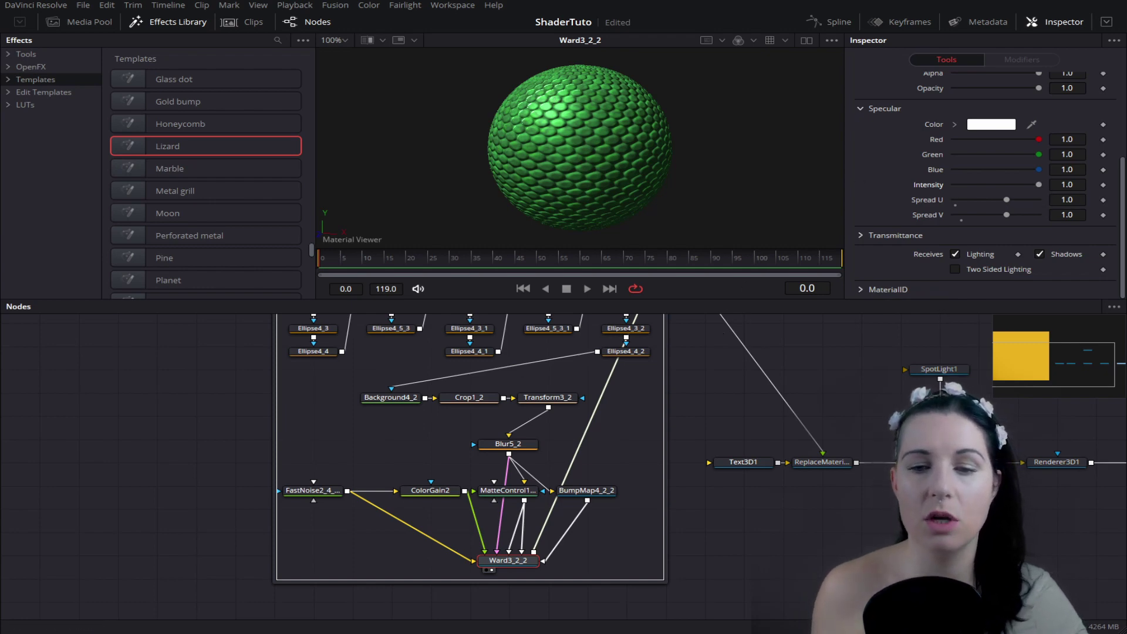
Step: Show the final MediaOut1 Hello render in the viewer
drag(1017, 563, 694, 557)
click(850, 456)
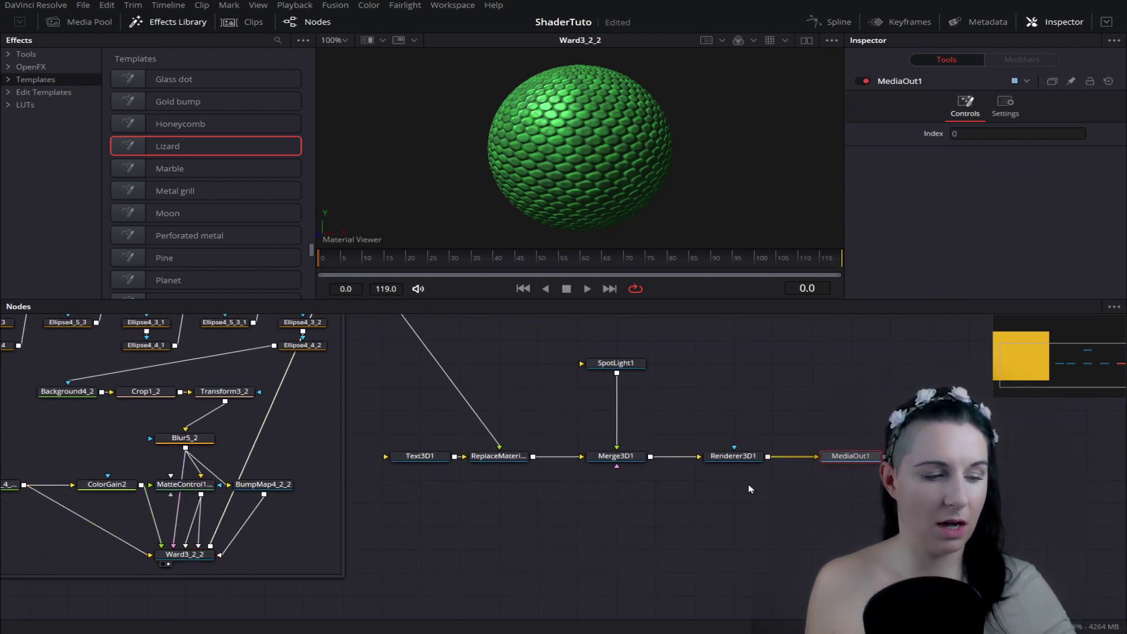
key(1)
Step: Enlarge the lizard pattern by setting Transform3_2 Size to 0.175
drag(441, 549, 681, 589)
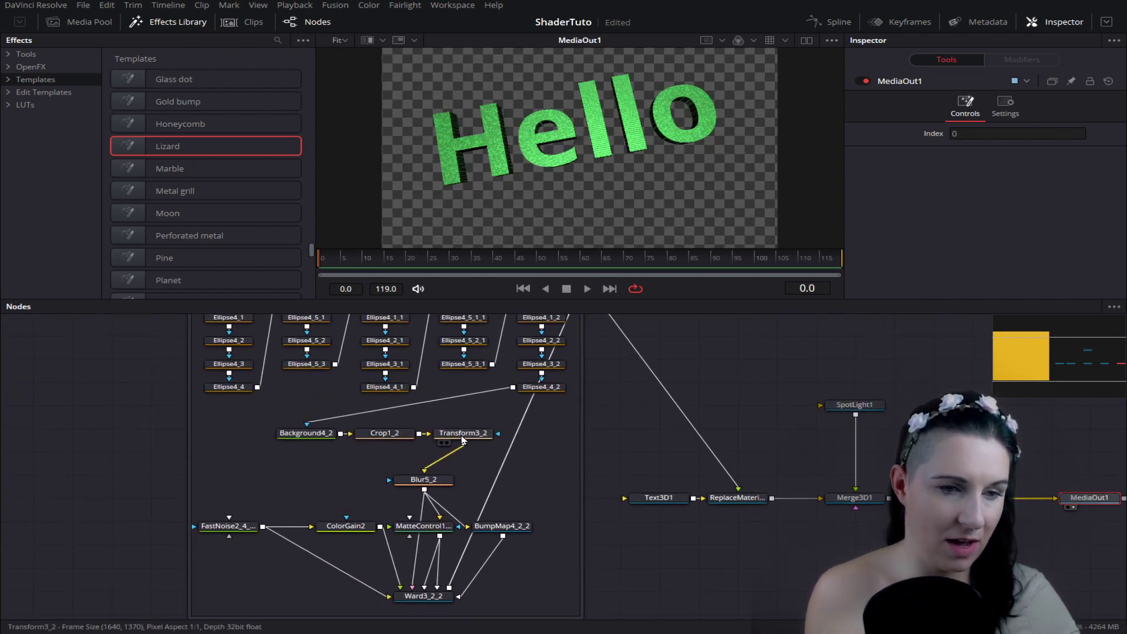
click(442, 437)
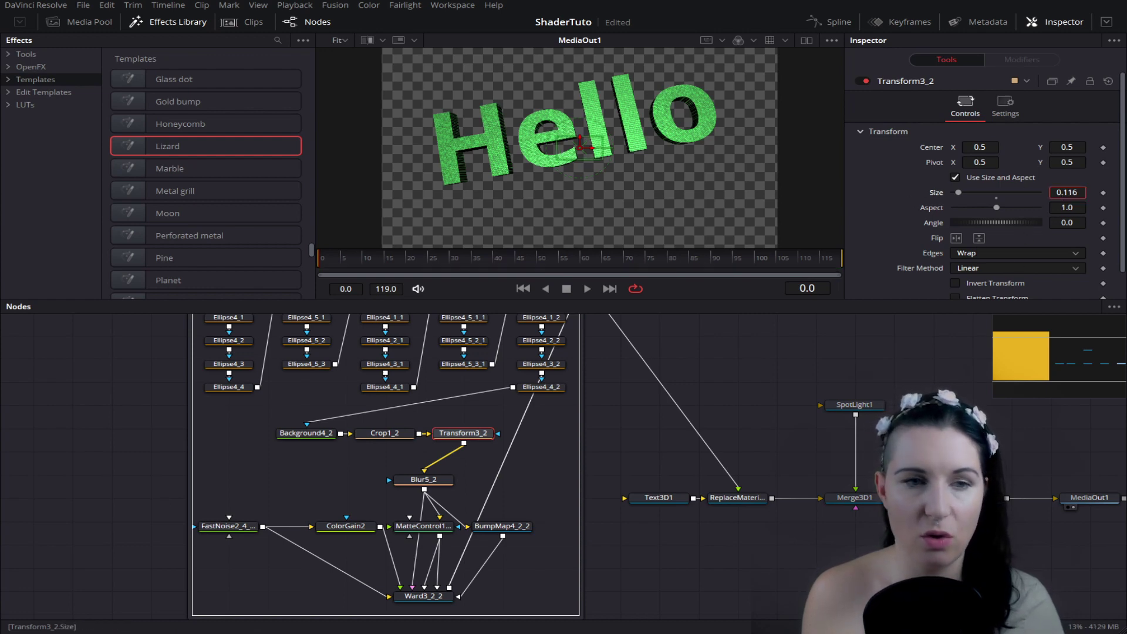
drag(1067, 190, 1086, 189)
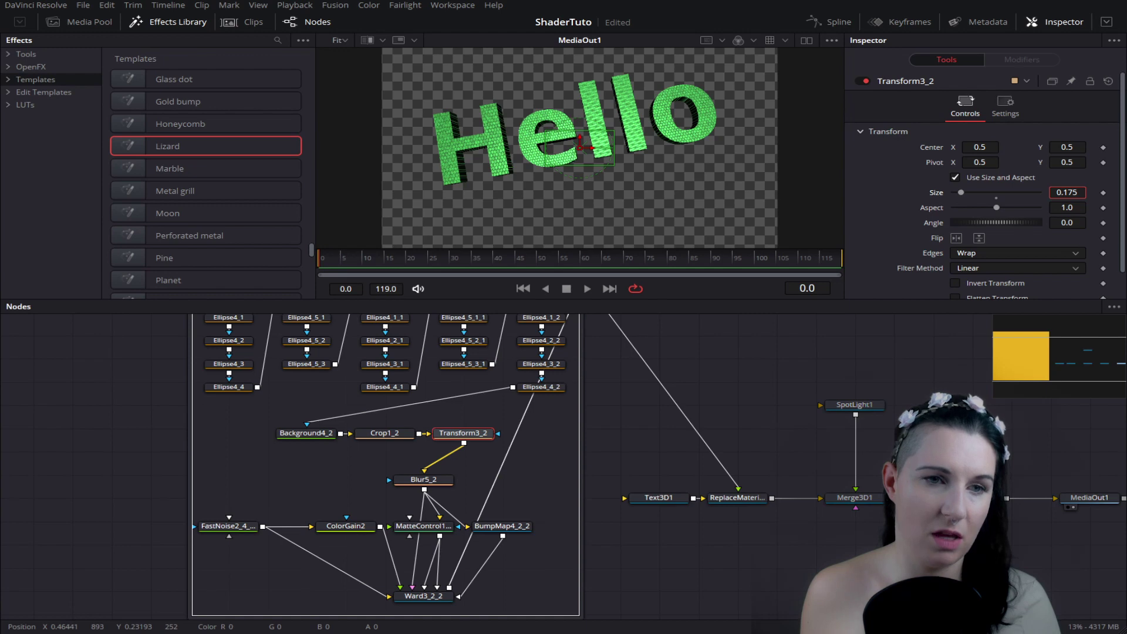
Step: Raise the BumpMap Height Scale to 36.22 for deeper scales
click(496, 526)
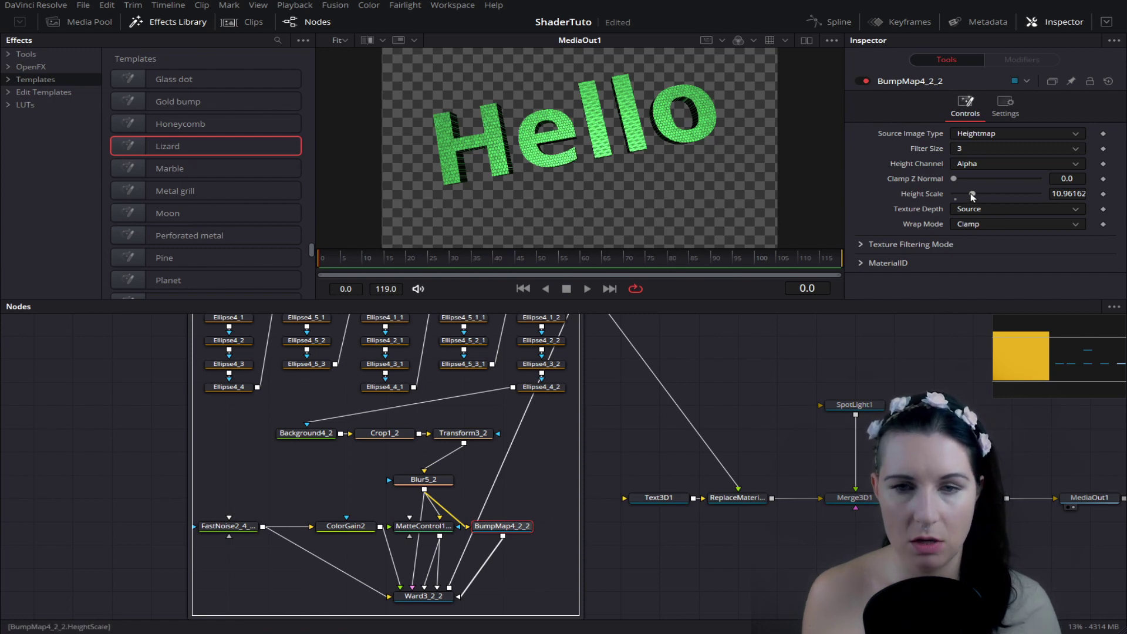
drag(977, 197, 998, 199)
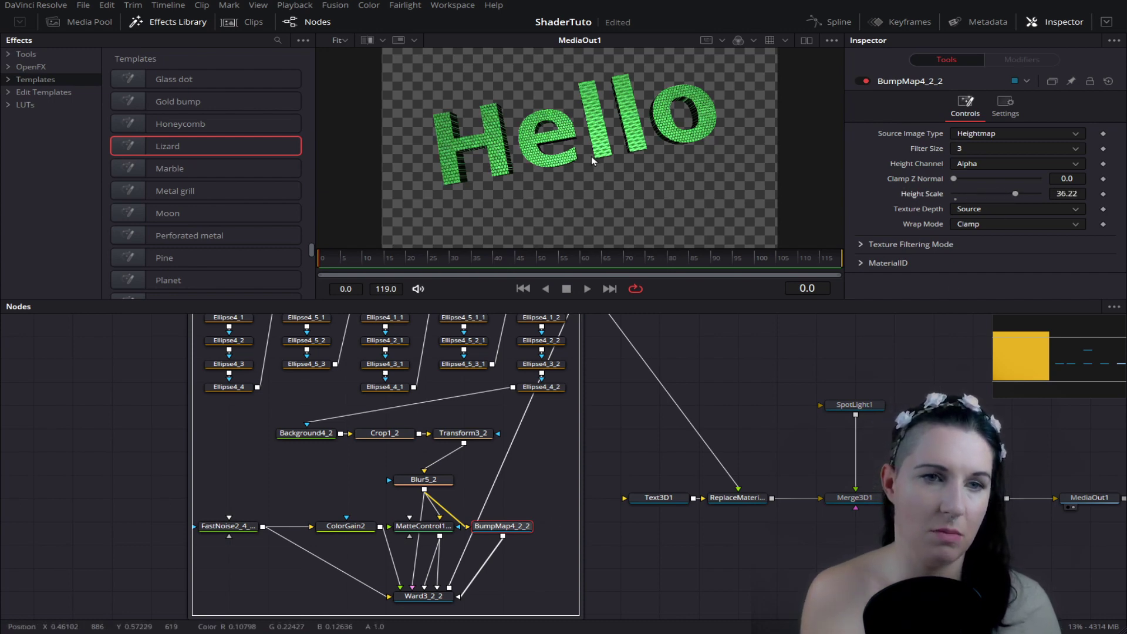
scroll(590, 156, up, 1)
scroll(647, 154, up, 1)
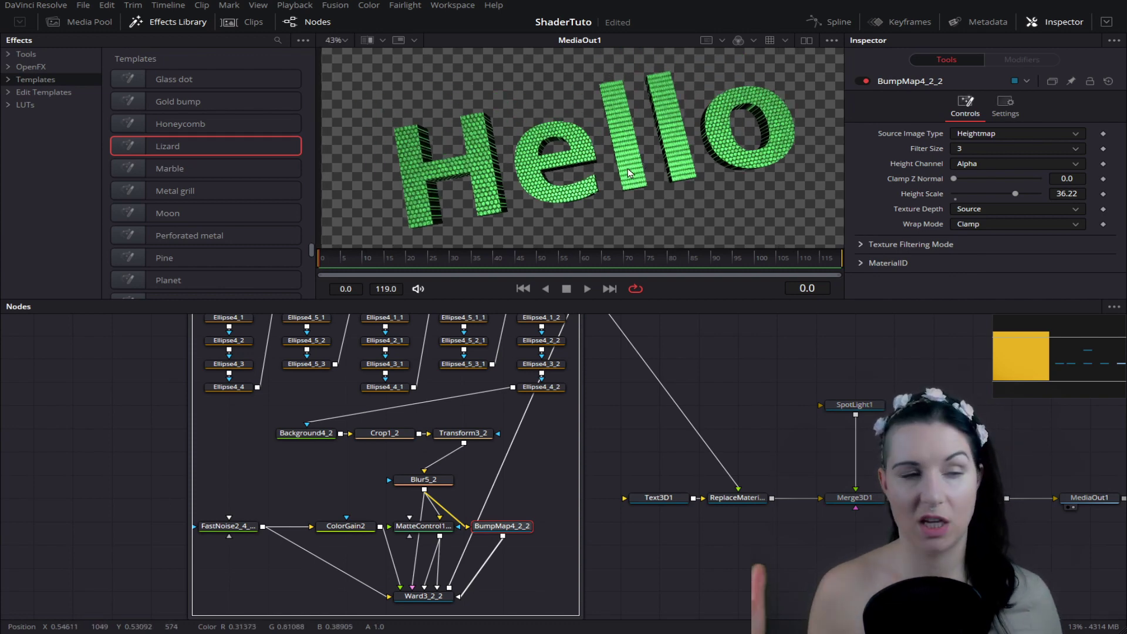
Step: Collapse the Lizard group and delete it from the node graph
scroll(229, 332, up, 2)
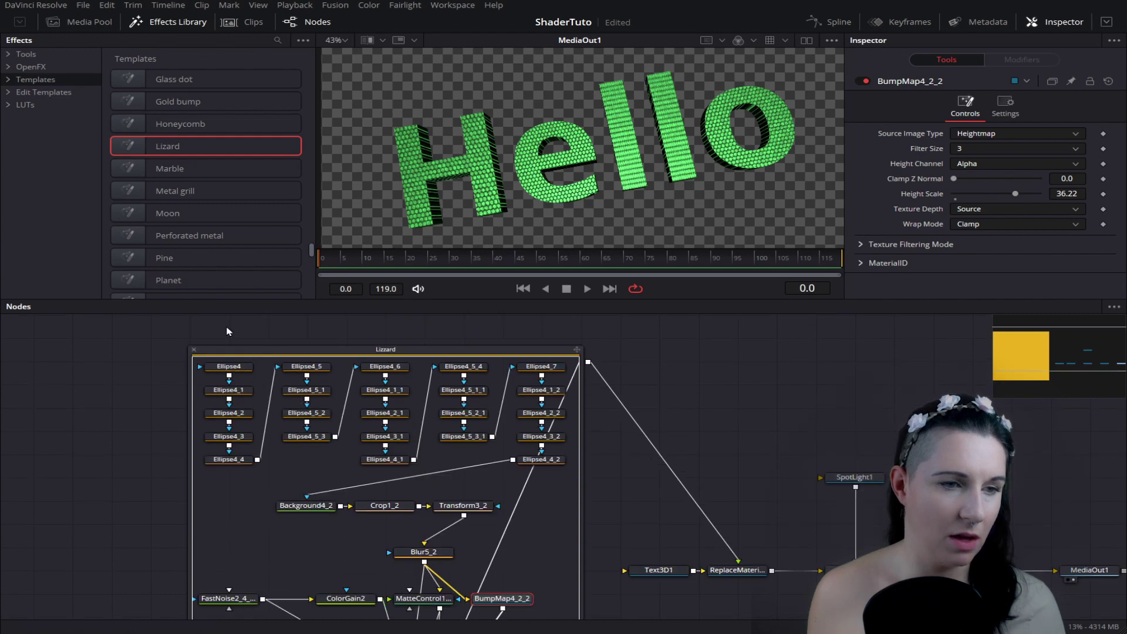
click(193, 350)
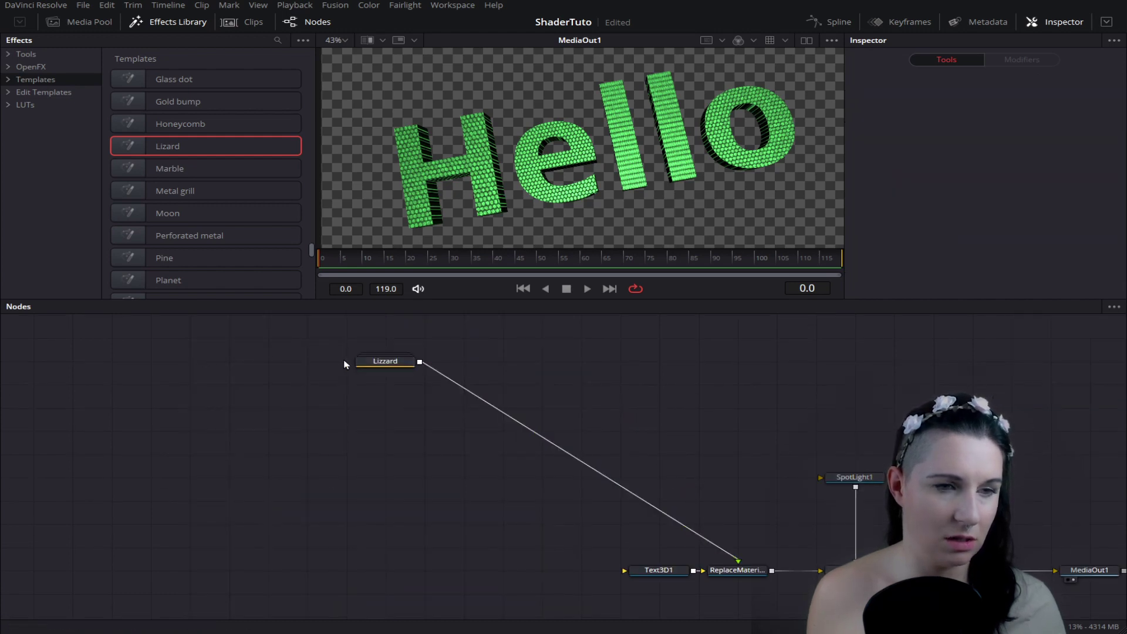
click(372, 367)
key(Delete)
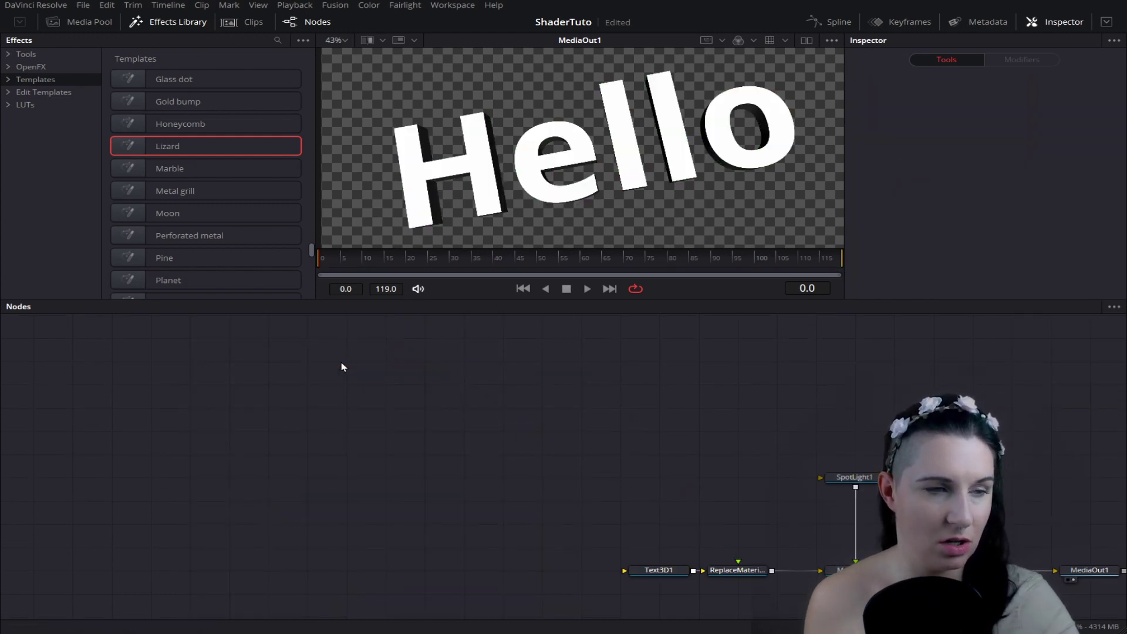
Step: Add the Carbon fiber template, connected to ReplaceMaterial, and select the CarbonFiber node
scroll(215, 276, up, 2)
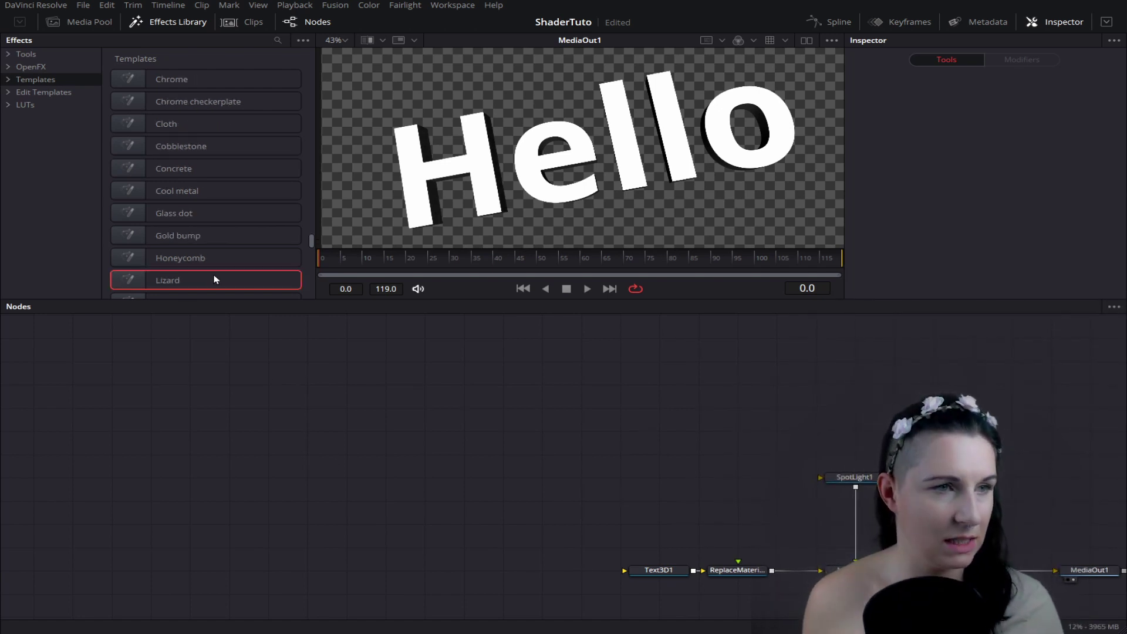
scroll(216, 279, up, 2)
scroll(180, 222, up, 2)
scroll(189, 244, up, 2)
scroll(213, 251, down, 2)
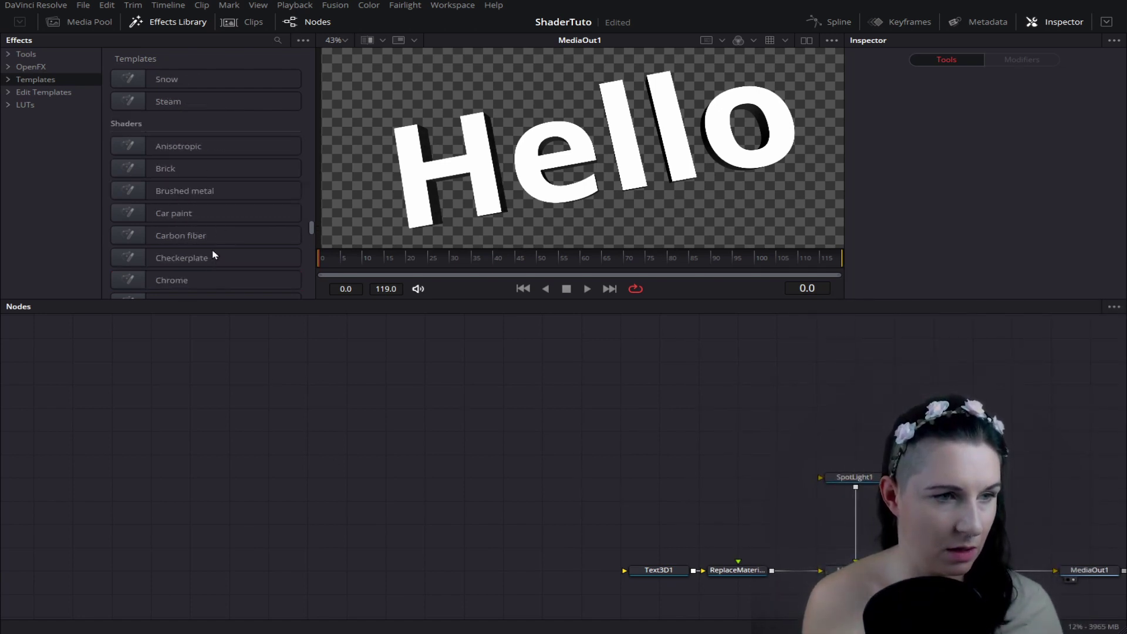
scroll(213, 254, down, 2)
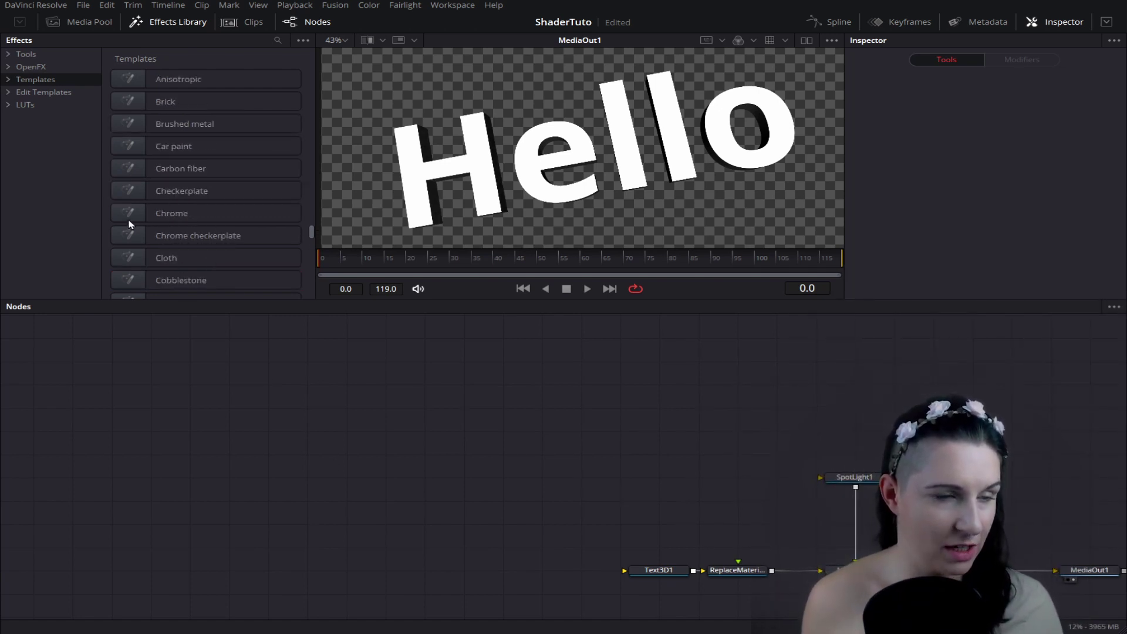
mouse_move(135, 169)
mouse_down()
mouse_move(620, 361)
mouse_move(746, 572)
mouse_up()
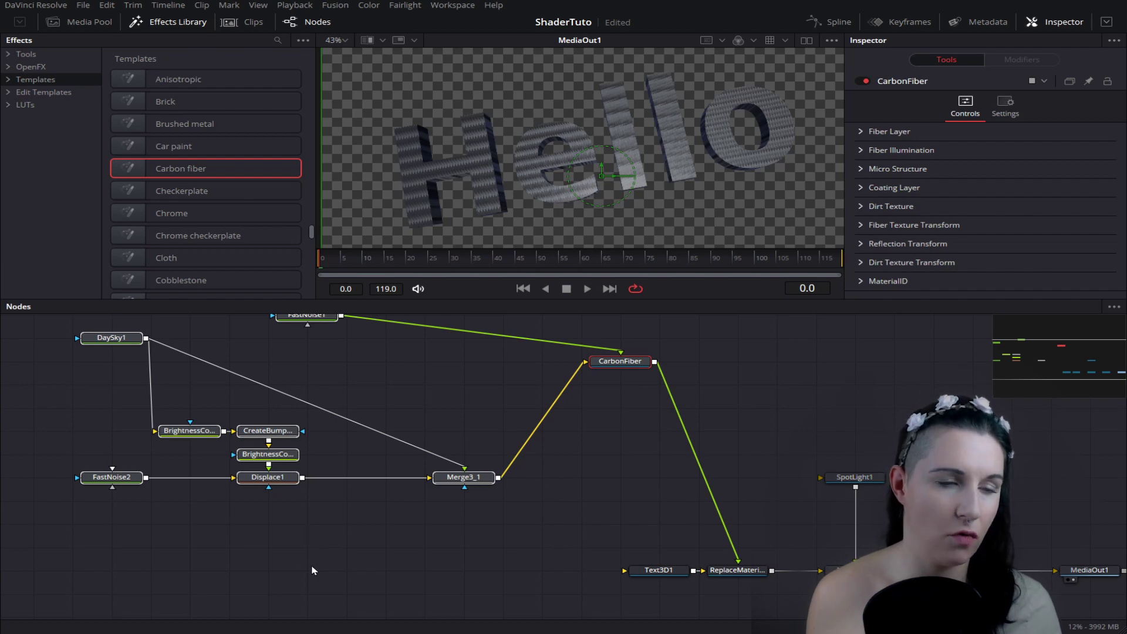
drag(312, 570, 376, 586)
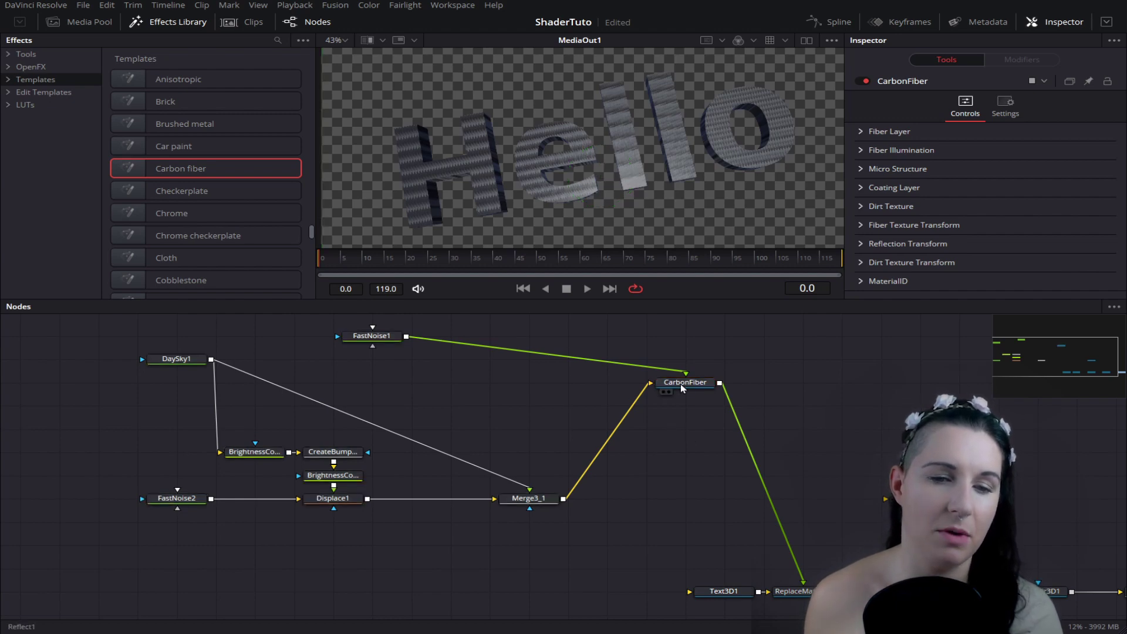
mouse_move(683, 388)
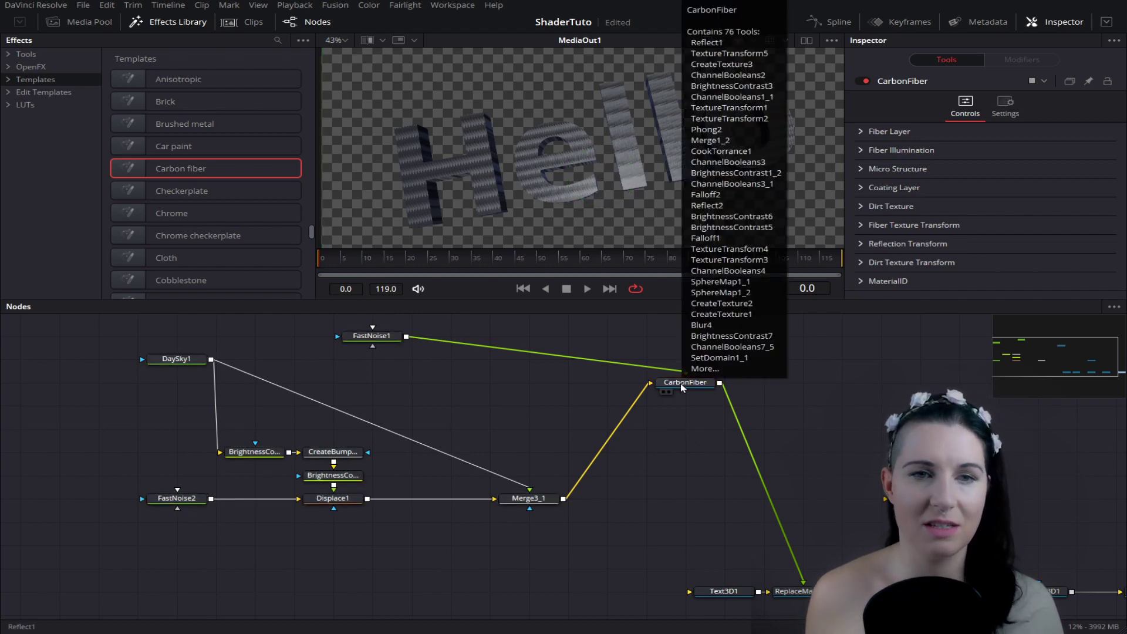
click(682, 387)
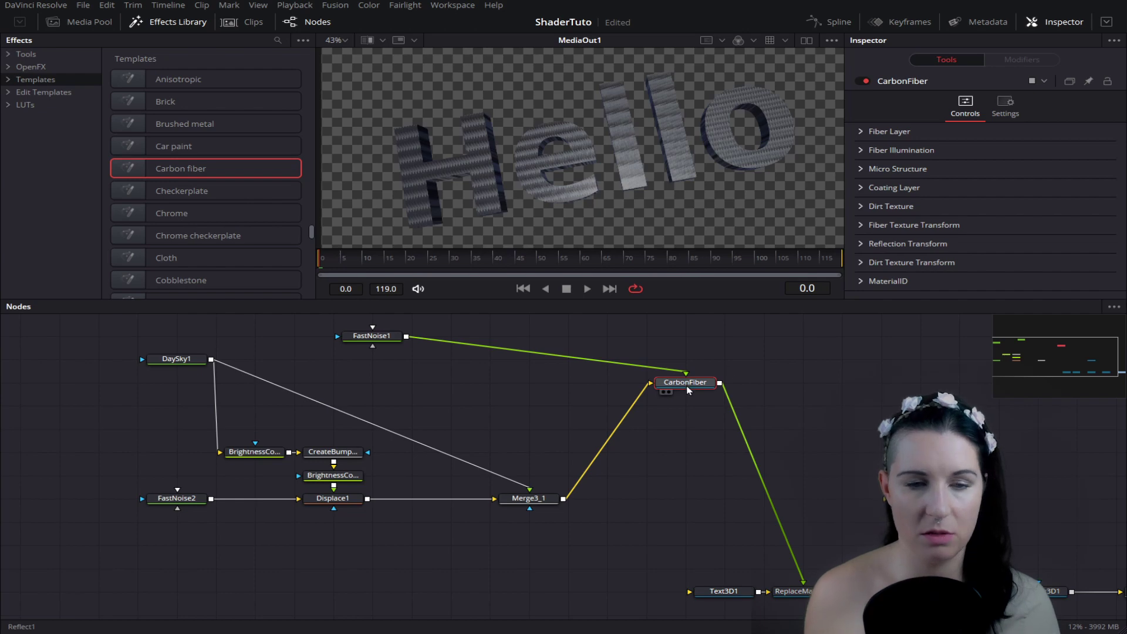
mouse_move(697, 386)
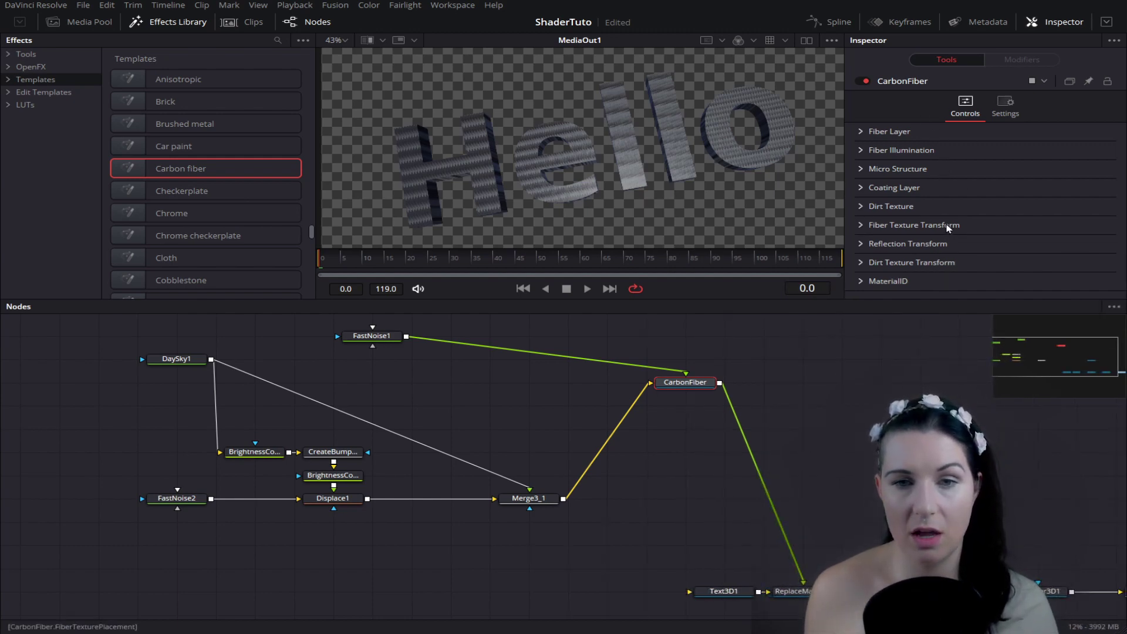
Step: Under Fiber Texture Transform, set U Scale 0.153 and V Scale 0.236
scroll(731, 196, up, 3)
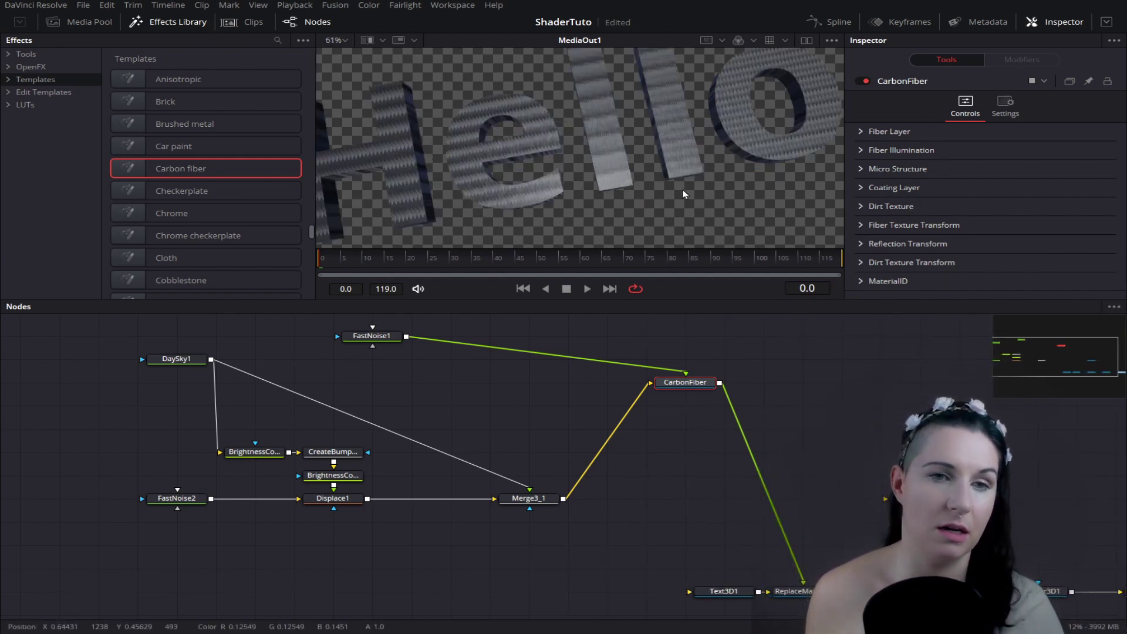
scroll(675, 226, down, 1)
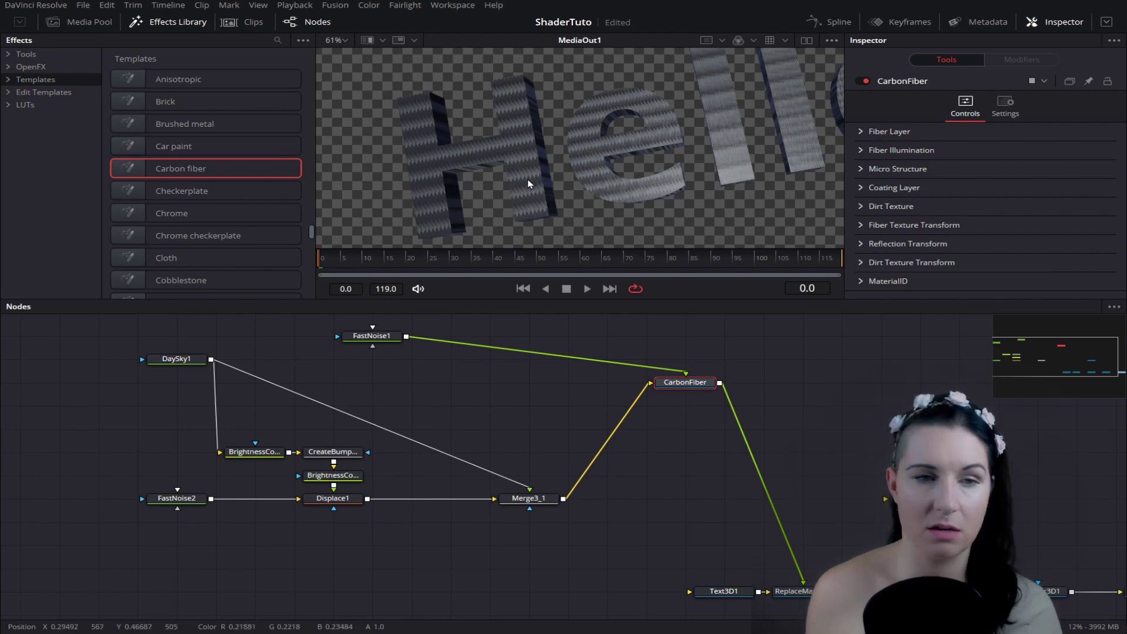
scroll(529, 183, up, 2)
scroll(530, 182, up, 1)
scroll(530, 180, up, 1)
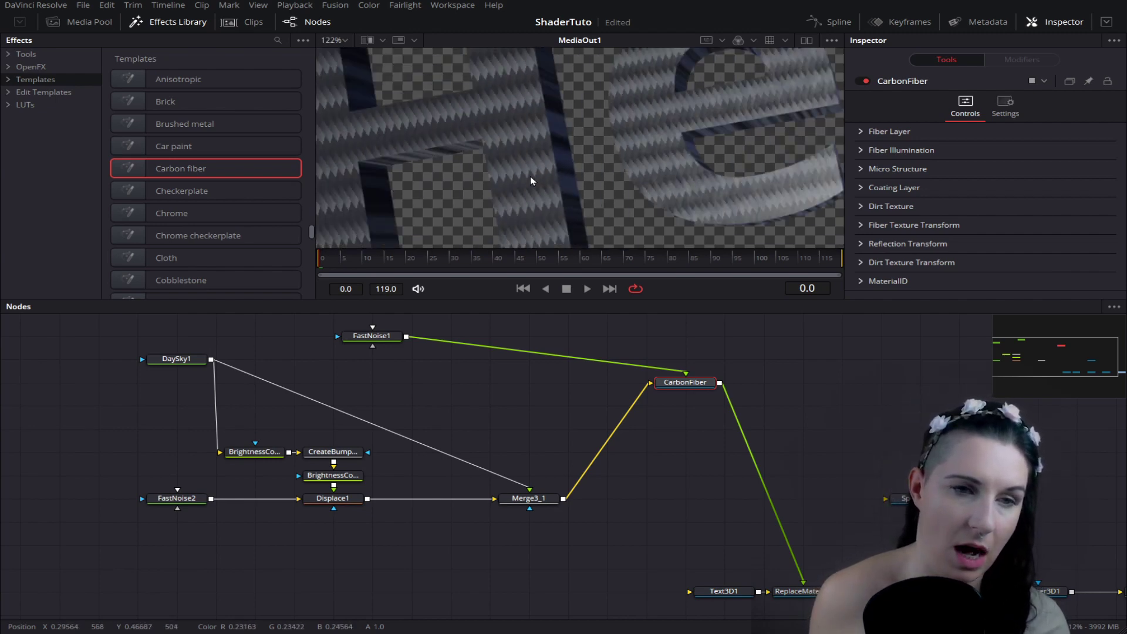
scroll(530, 176, down, 4)
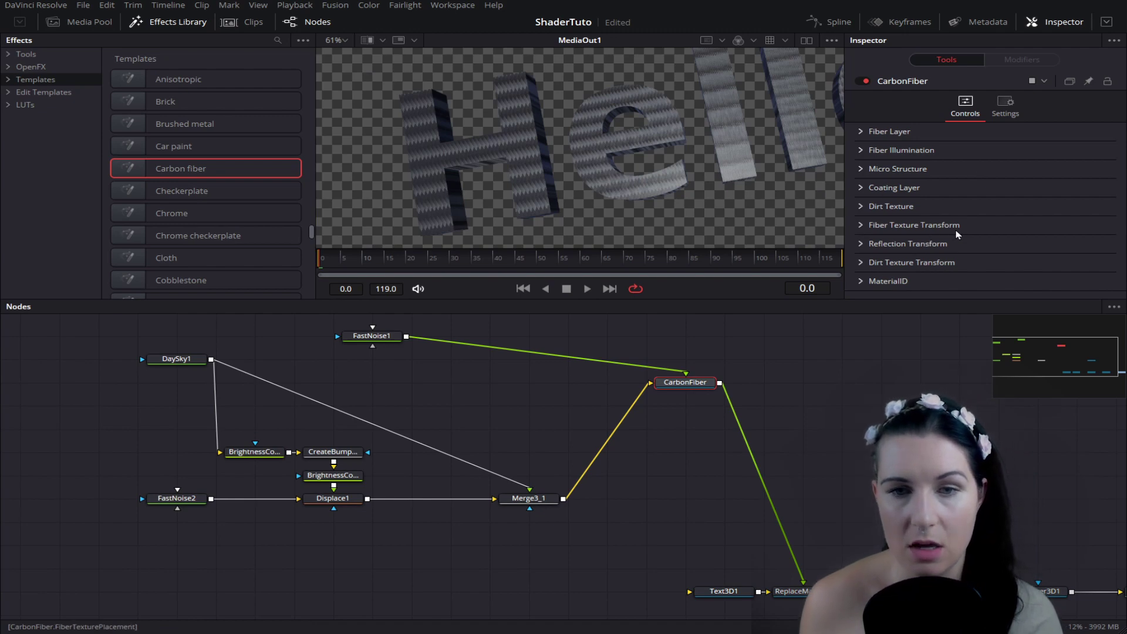
click(879, 226)
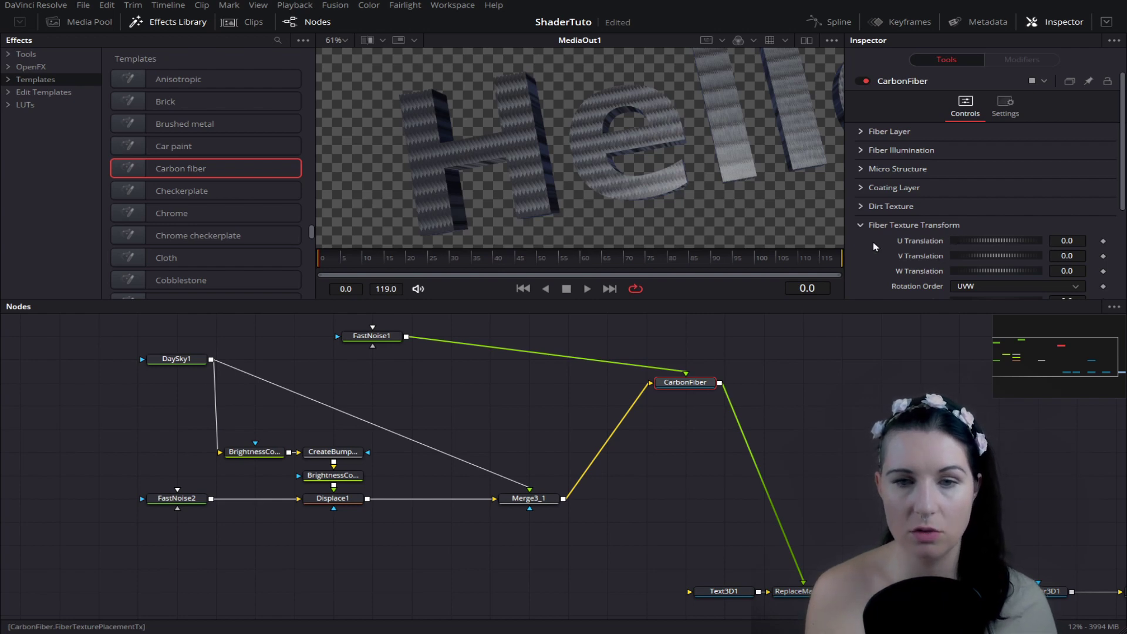
scroll(872, 242, down, 5)
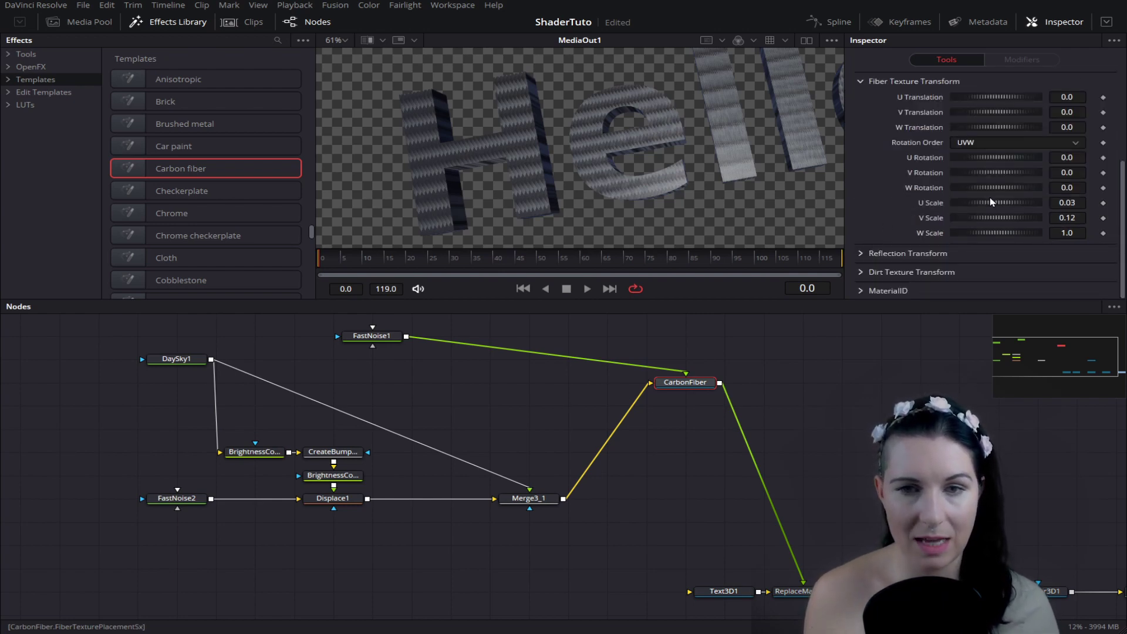
mouse_move(984, 202)
mouse_down()
mouse_move(997, 208)
mouse_move(992, 222)
mouse_up()
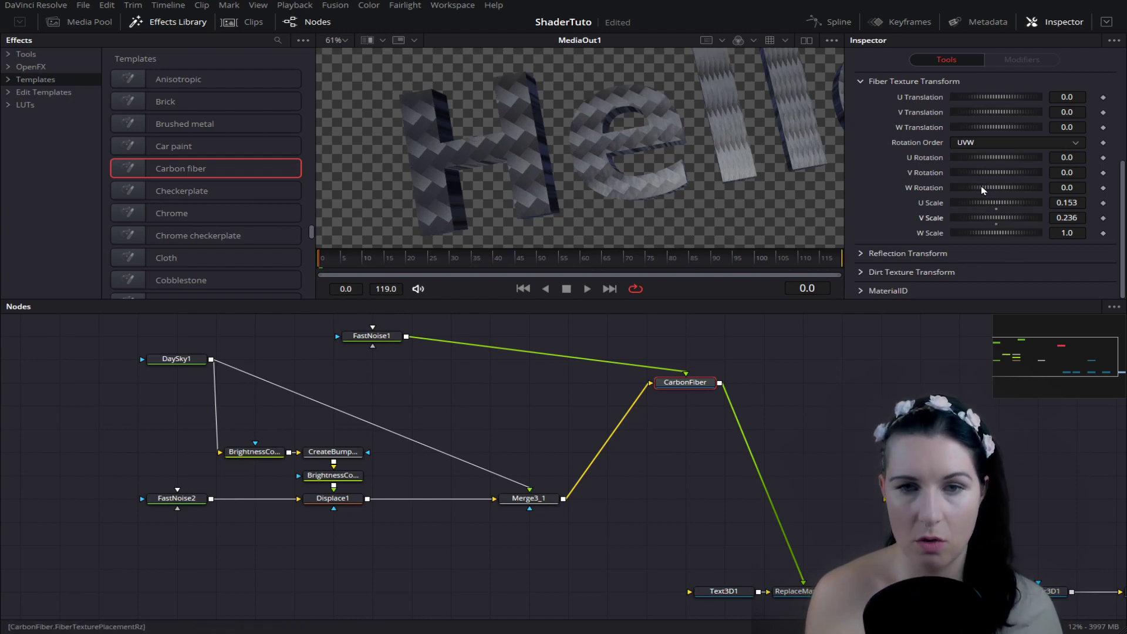
Step: Rotate the carbon-fibre weave to W Rotation 2.21
drag(985, 187, 1079, 187)
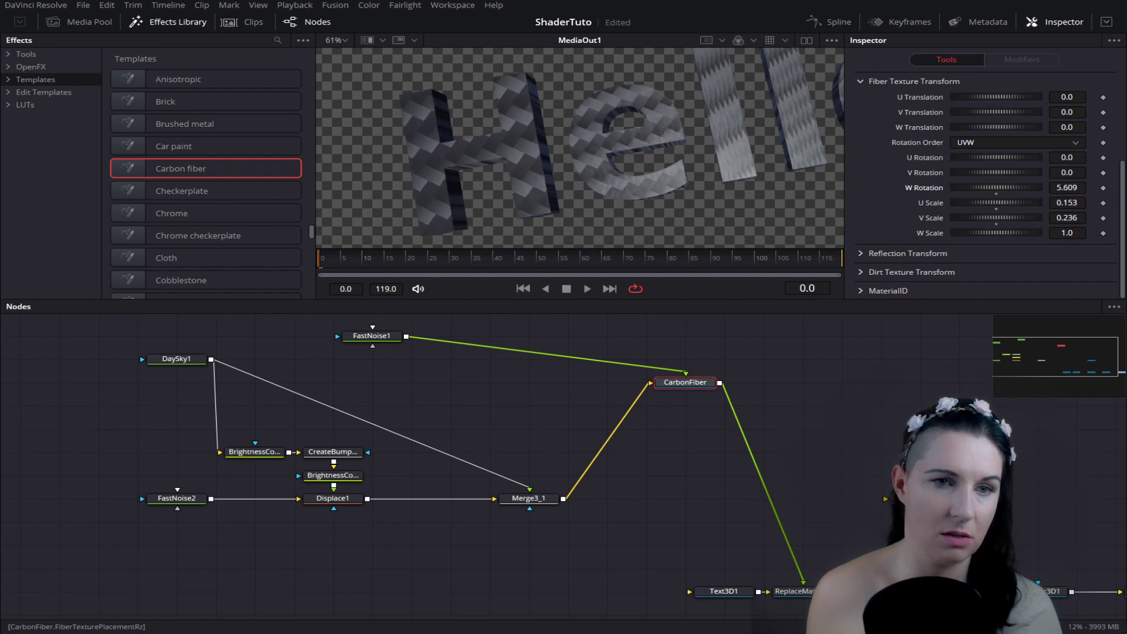
drag(1067, 187, 1062, 187)
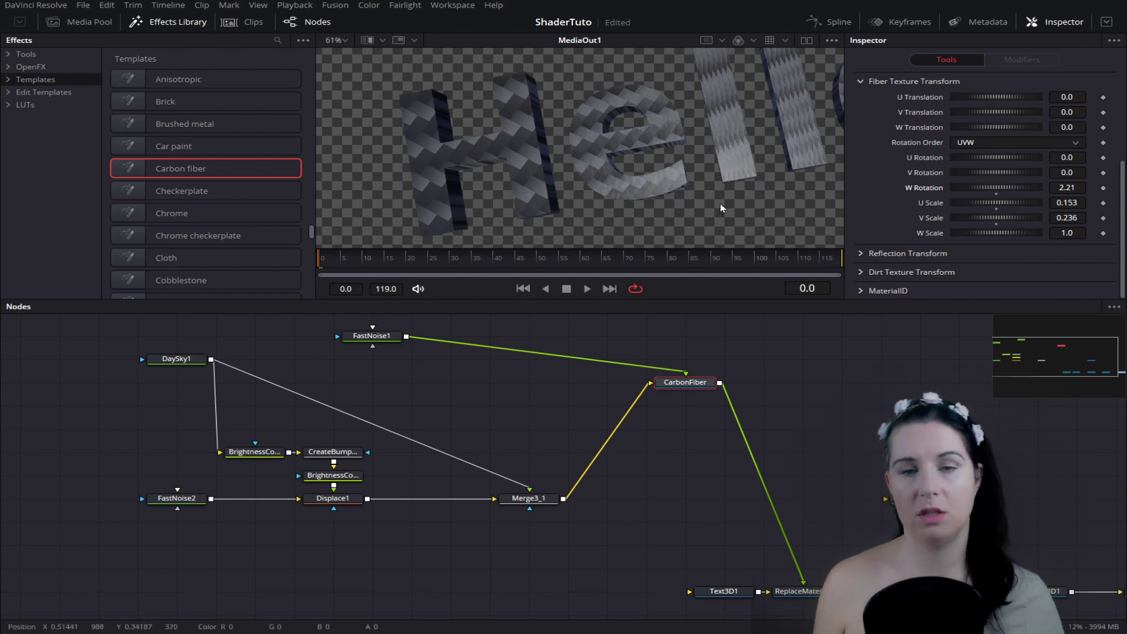
scroll(655, 170, down, 2)
scroll(655, 171, down, 2)
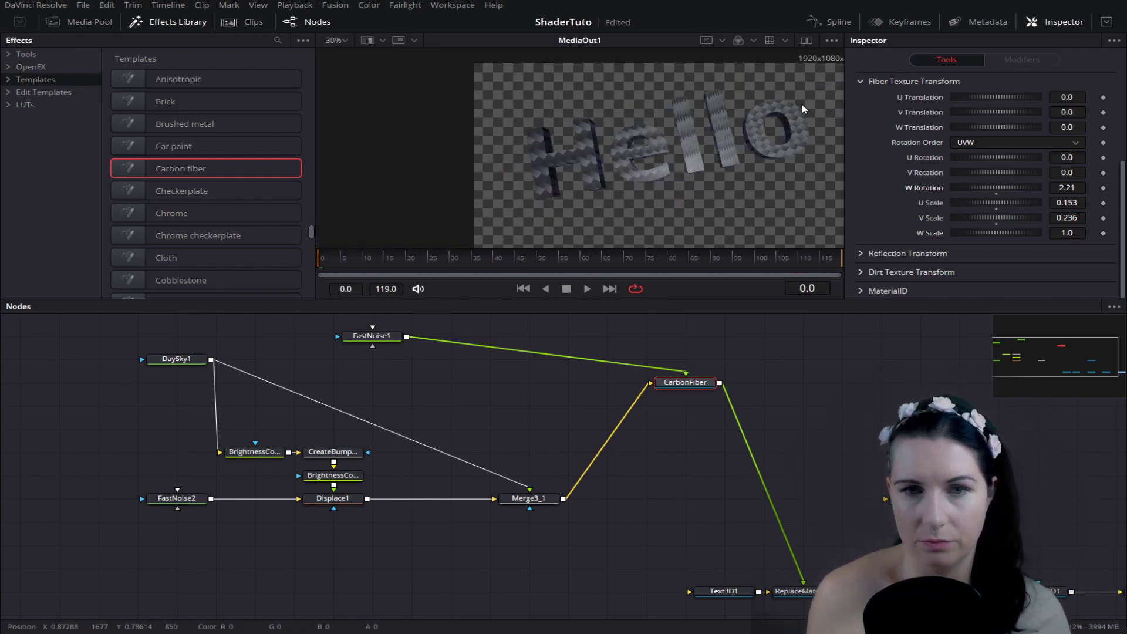
Step: Set the Fiber Layer's Face On colour to pink (Red 1.0, Green 0.0, Blue 0.498)
click(859, 82)
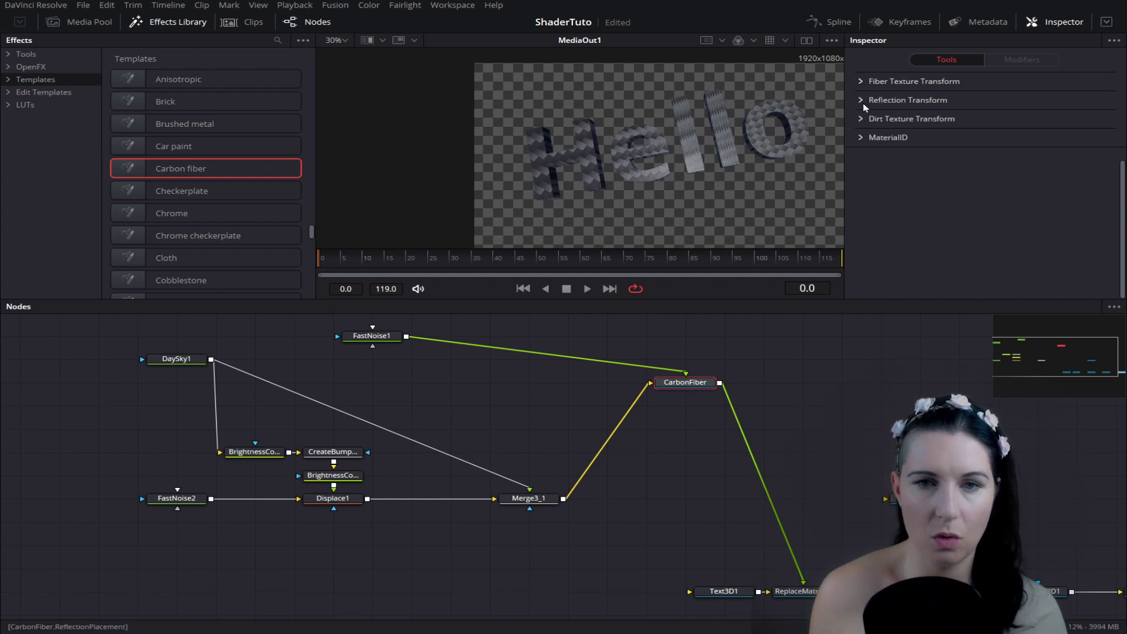
click(896, 135)
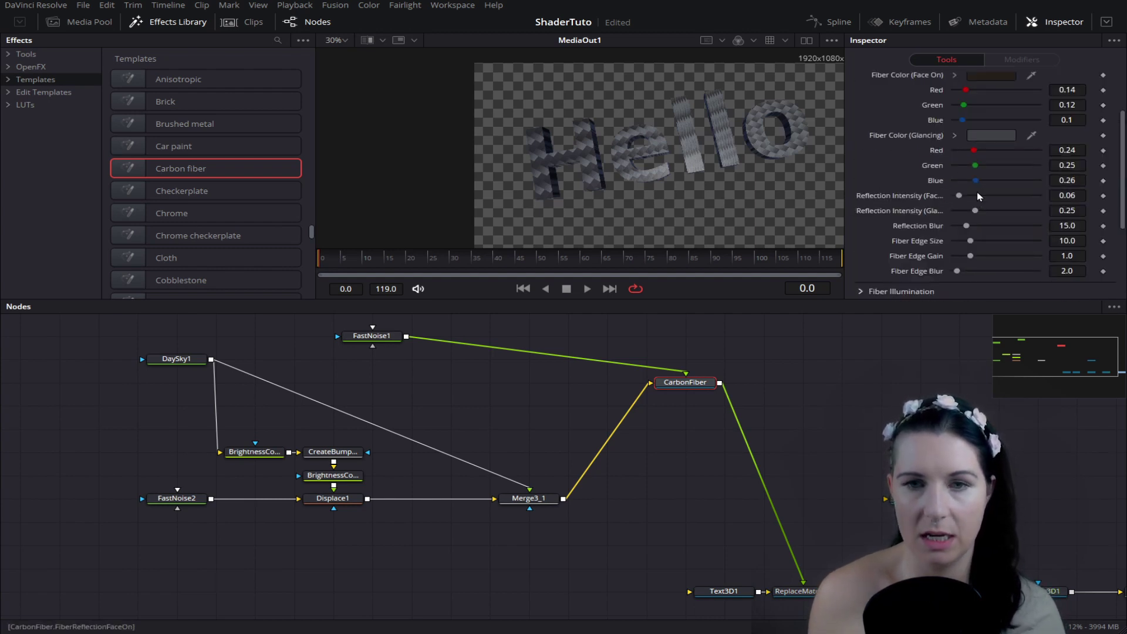
click(983, 147)
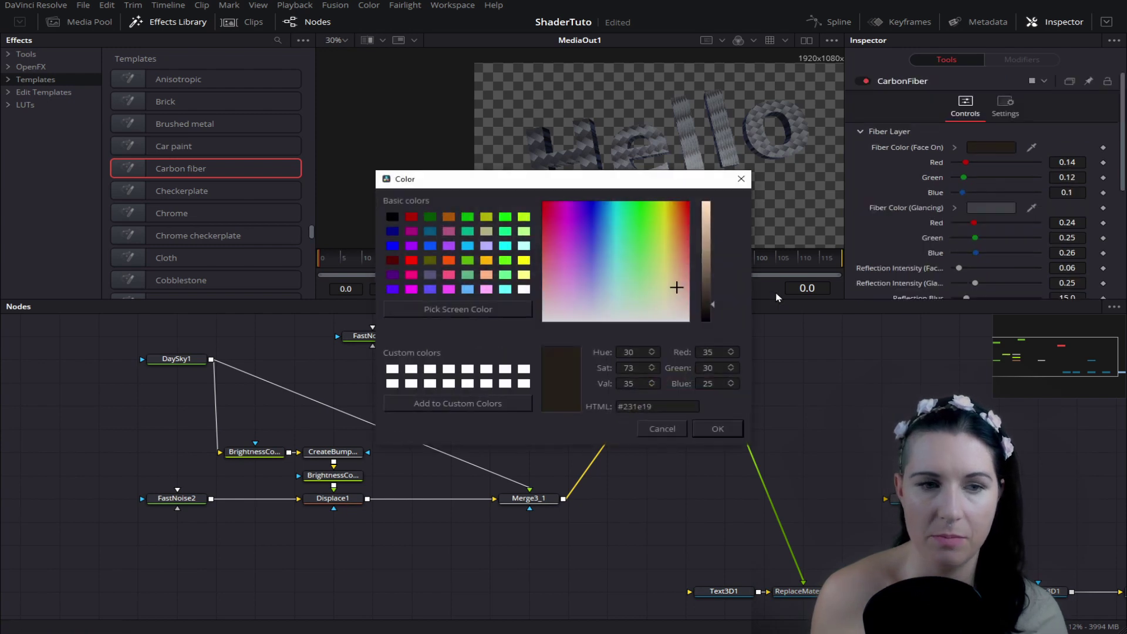
click(411, 274)
click(730, 435)
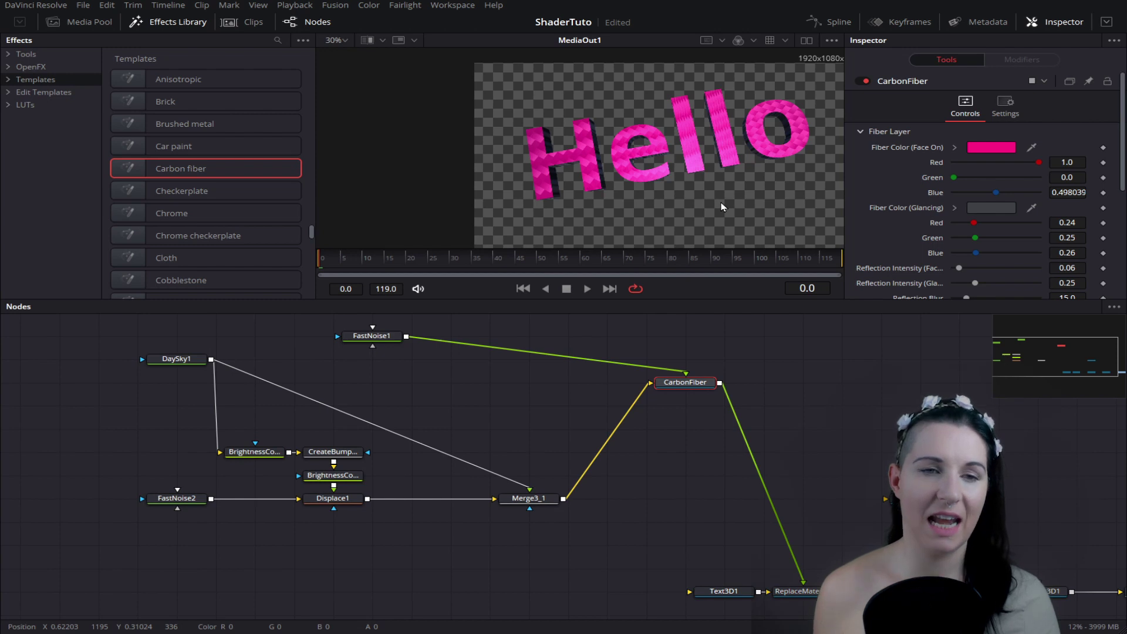
Step: In the Dirt Texture settings, set Dirt Texture Strength to 0.0
scroll(924, 176, down, 5)
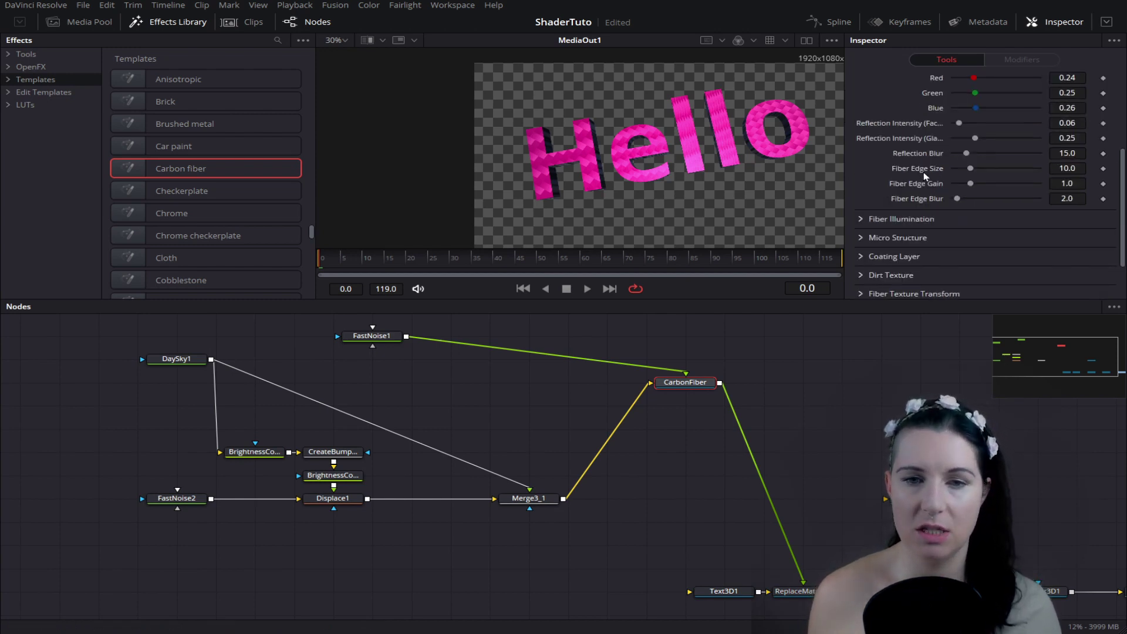
scroll(941, 252, down, 2)
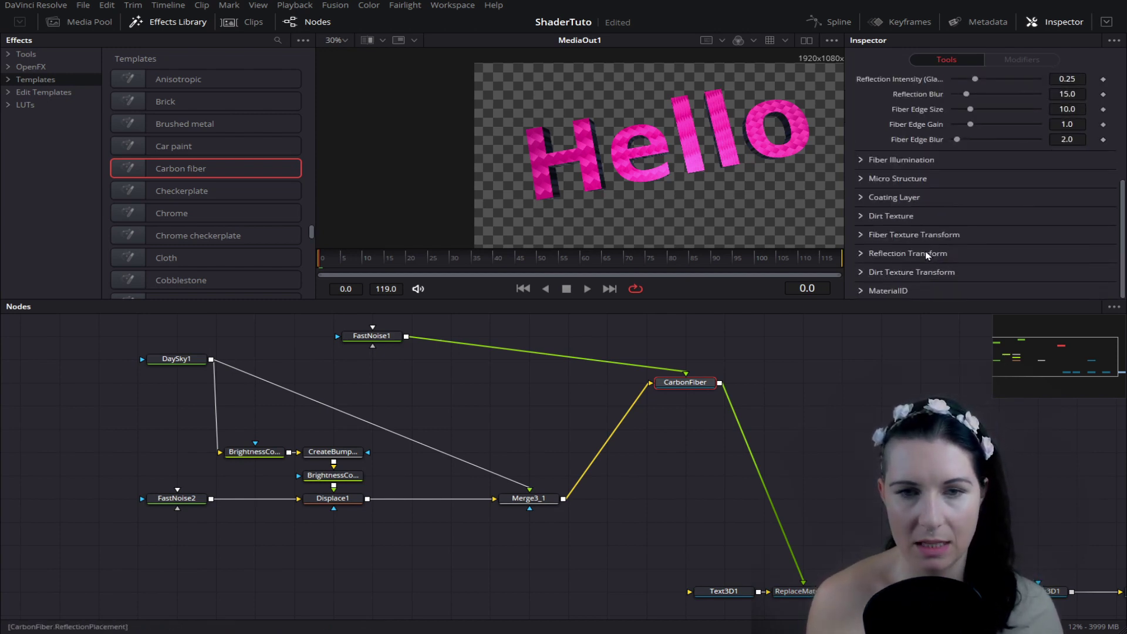
click(913, 218)
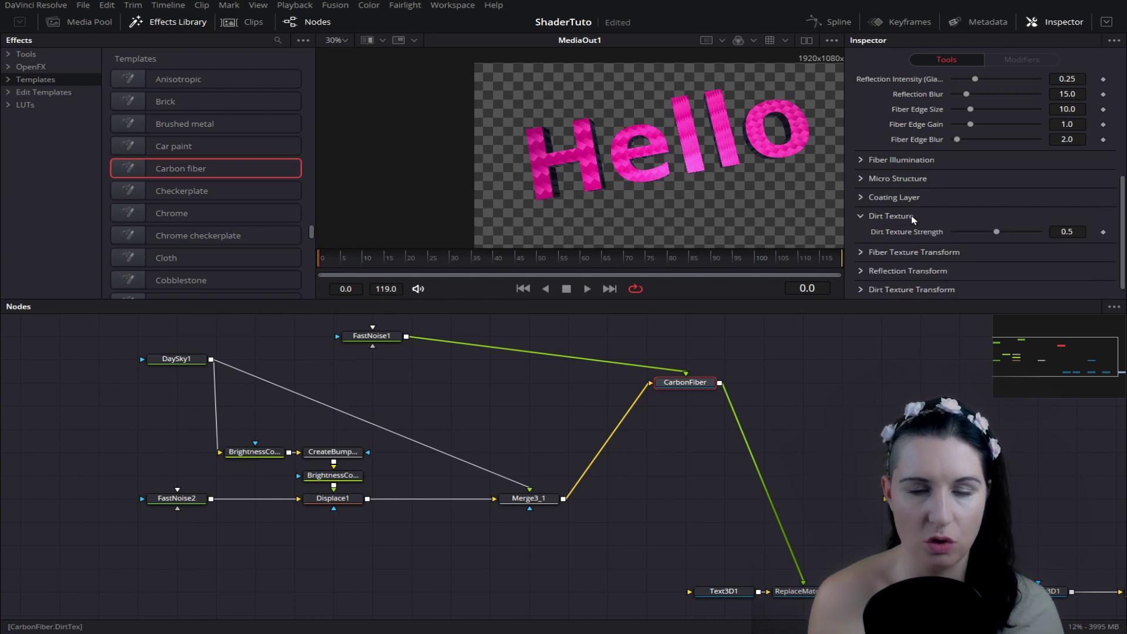
scroll(692, 184, up, 4)
scroll(603, 118, up, 2)
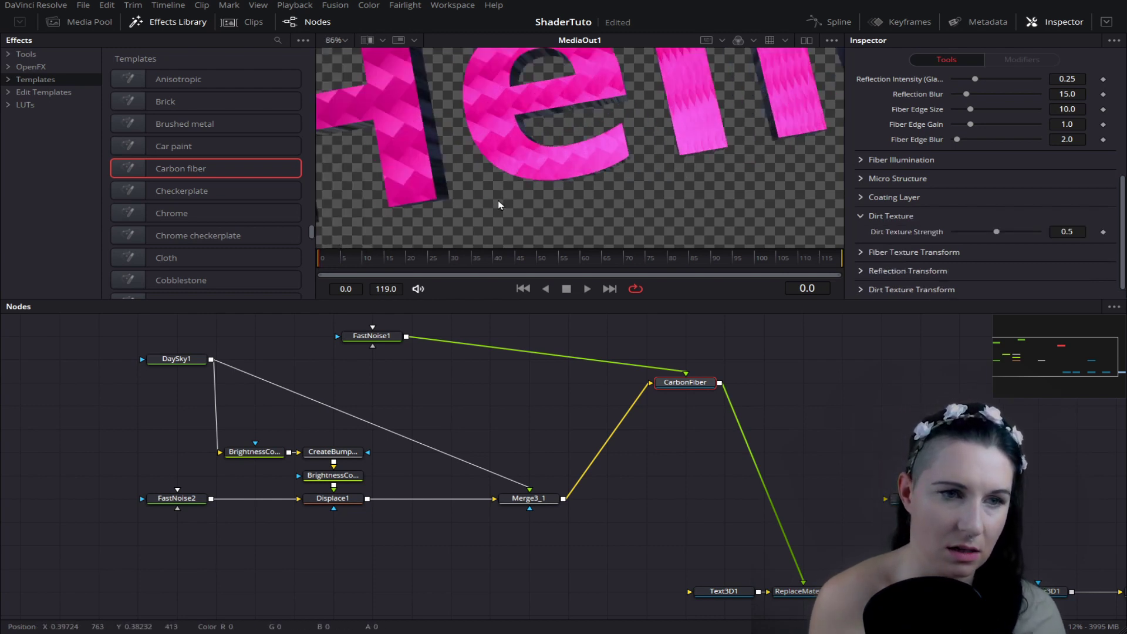
scroll(586, 160, down, 6)
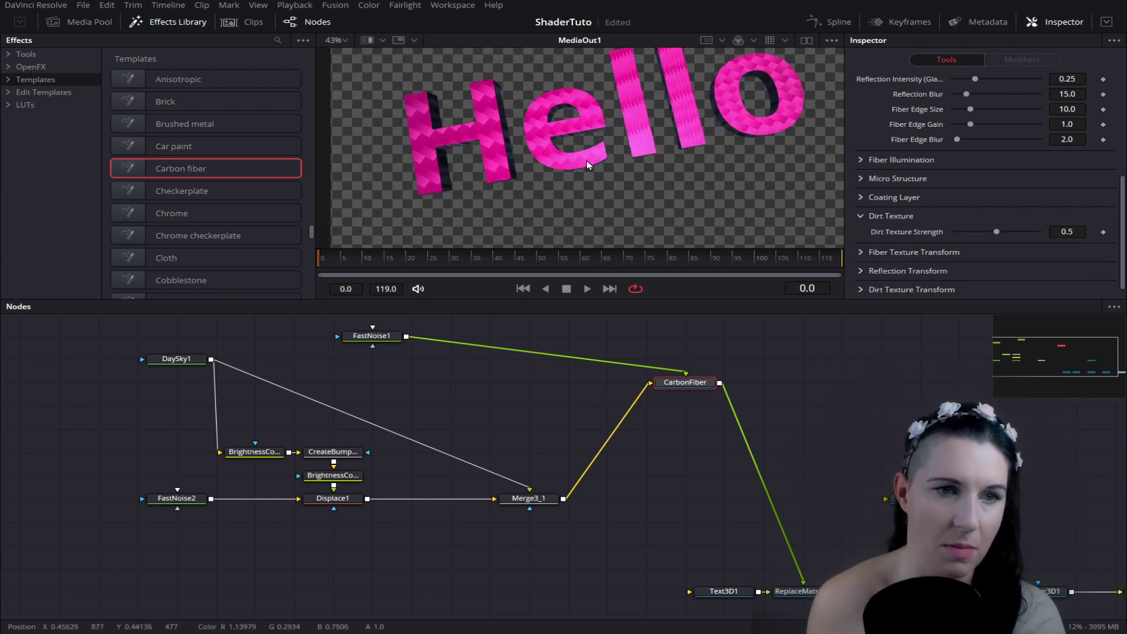
drag(996, 233, 929, 245)
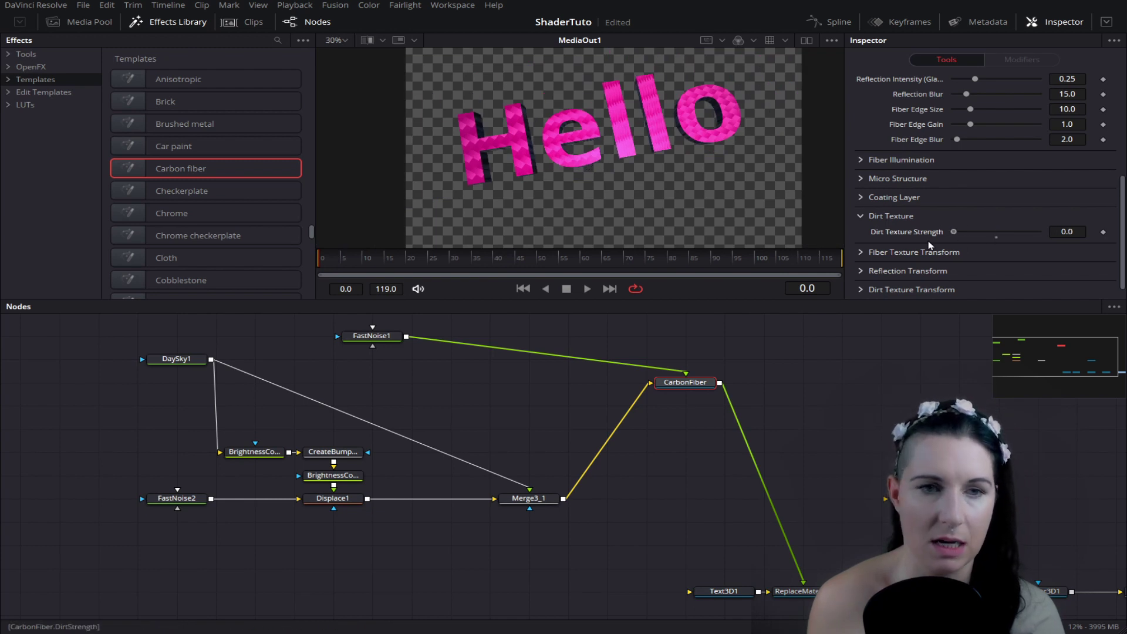
Step: Raise Dirt Texture Strength to 1.0 to compare the dirt effect
scroll(674, 196, up, 4)
scroll(646, 254, up, 2)
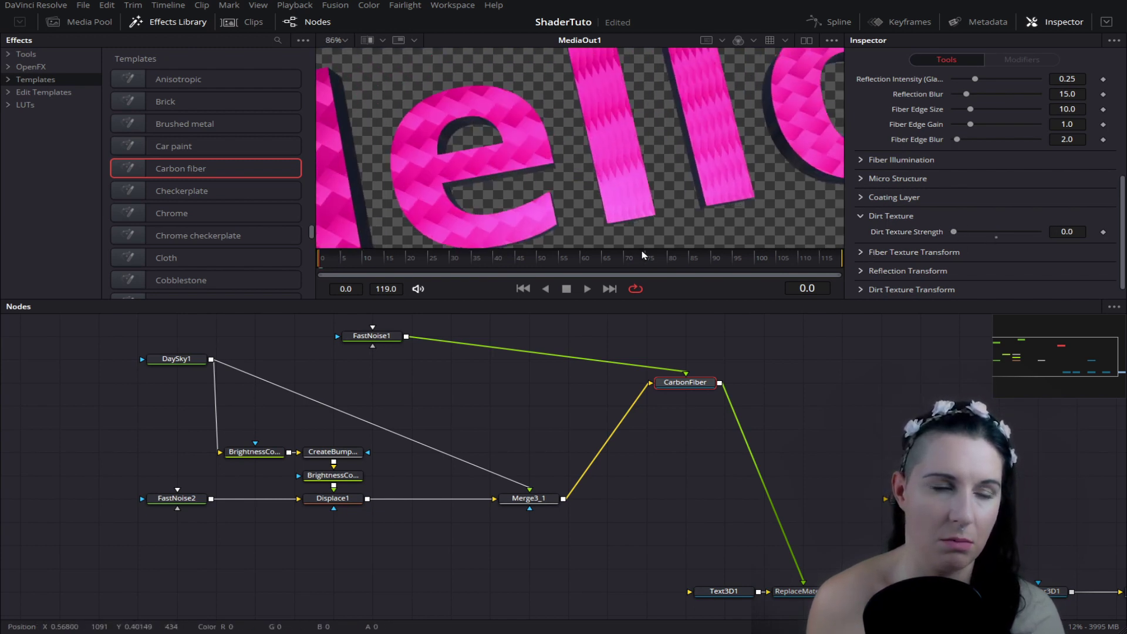
scroll(576, 158, down, 1)
scroll(577, 157, down, 1)
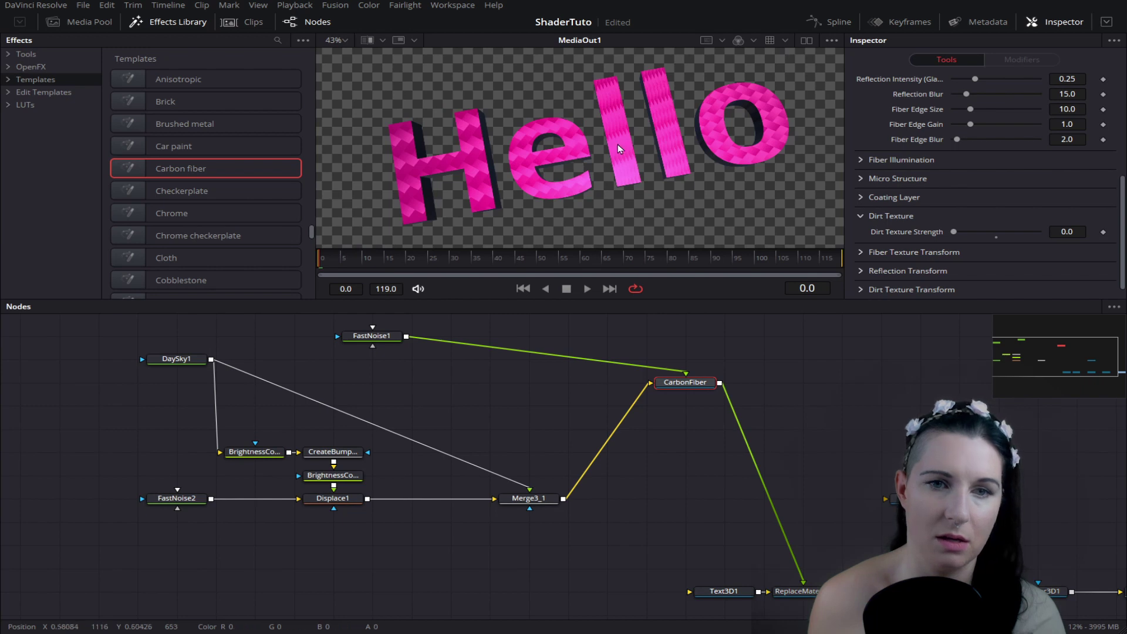
drag(953, 232, 1088, 238)
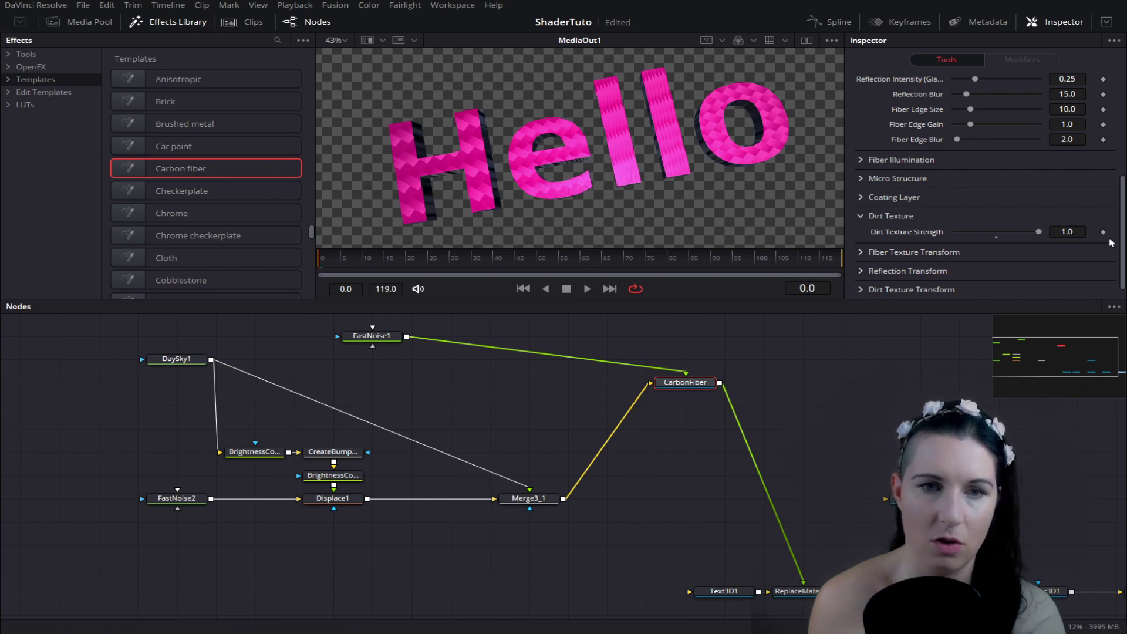
Step: Return Dirt Texture Strength to 0.0, removing the dirt
scroll(779, 170, up, 1)
scroll(740, 151, up, 1)
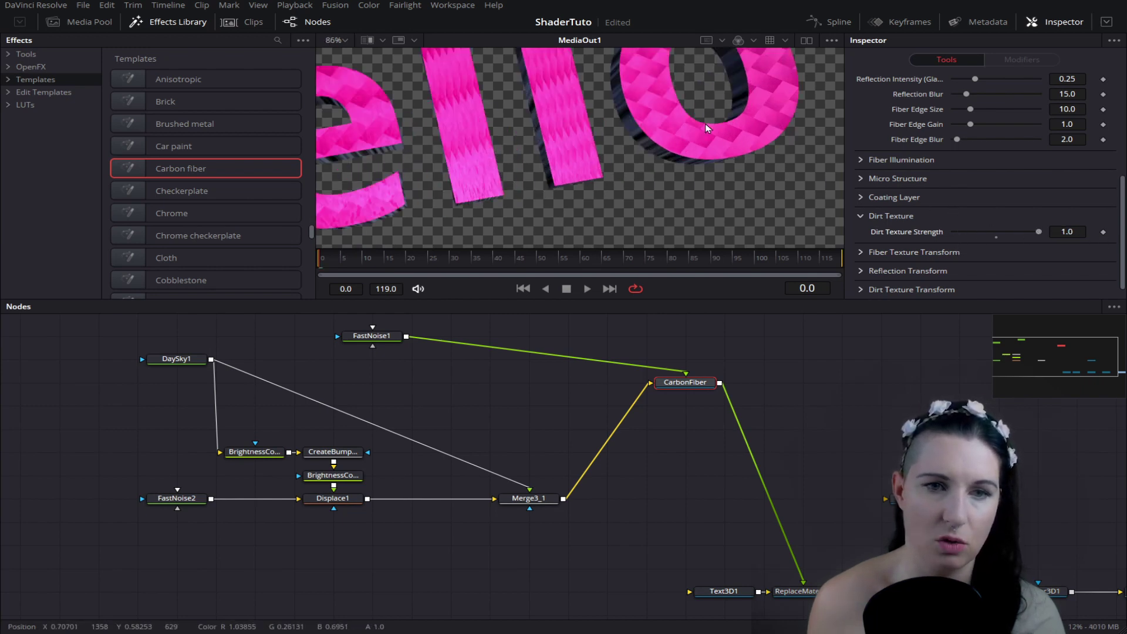
scroll(587, 192, down, 1)
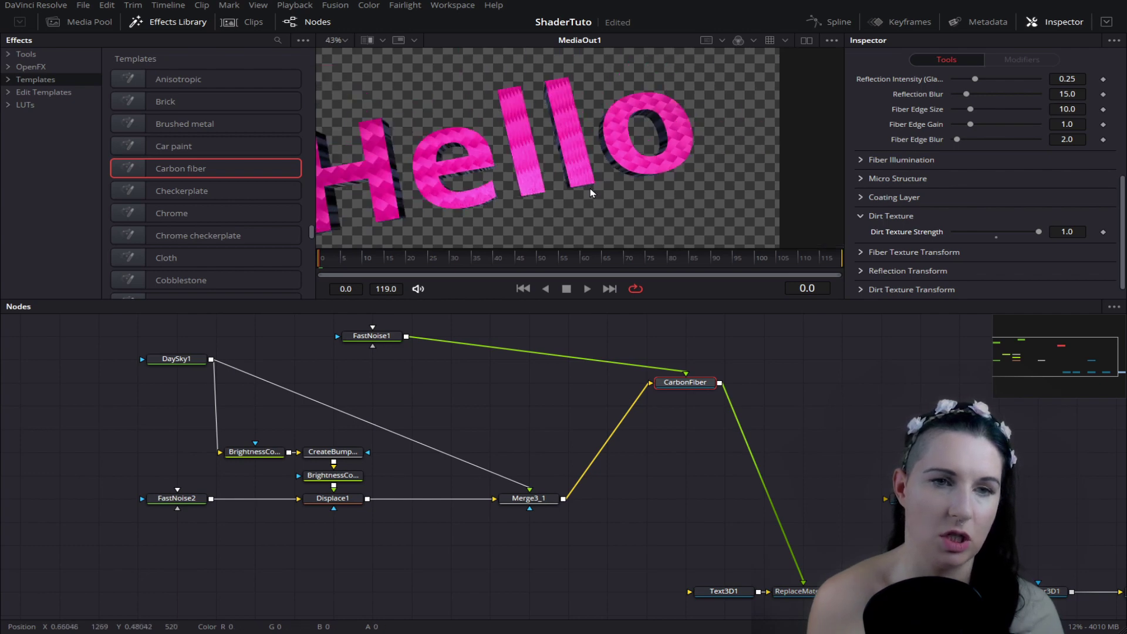
scroll(548, 213, down, 1)
scroll(642, 194, down, 1)
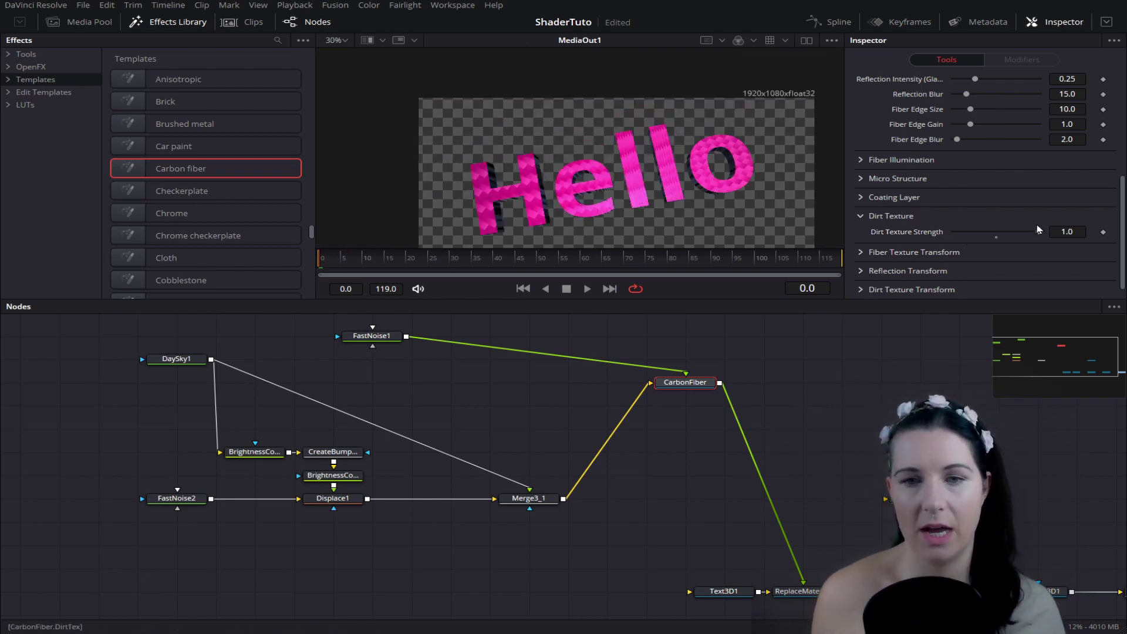
drag(1038, 232, 952, 232)
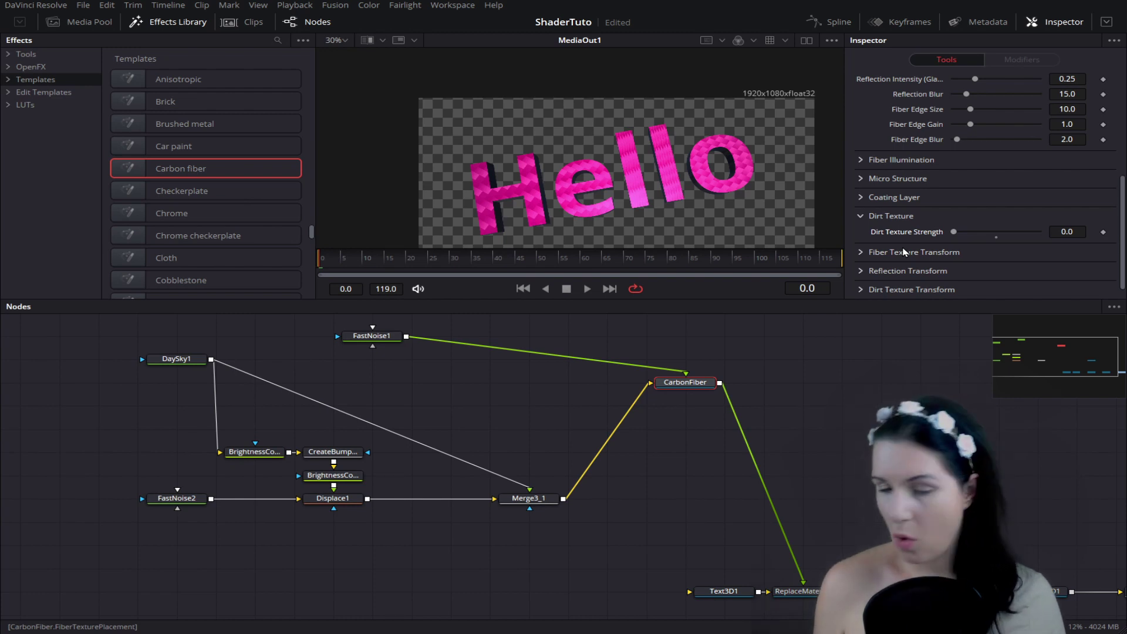
Step: Delete the whole CarbonFiber node chain, leaving the text, light, merge and output nodes
scroll(748, 421, up, 2)
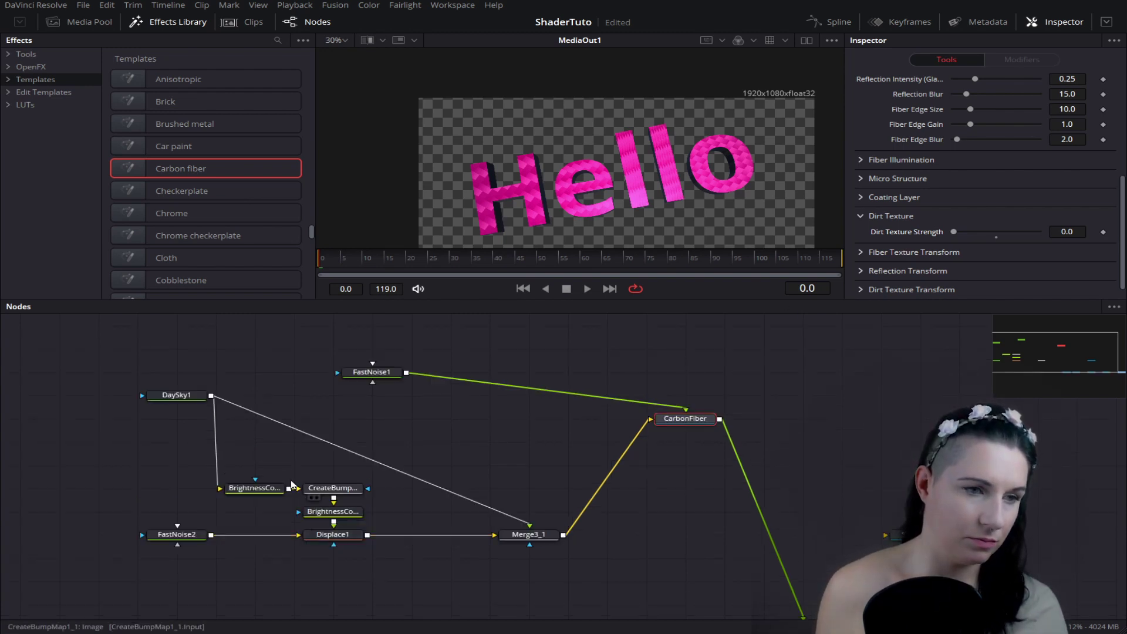
drag(130, 357, 730, 549)
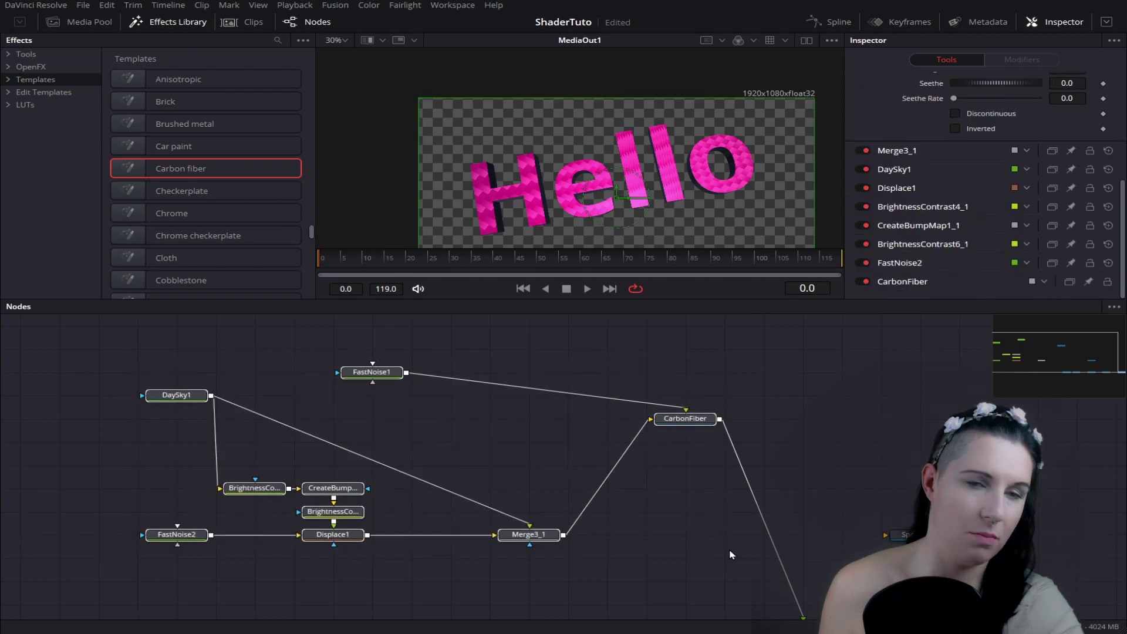
key(Delete)
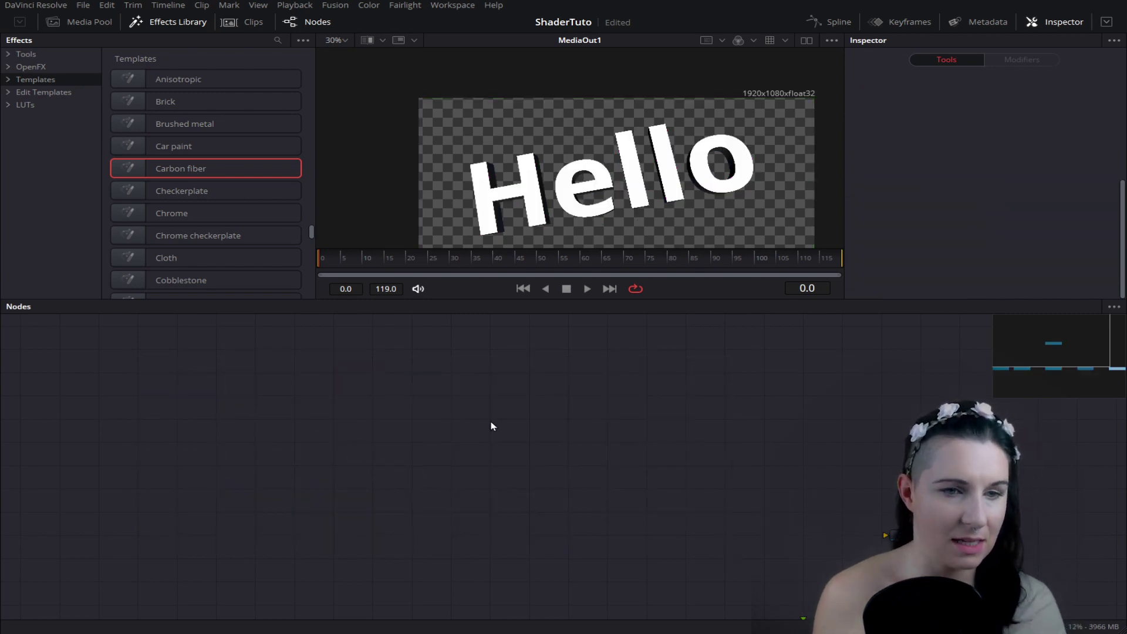
drag(777, 476, 682, 370)
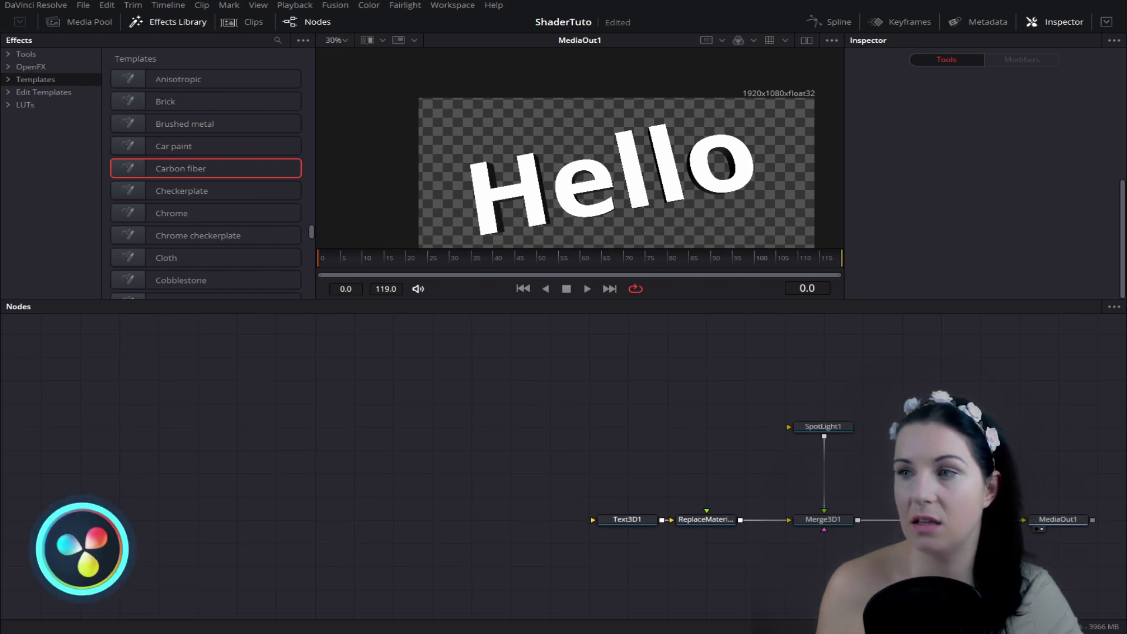
Step: Add a Shape3D node via the 'shape' search and connect it into Merge3D
key(ctrl+space)
text(sha)
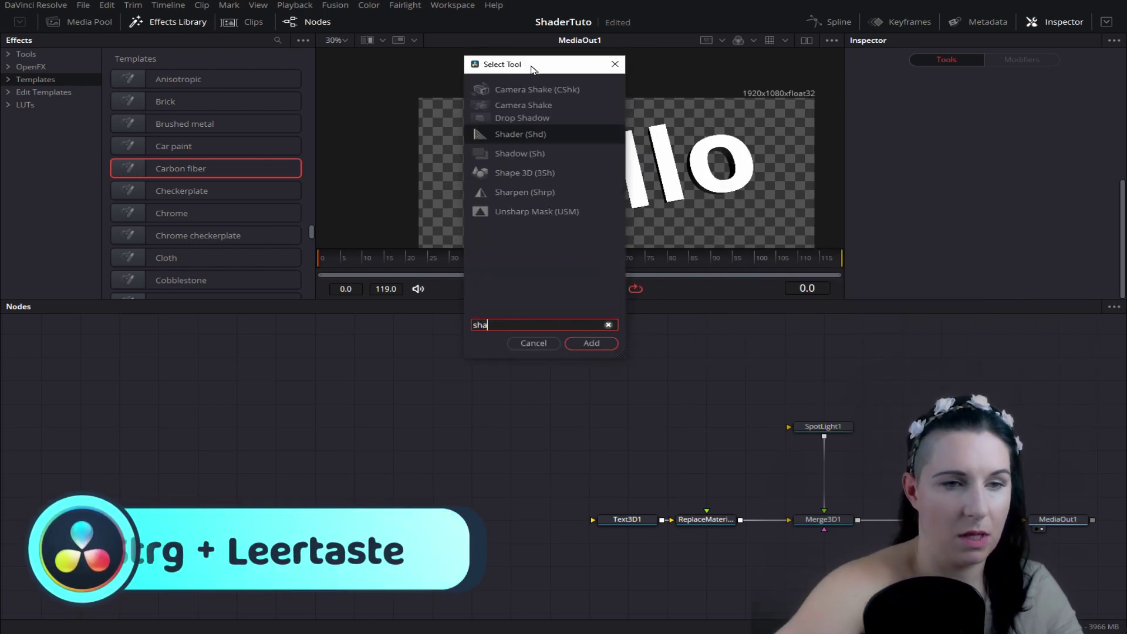
text(pe)
key(Return)
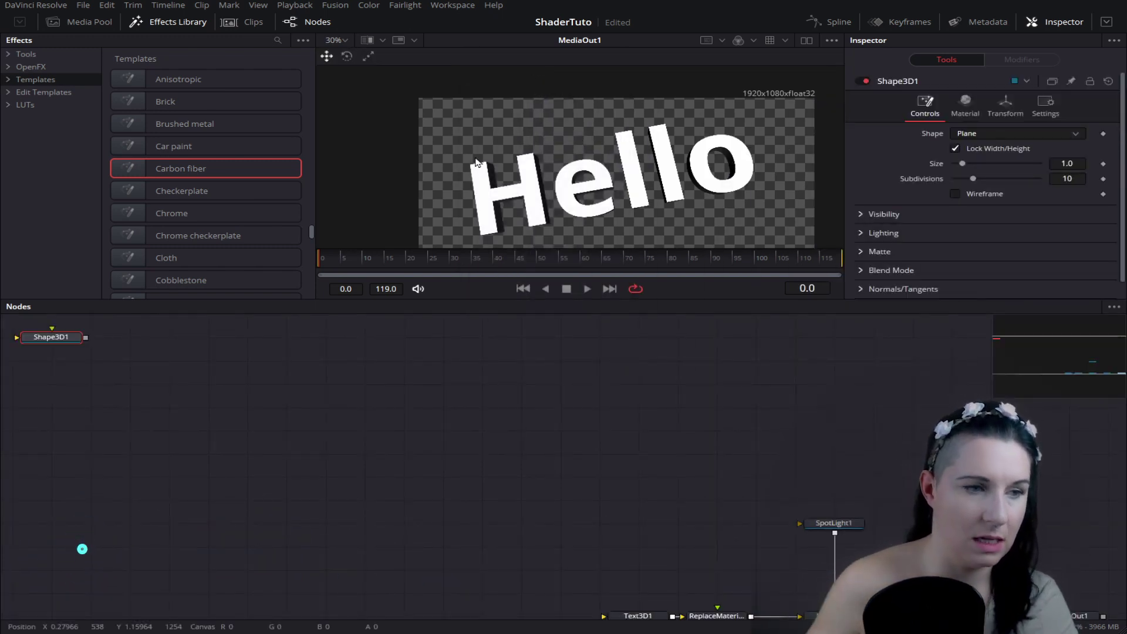
mouse_move(53, 338)
mouse_down()
mouse_move(675, 502)
mouse_move(710, 475)
mouse_up()
scroll(740, 536, down, 2)
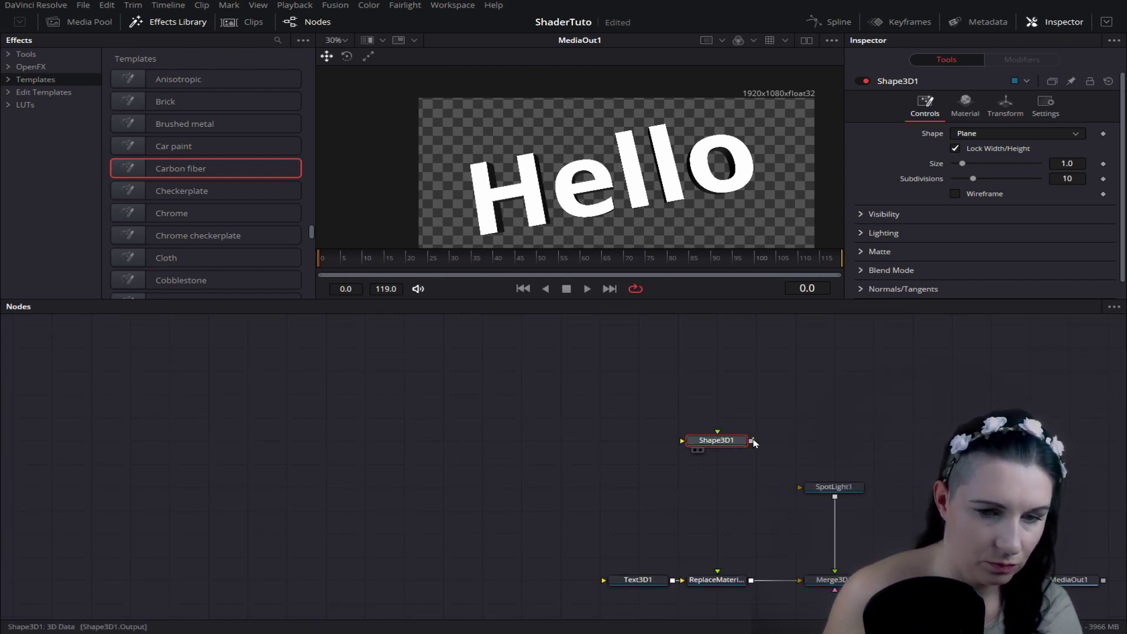
drag(751, 440, 820, 579)
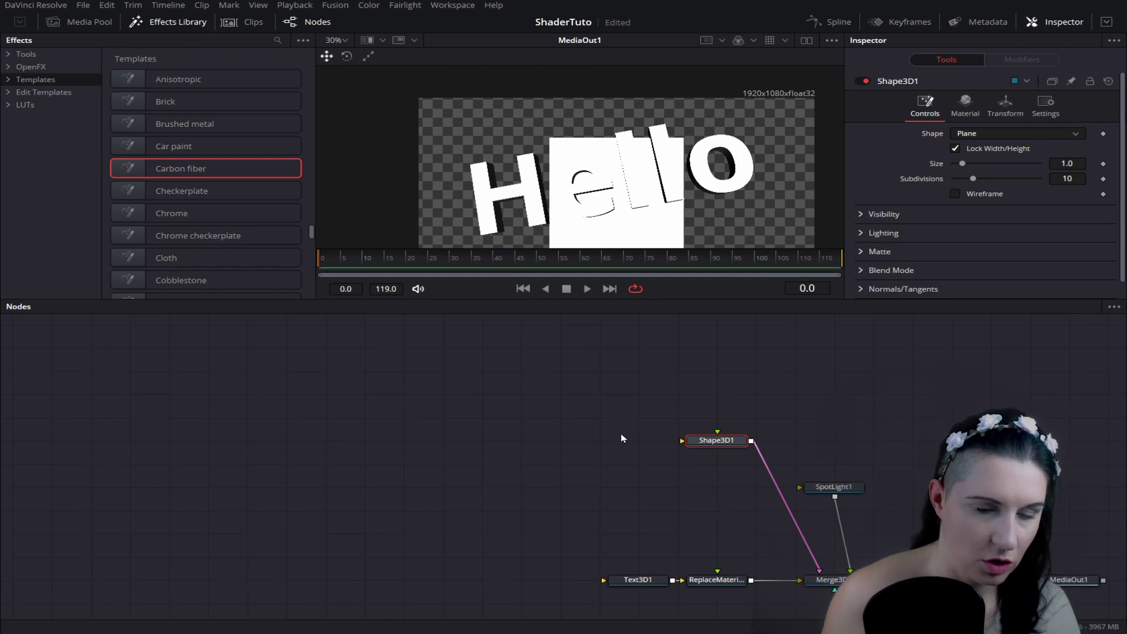
click(639, 584)
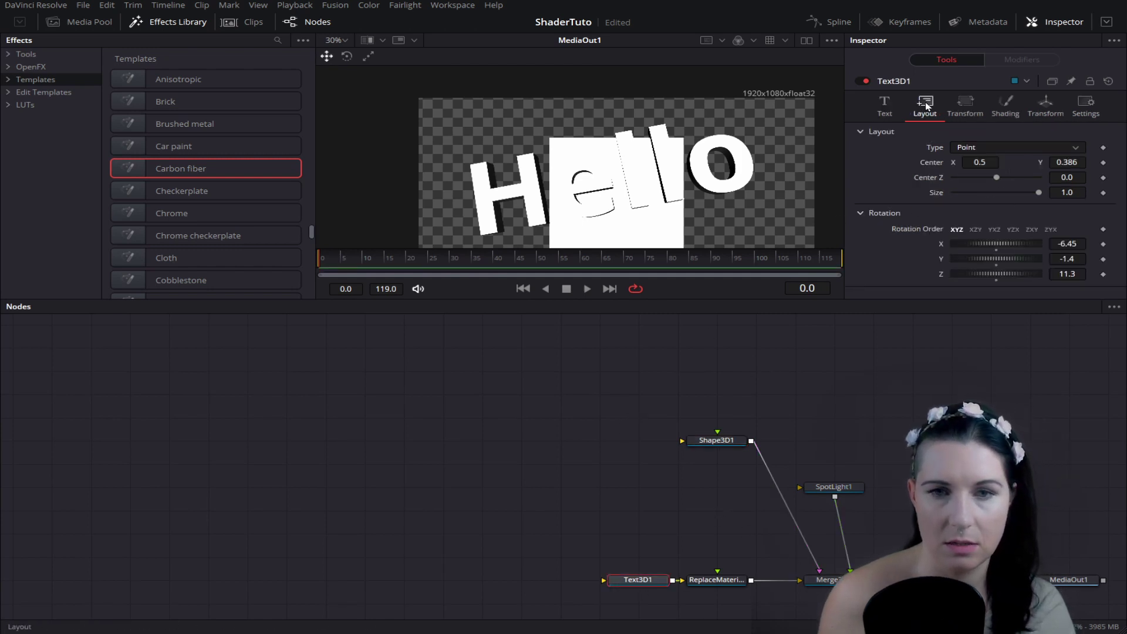
Step: Shrink the Hello text to size 0.45
click(885, 105)
scroll(976, 257, down, 3)
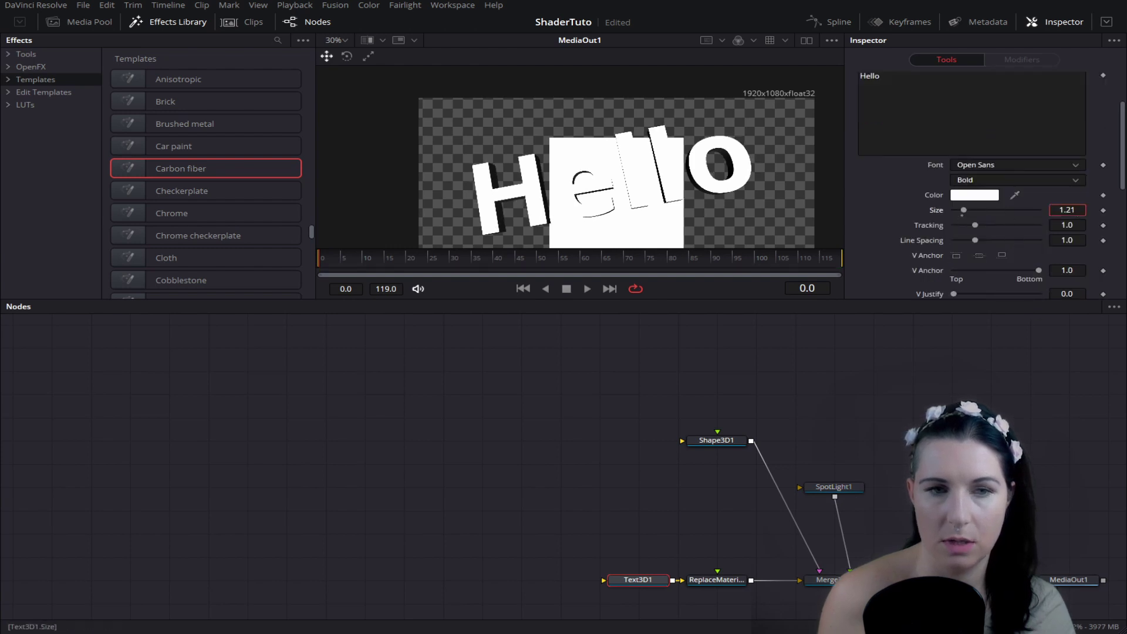
drag(1080, 211, 1050, 212)
scroll(986, 126, up, 3)
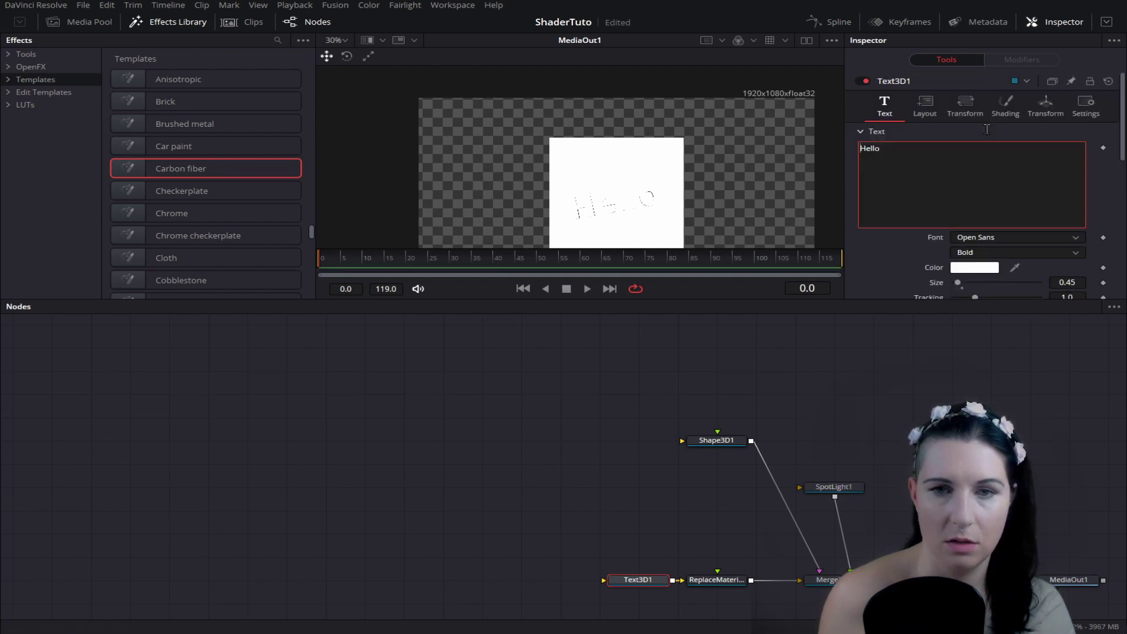
Step: Move the Hello text to Center X -0.549, Y 0.987
click(925, 105)
drag(974, 162, 939, 162)
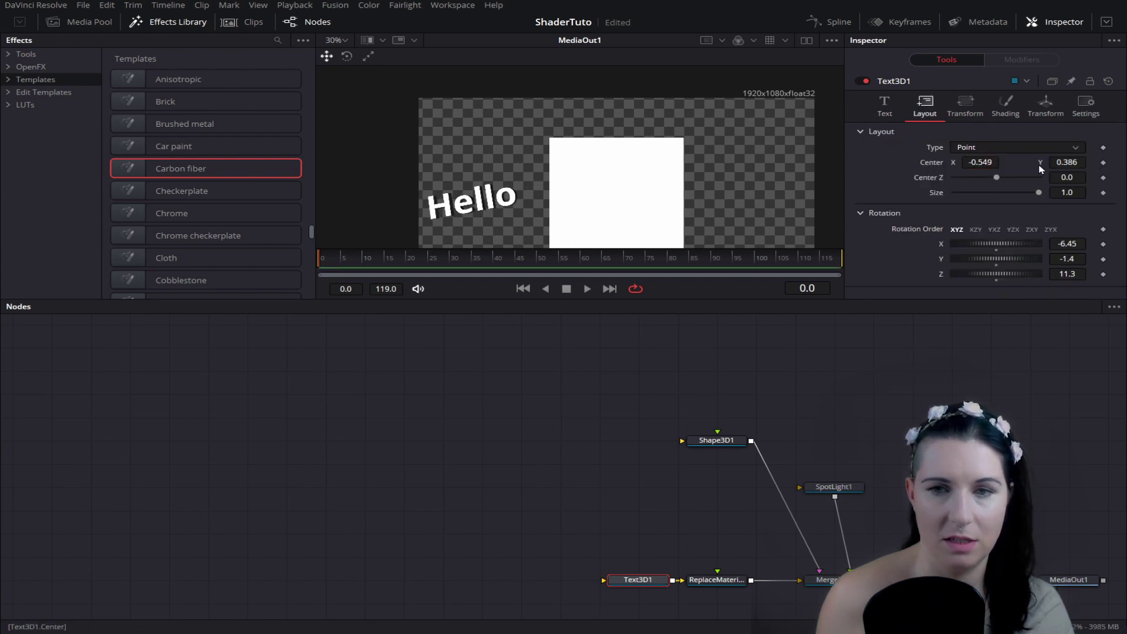
drag(1067, 162, 1064, 167)
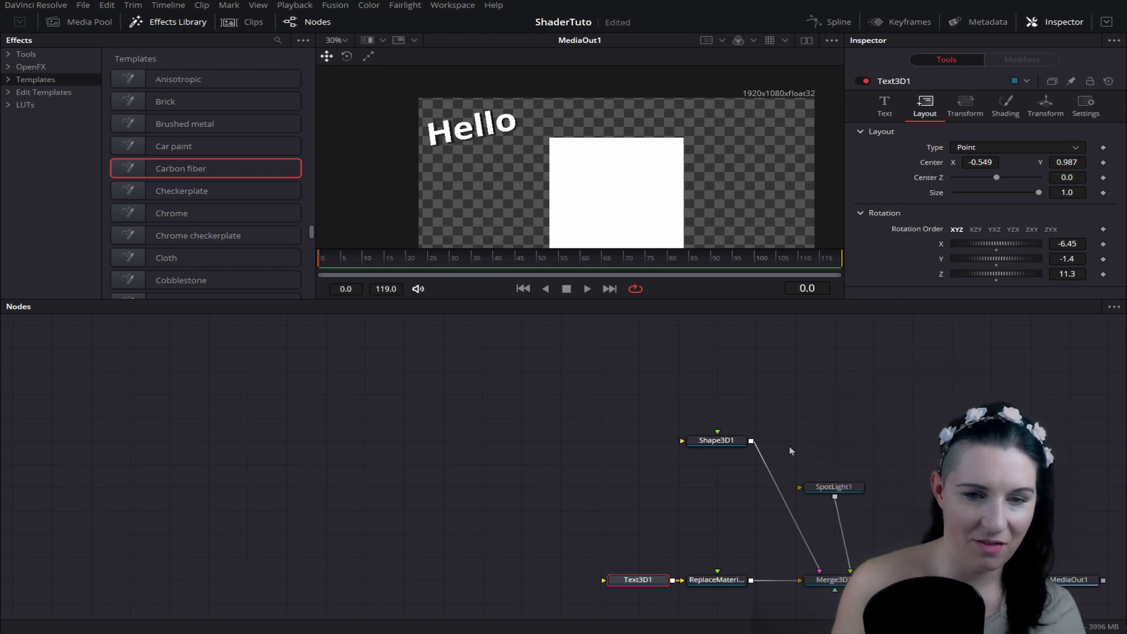
click(716, 440)
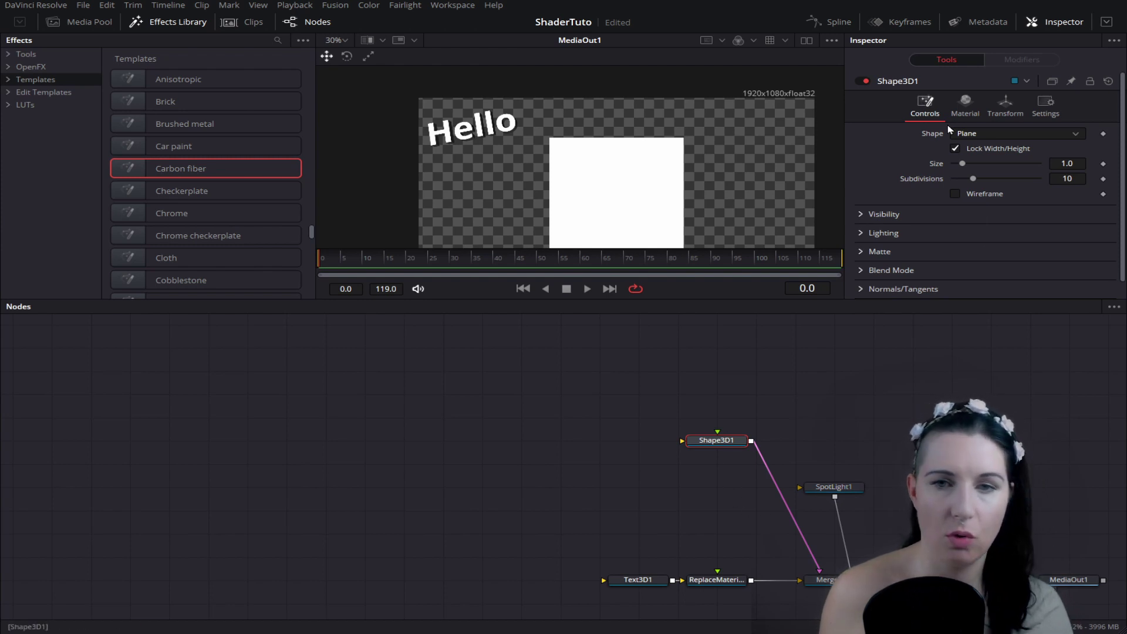
Step: Make Shape3D1 a cylinder with radius 0.15 and height 0.93
click(994, 133)
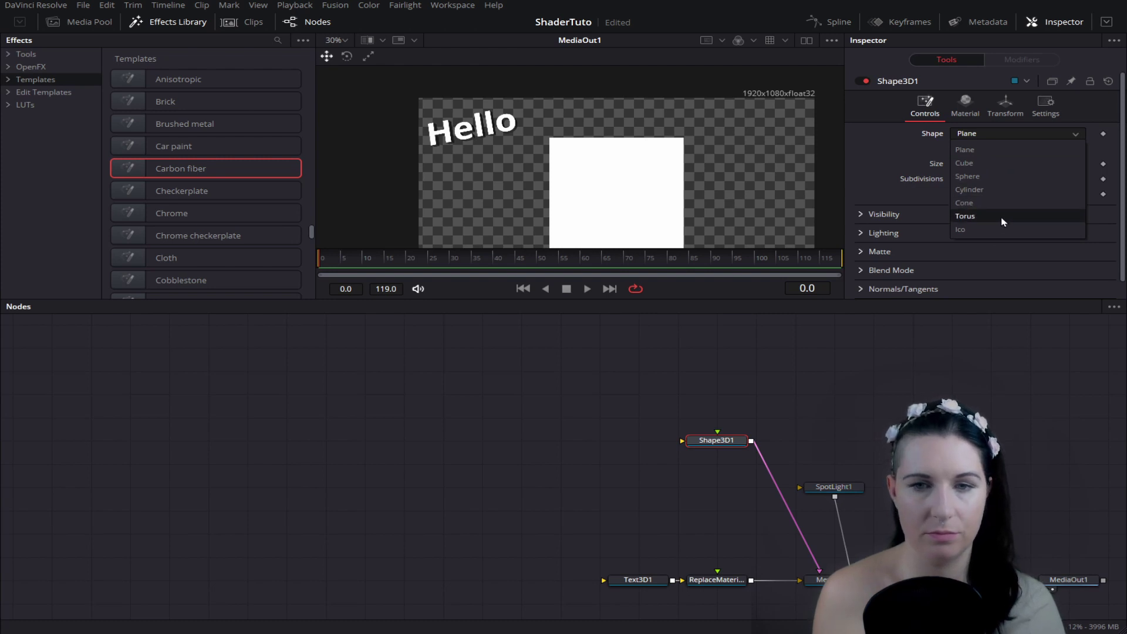
click(965, 216)
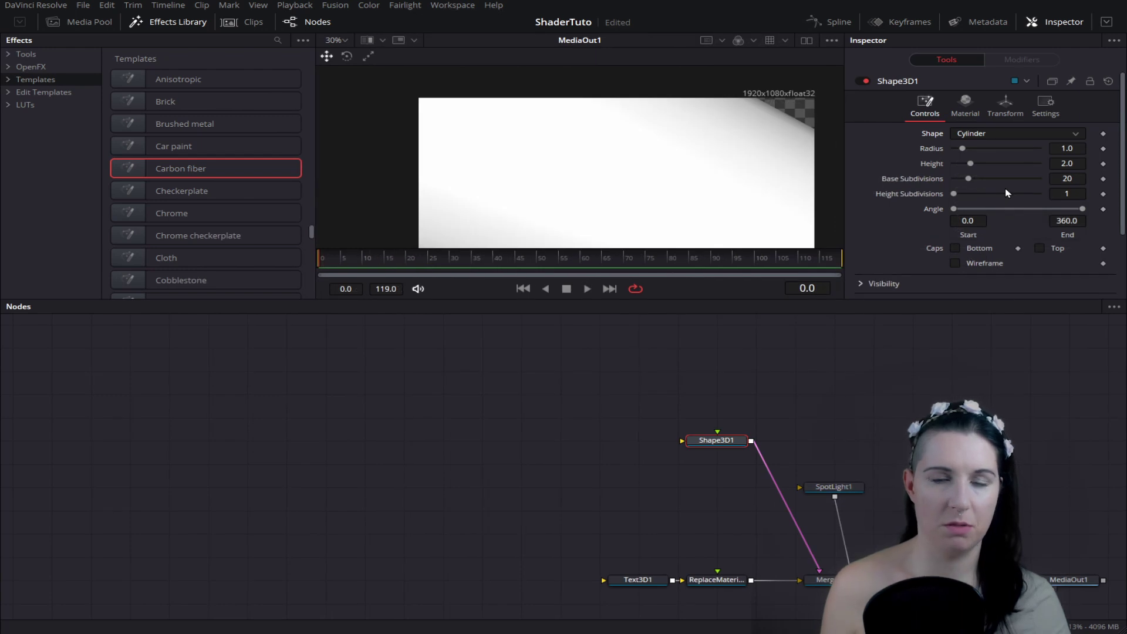
click(1079, 148)
text(0.15)
key(Return)
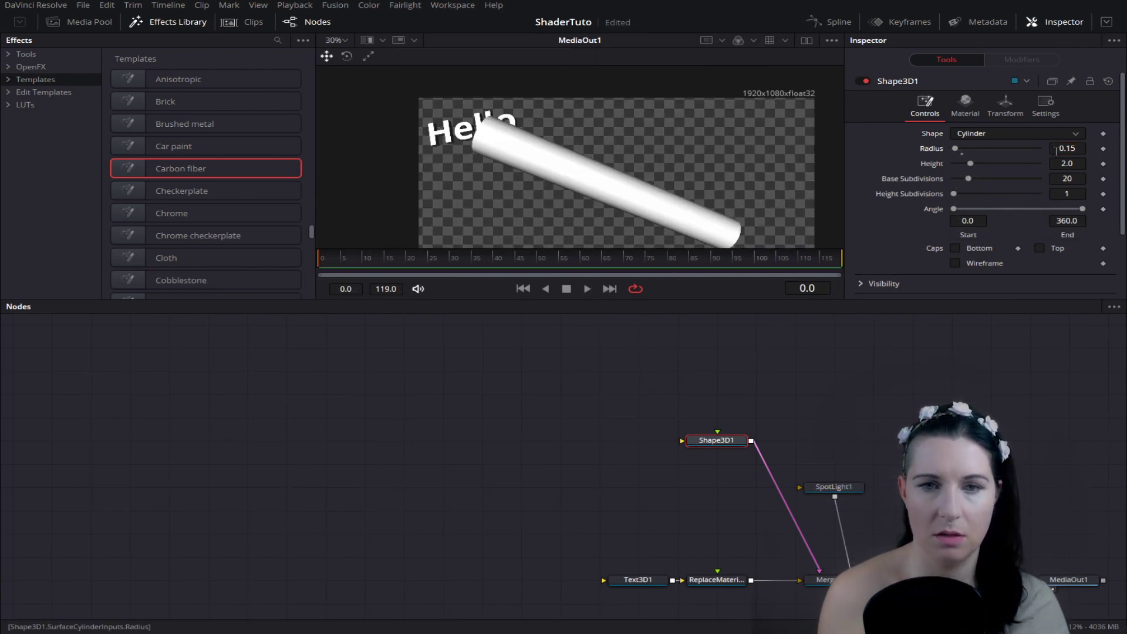
click(1076, 164)
text(0.93)
key(Return)
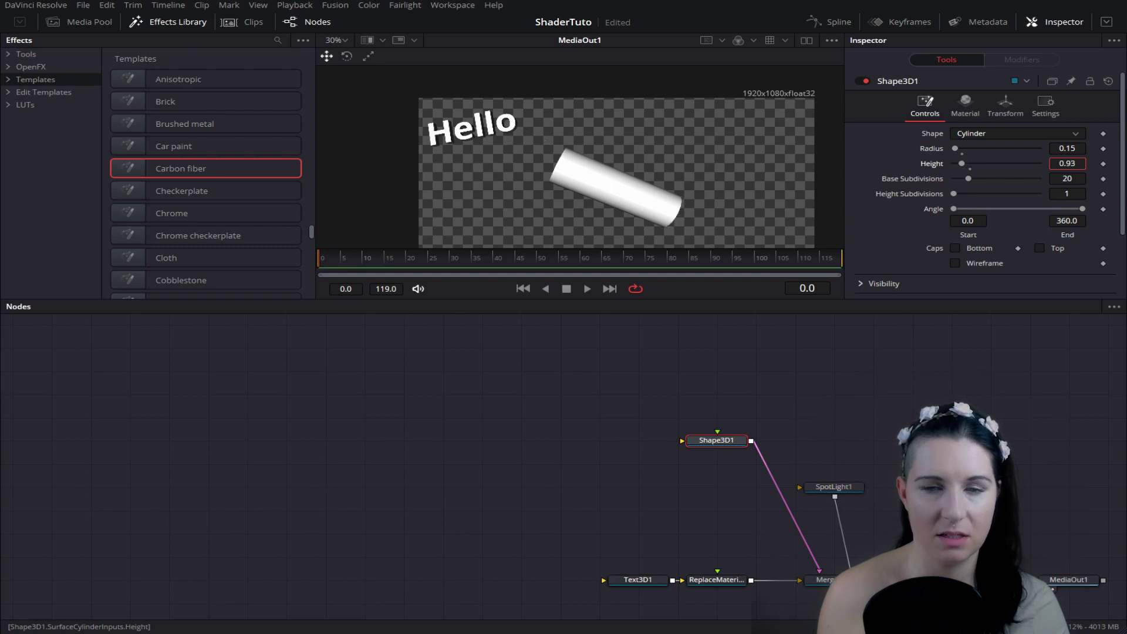
Step: Rotate the cylinder to 49.9 on Y, leaving X at 473.7
click(1005, 106)
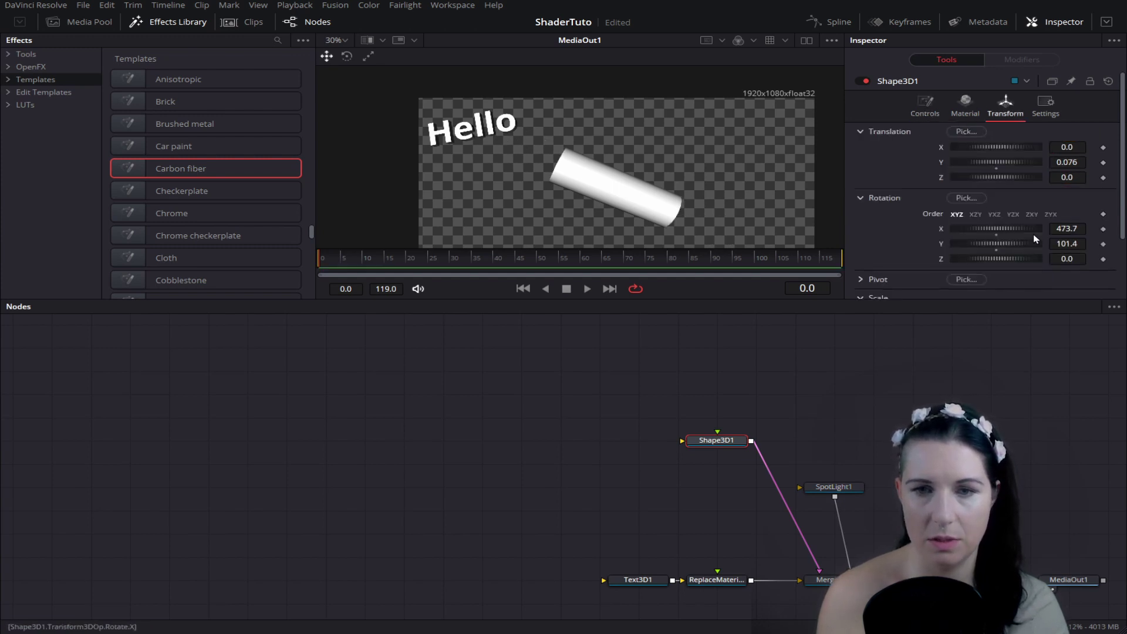
click(1075, 244)
text(94.3)
key(Return)
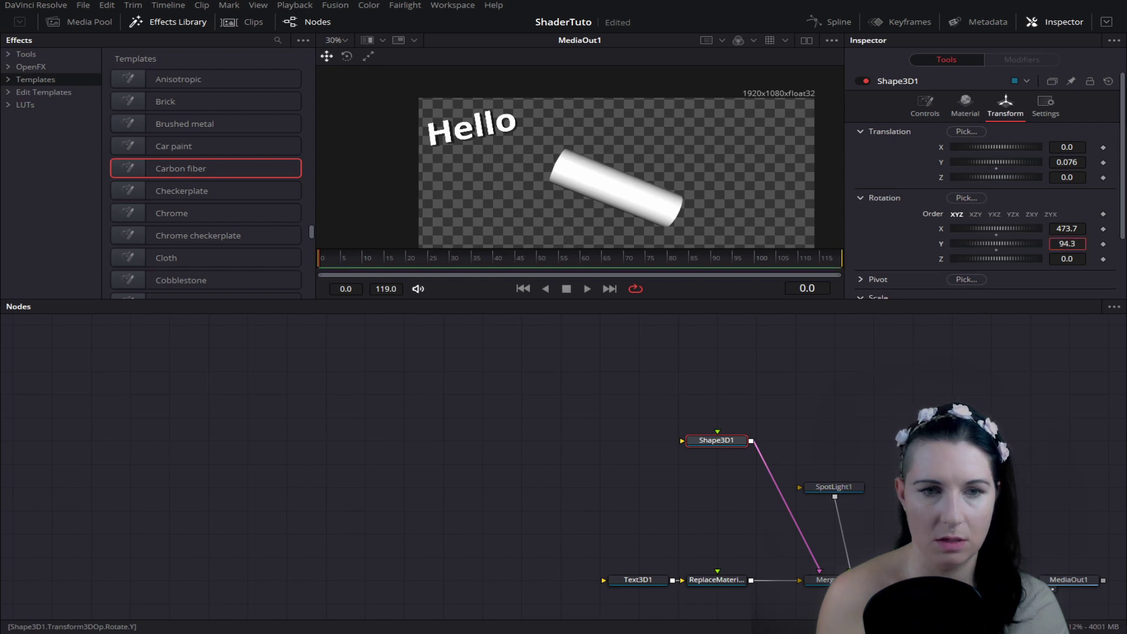
drag(996, 243, 974, 243)
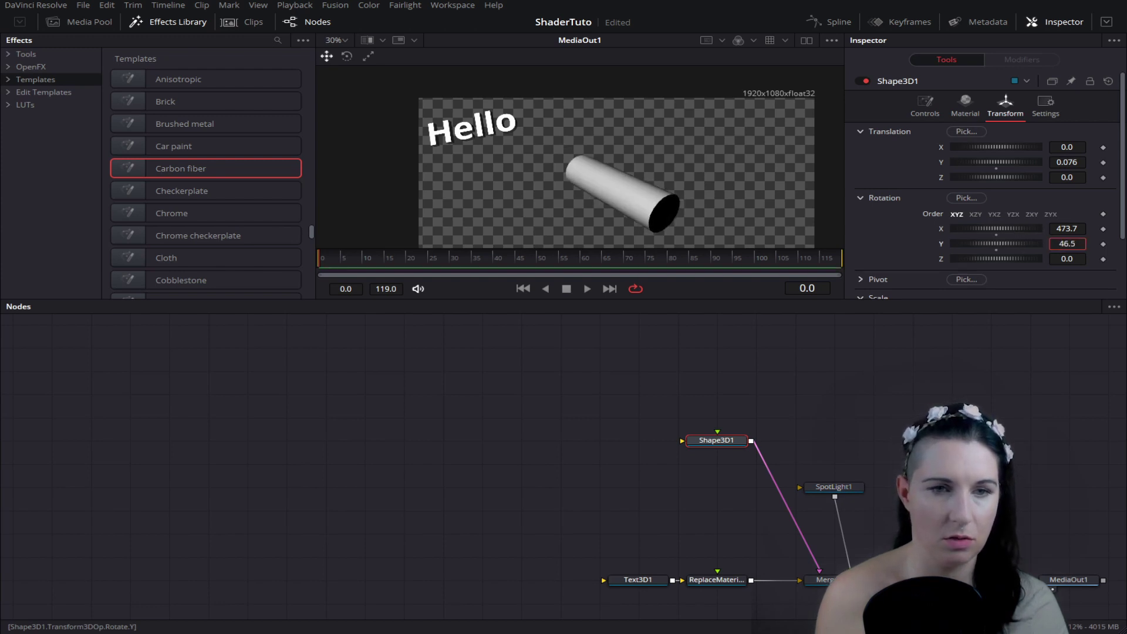
scroll(234, 222, down, 5)
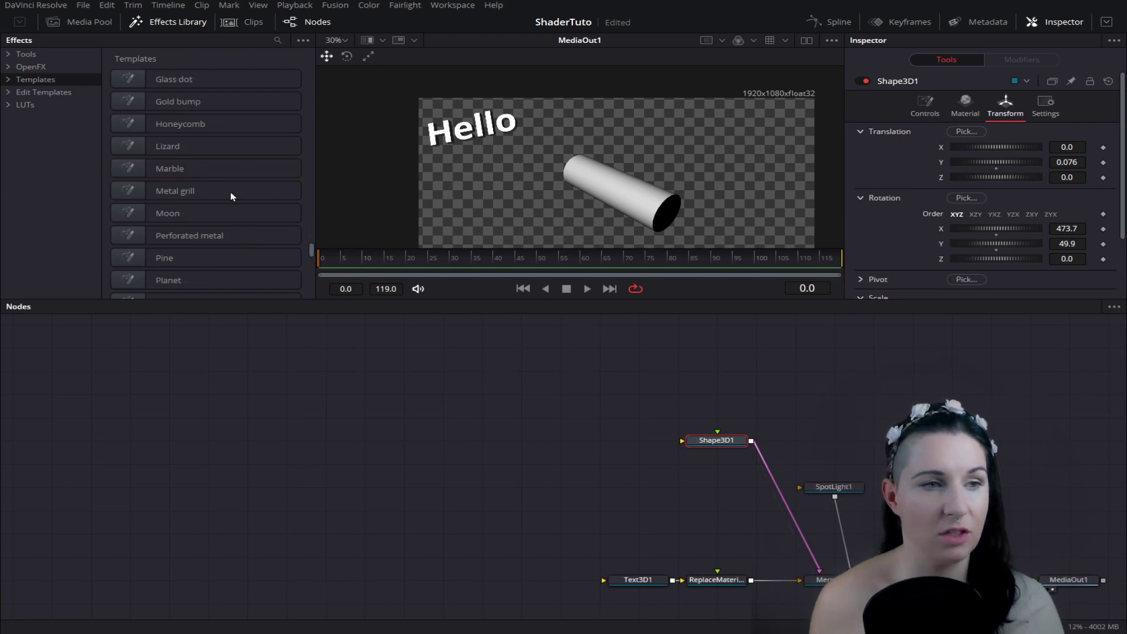
scroll(229, 199, up, 1)
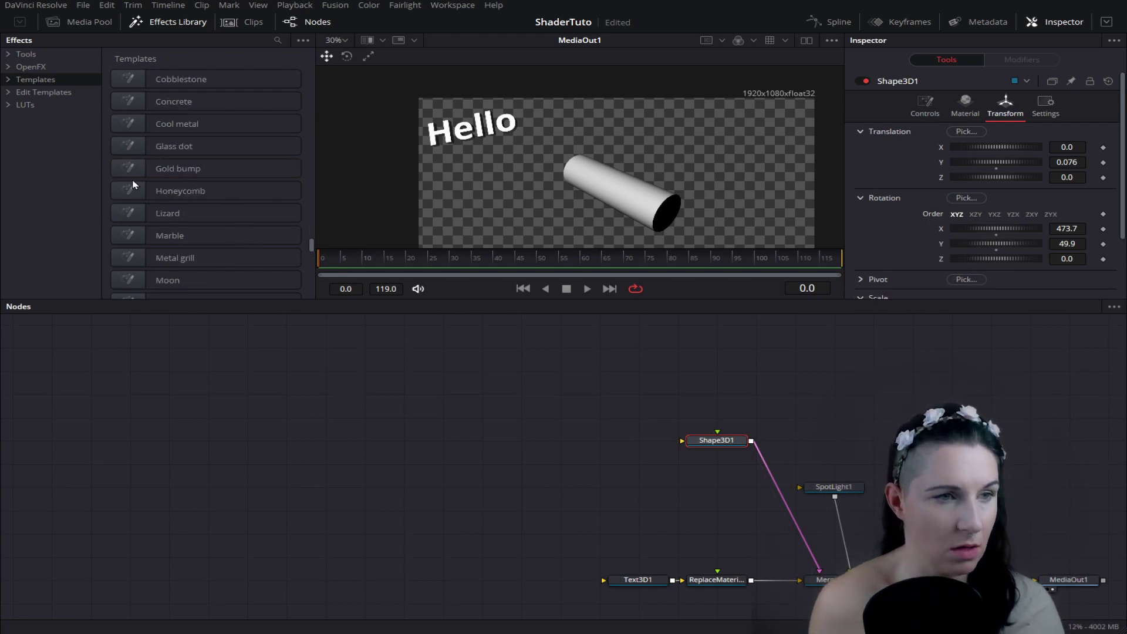
mouse_move(128, 168)
mouse_down()
mouse_move(575, 434)
mouse_move(682, 441)
mouse_up()
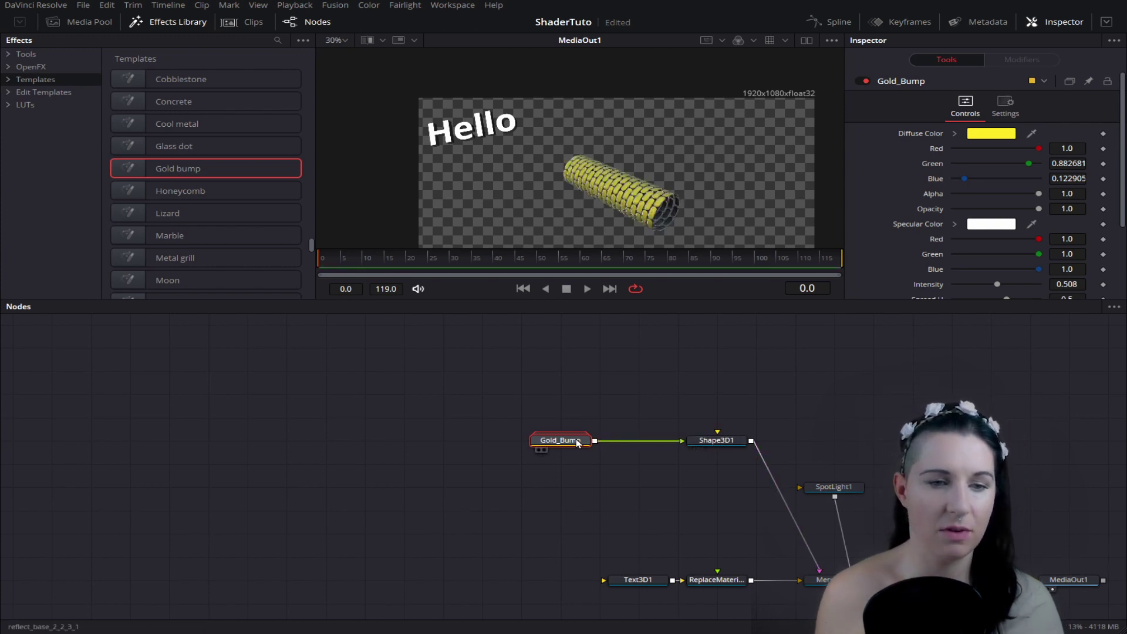
key(1)
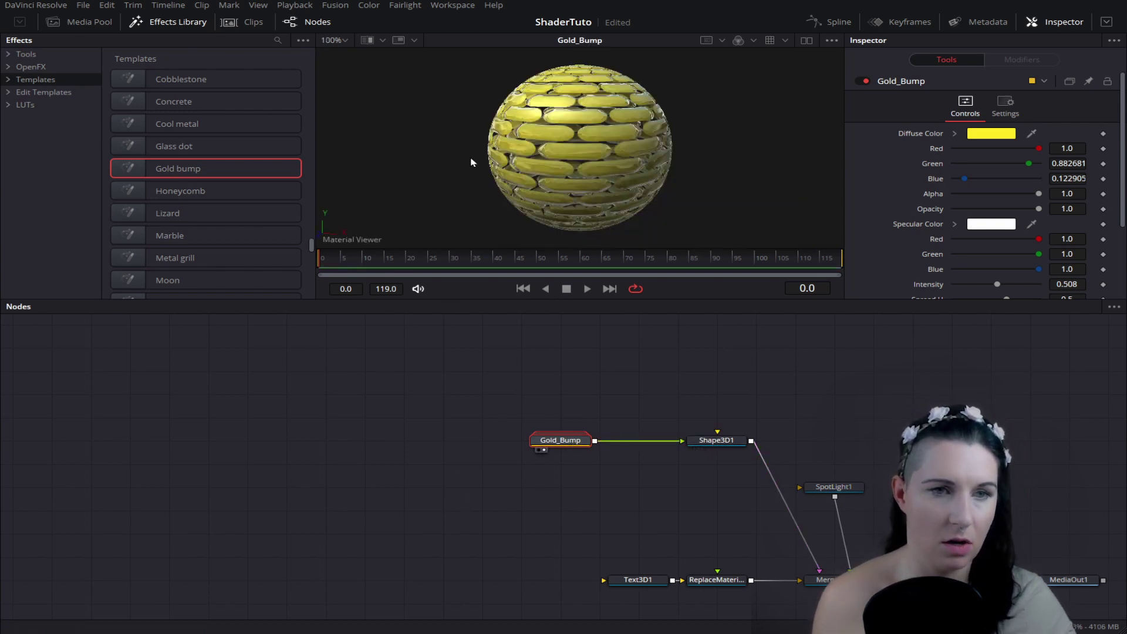
key(2)
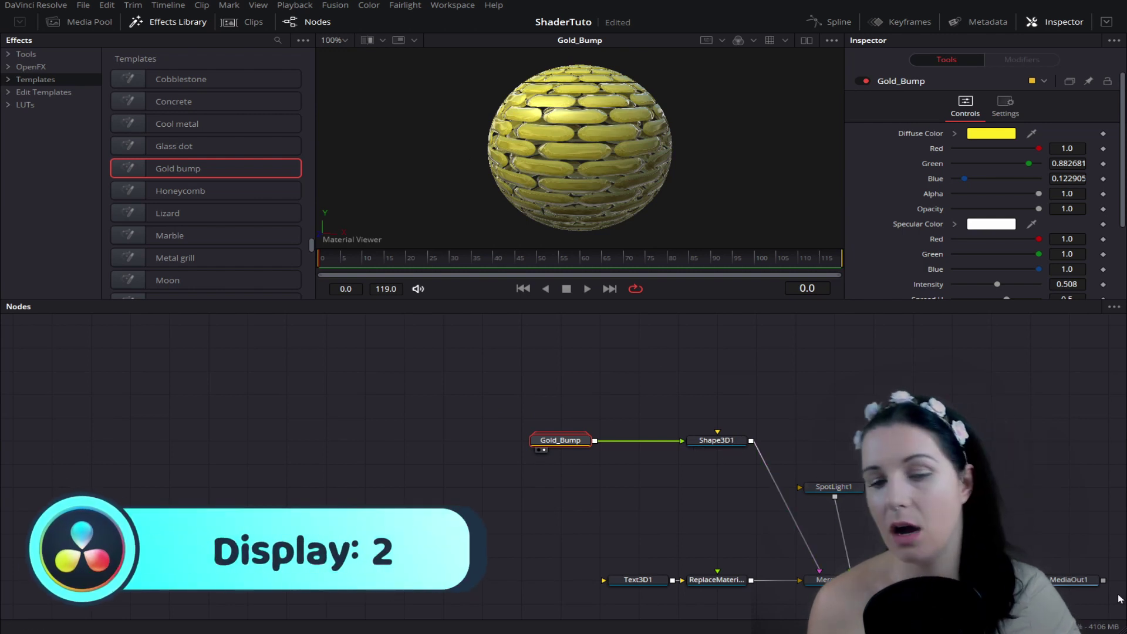
click(1068, 579)
key(1)
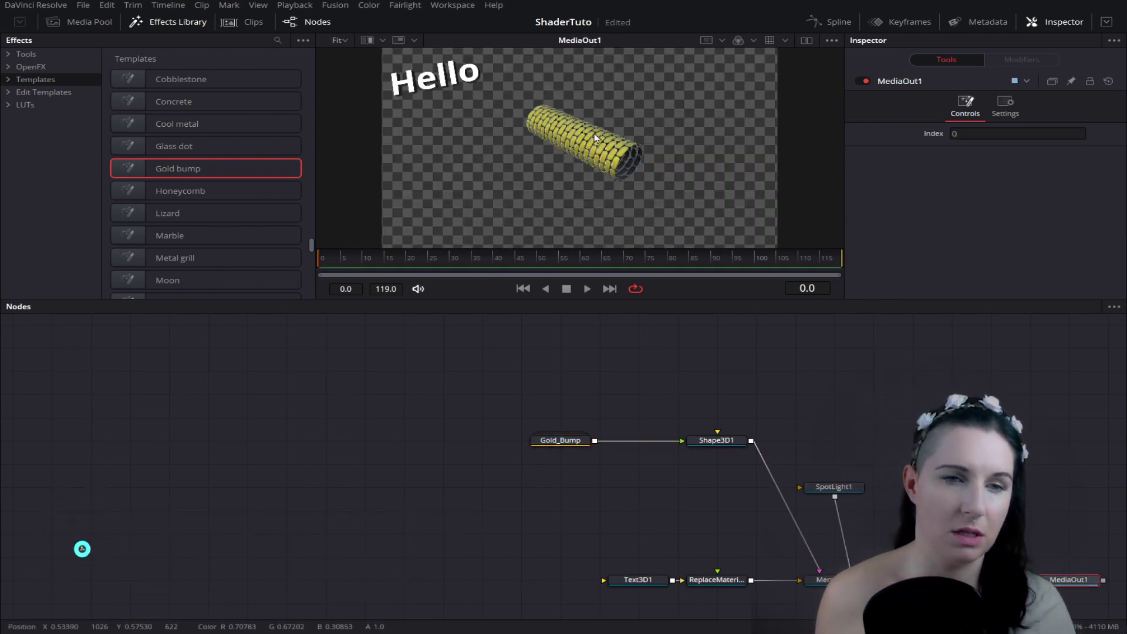
scroll(594, 138, up, 3)
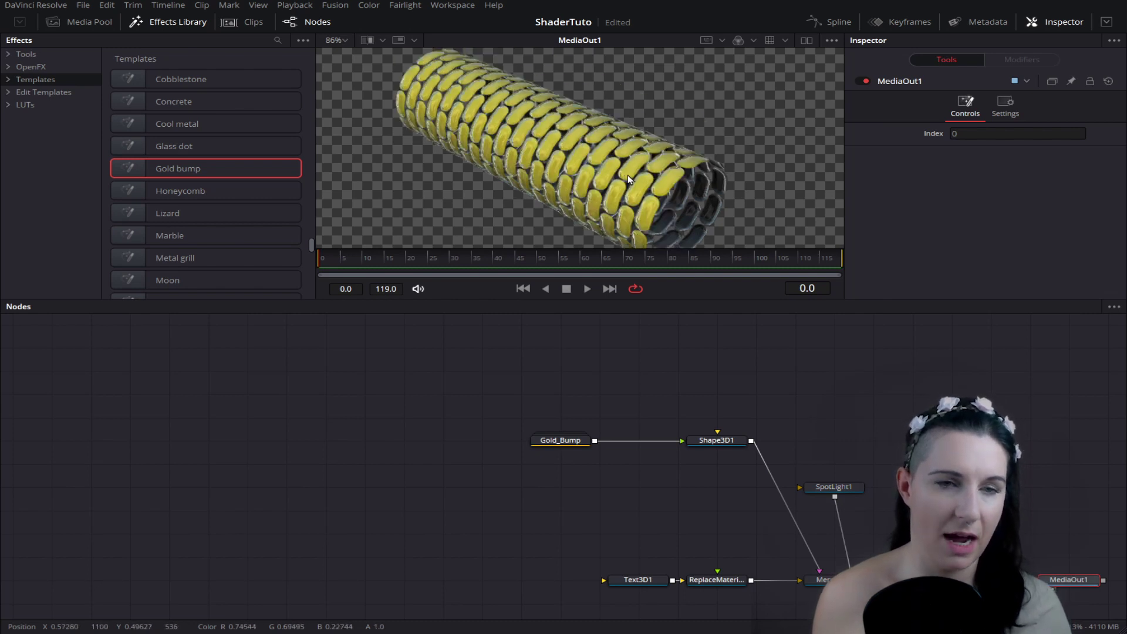
scroll(628, 179, down, 2)
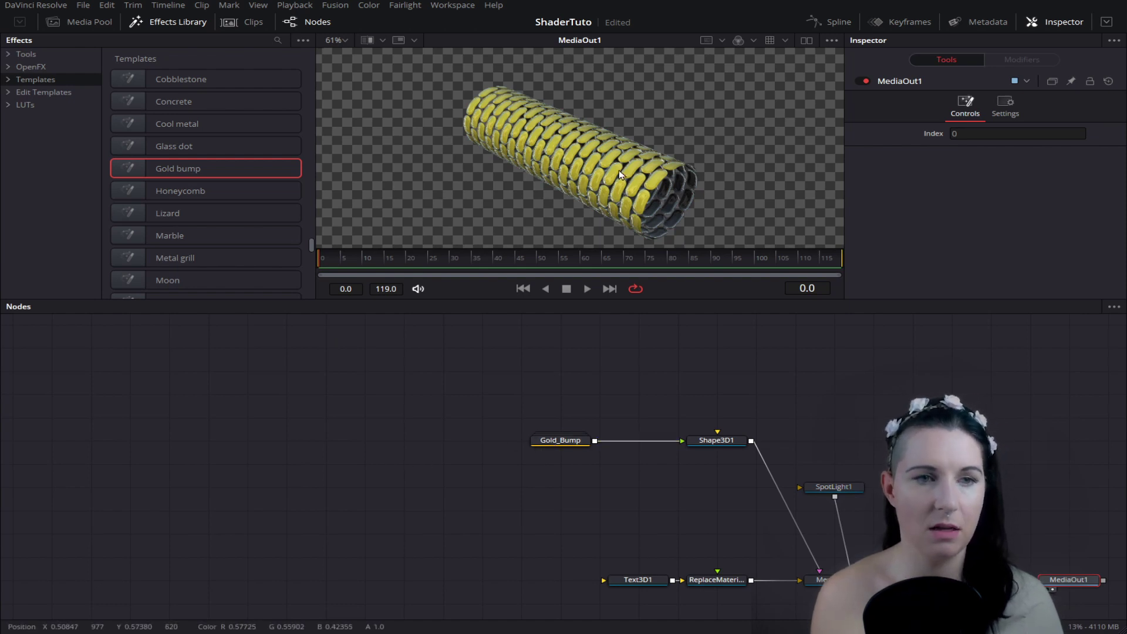
click(557, 445)
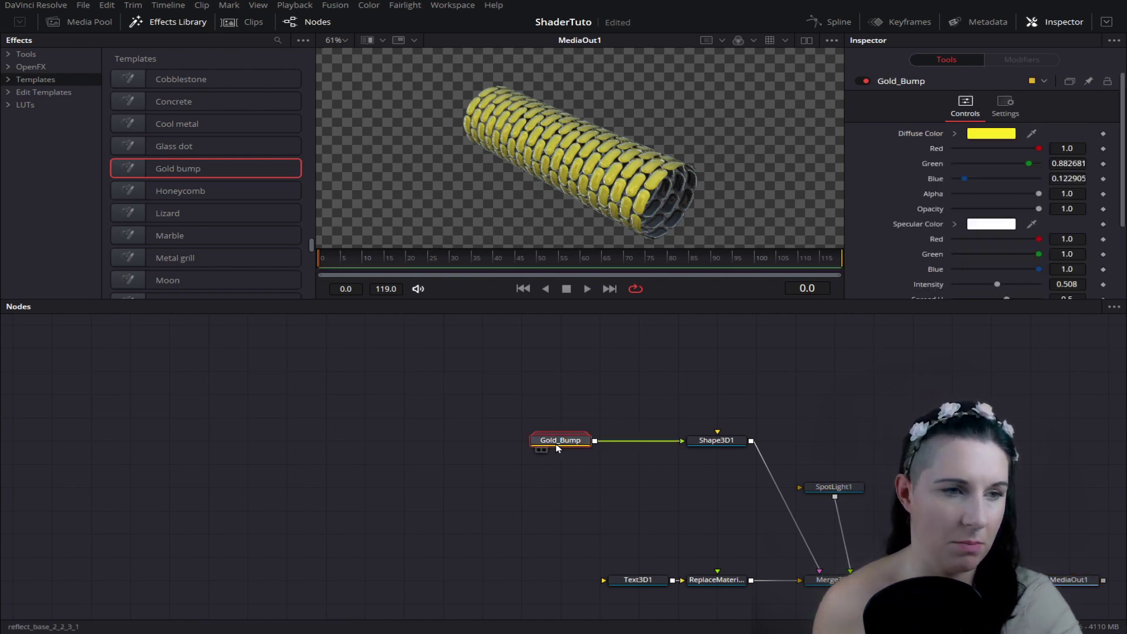
key(Delete)
scroll(143, 140, up, 1)
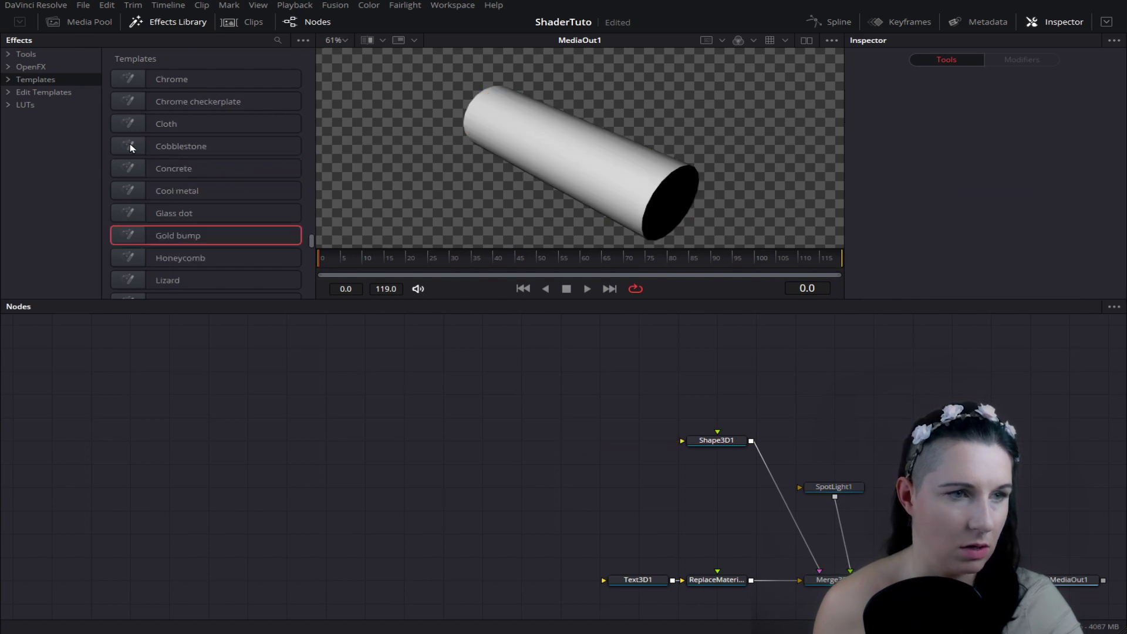
Step: Apply the Cobblestone material template to Shape3D1, collapse its group into one node, and move it far left
drag(132, 147, 546, 433)
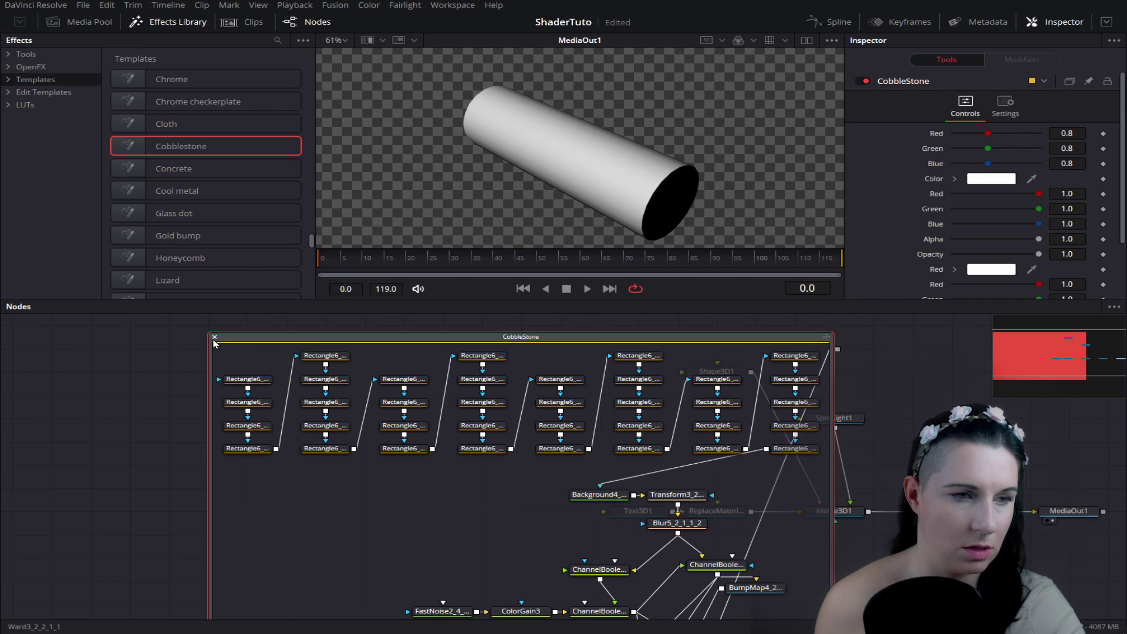
double_click(490, 347)
mouse_move(510, 351)
mouse_down()
mouse_move(511, 377)
mouse_move(694, 380)
mouse_up()
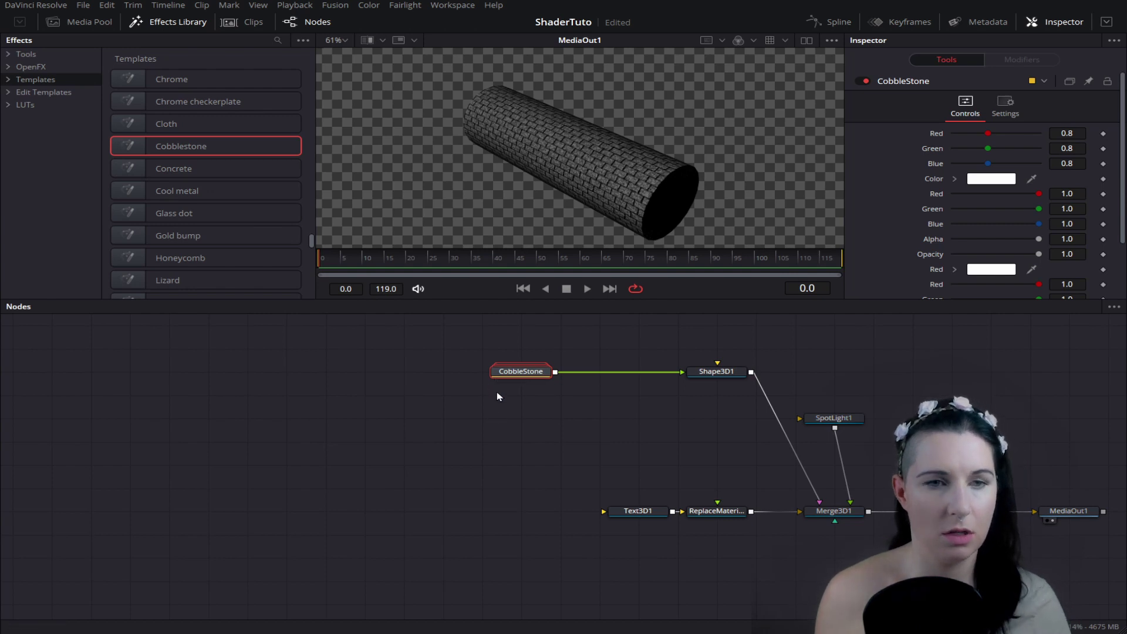
drag(522, 374, 210, 373)
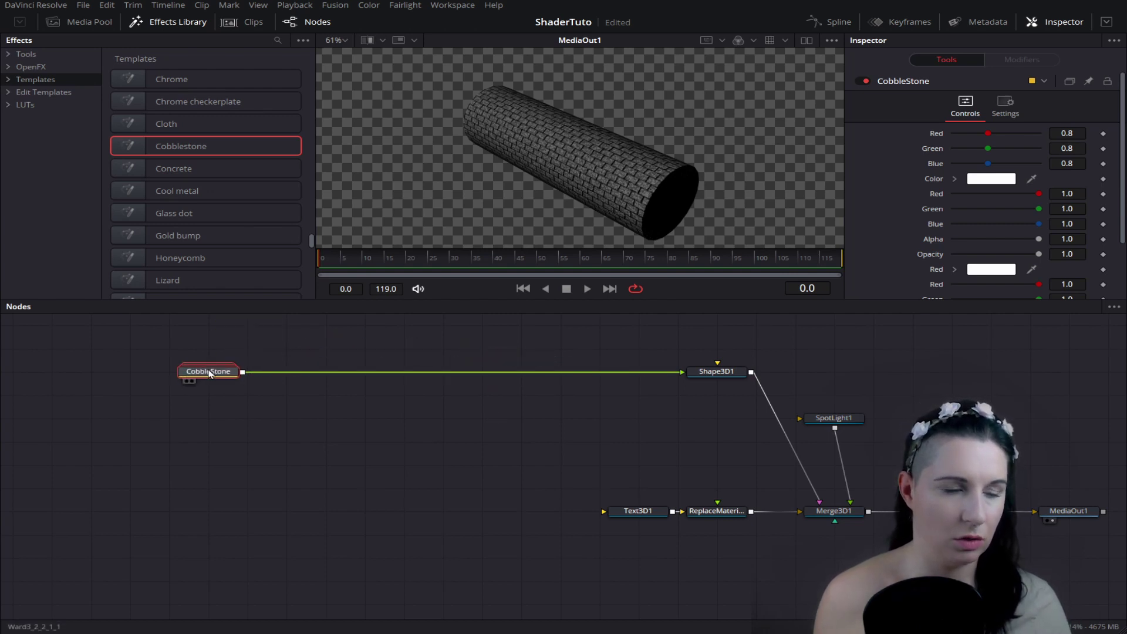
Step: Inside the CobbleStone group, set Transform3_2 Size to 0.33 for larger bricks, then select BumpMap4_2
double_click(208, 372)
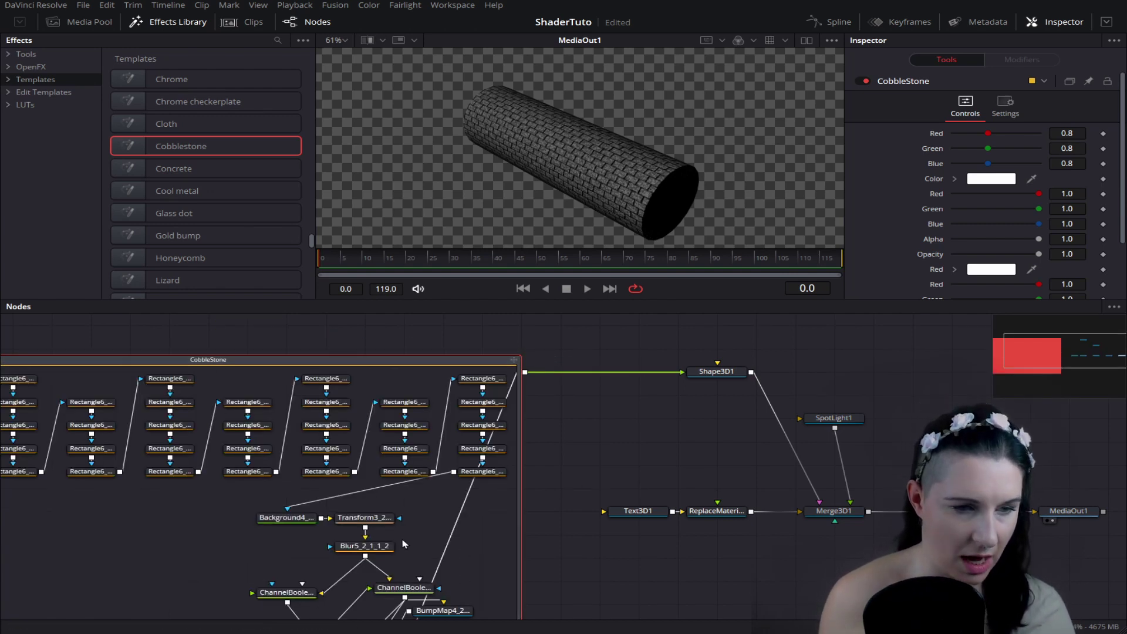
click(367, 524)
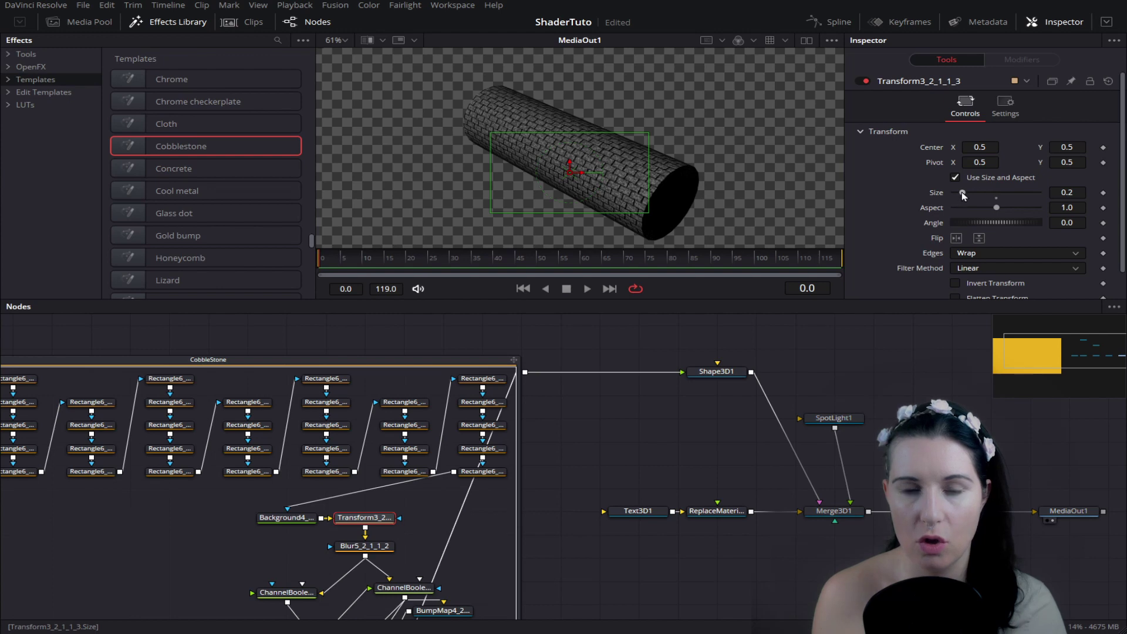
drag(963, 195, 969, 196)
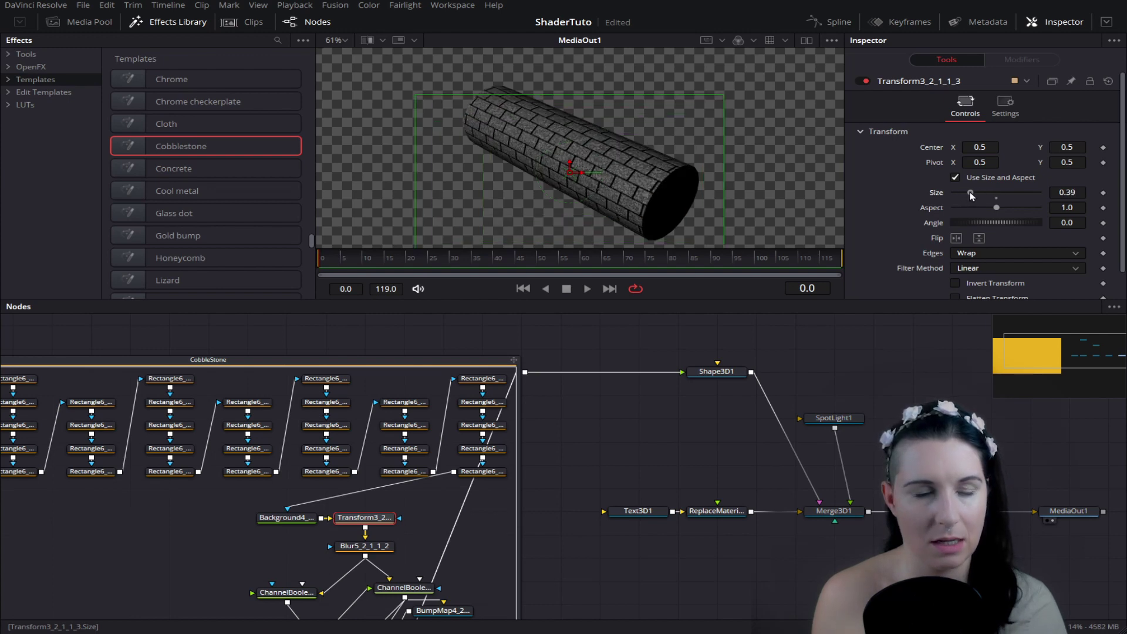
scroll(480, 598, down, 2)
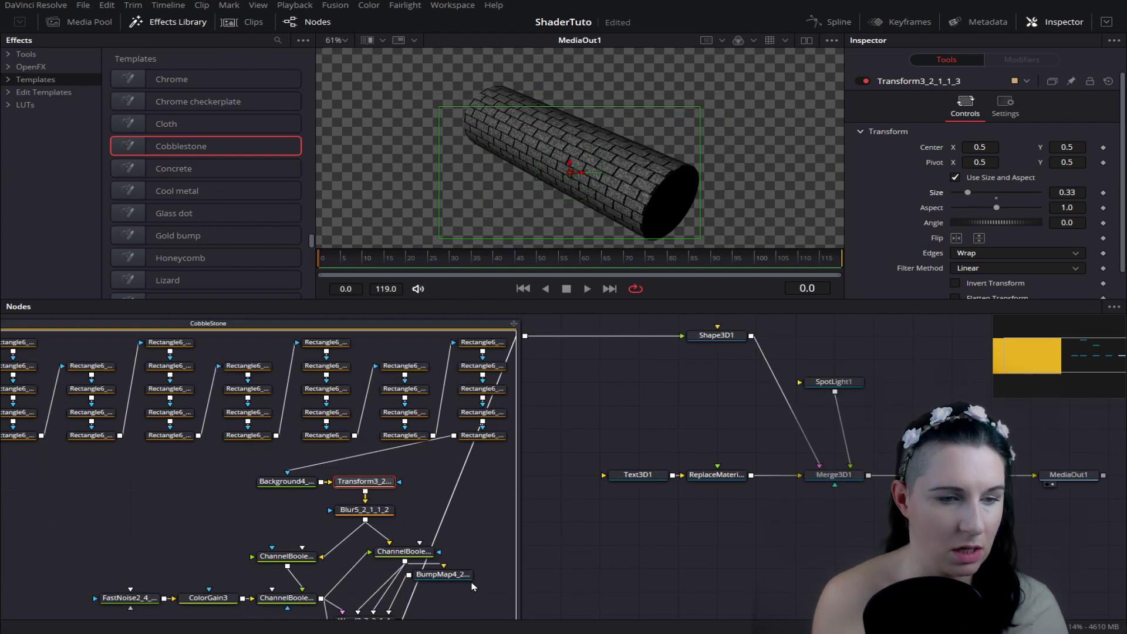
click(452, 580)
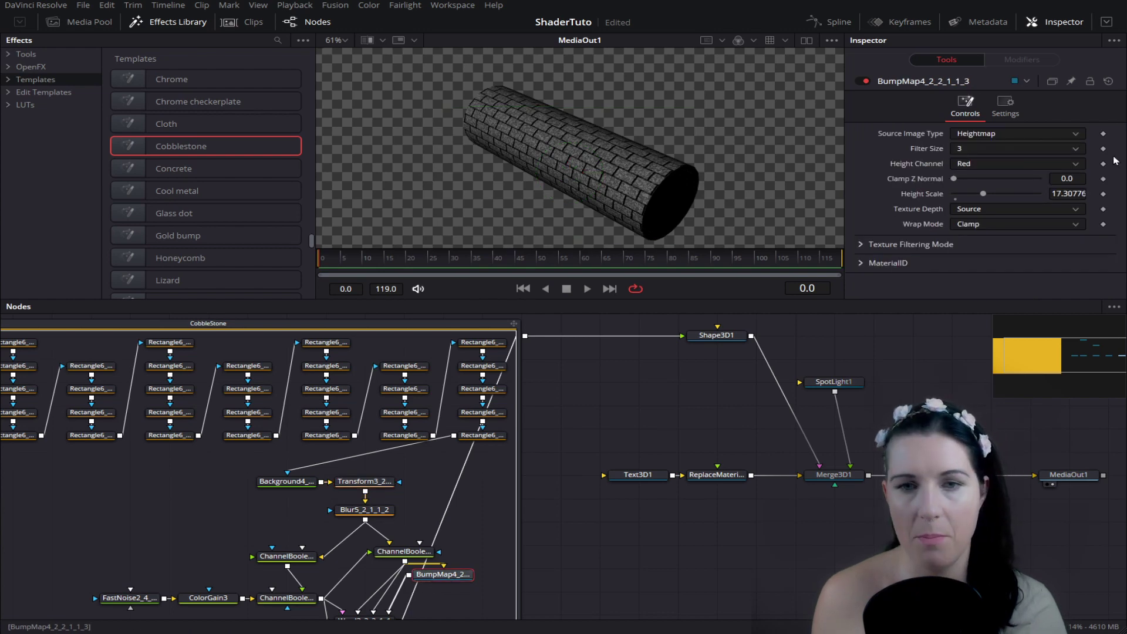